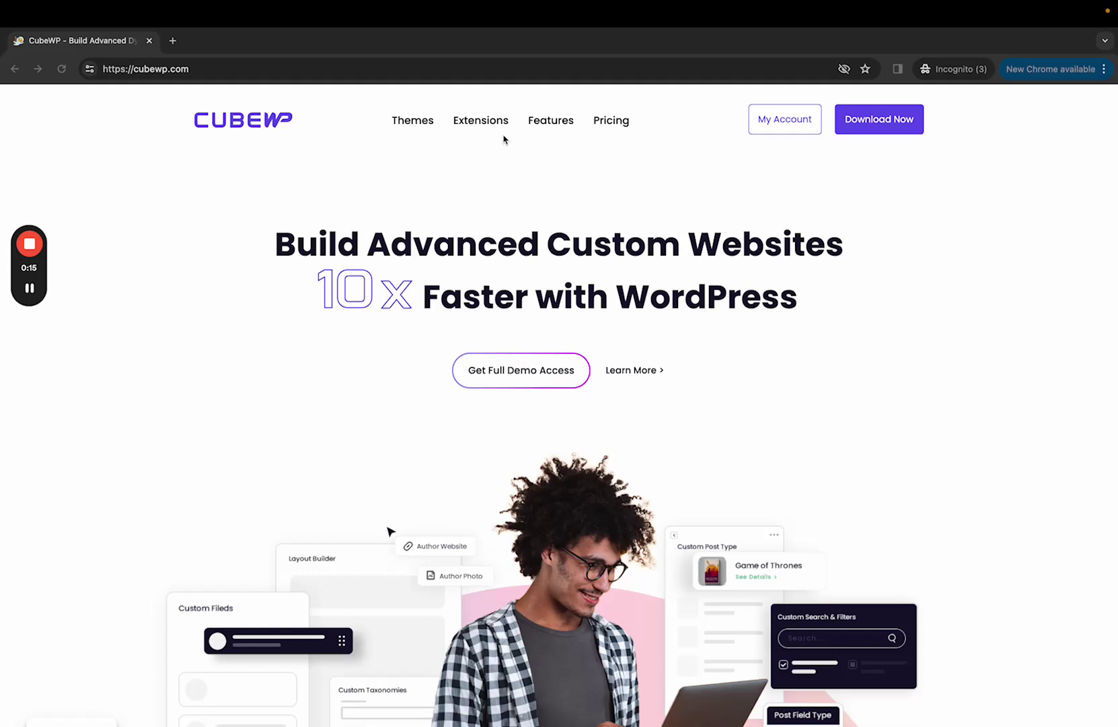
# Go to the CubeWP Themes store and open the Staybnb theme's product page.
pyautogui.click(408, 129)
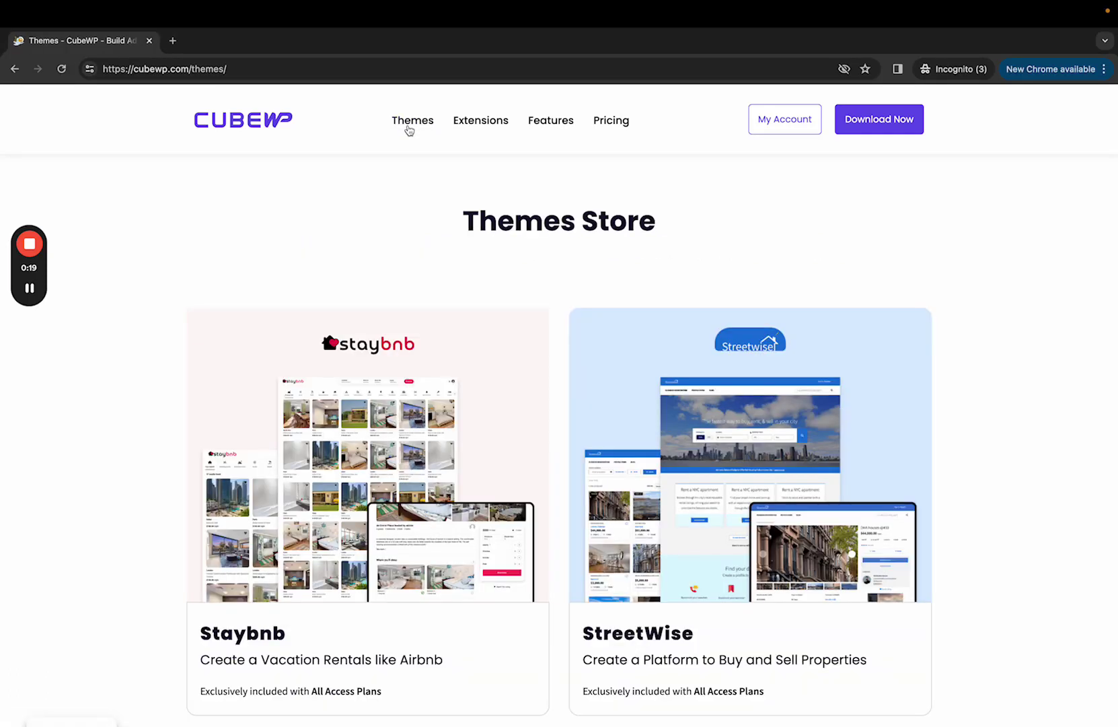
pyautogui.scroll(-3, 386, 213)
pyautogui.click(358, 291)
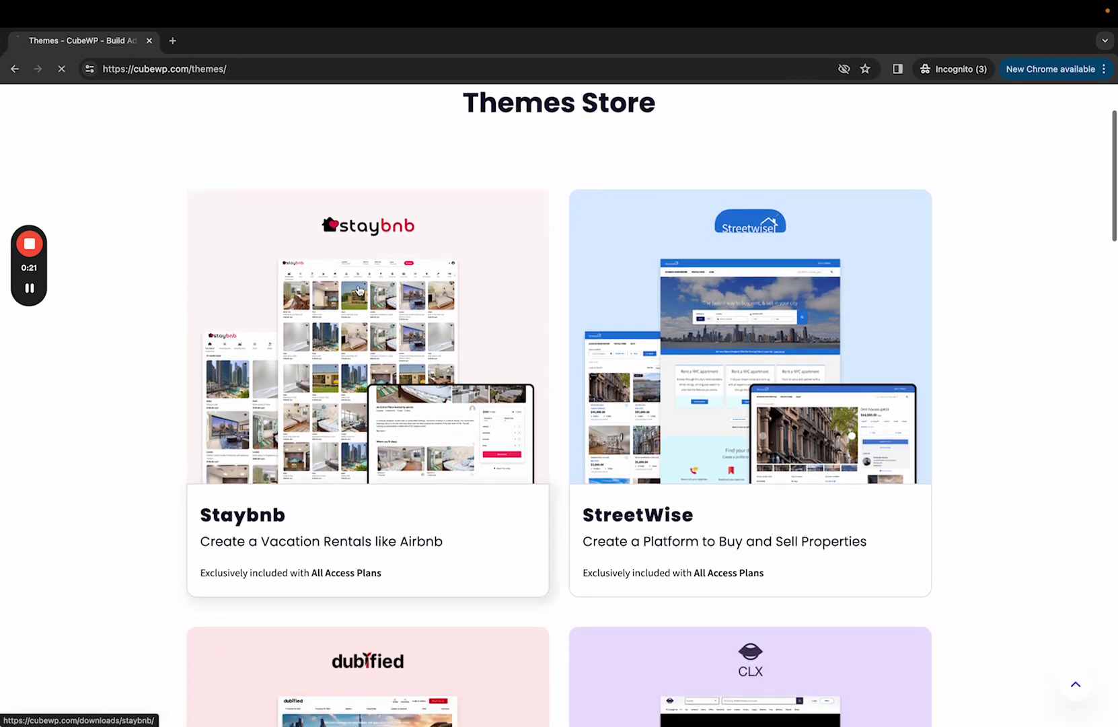
pyautogui.scroll(-2, 386, 503)
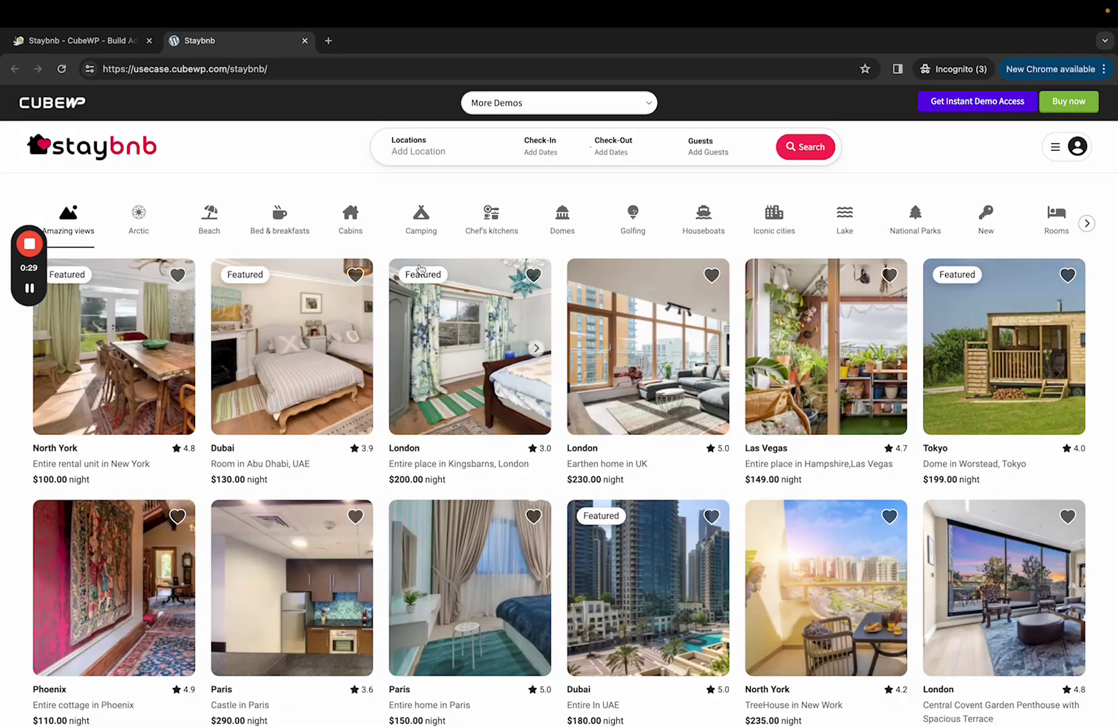
pyautogui.scroll(-2, 411, 276)
pyautogui.scroll(2, 419, 269)
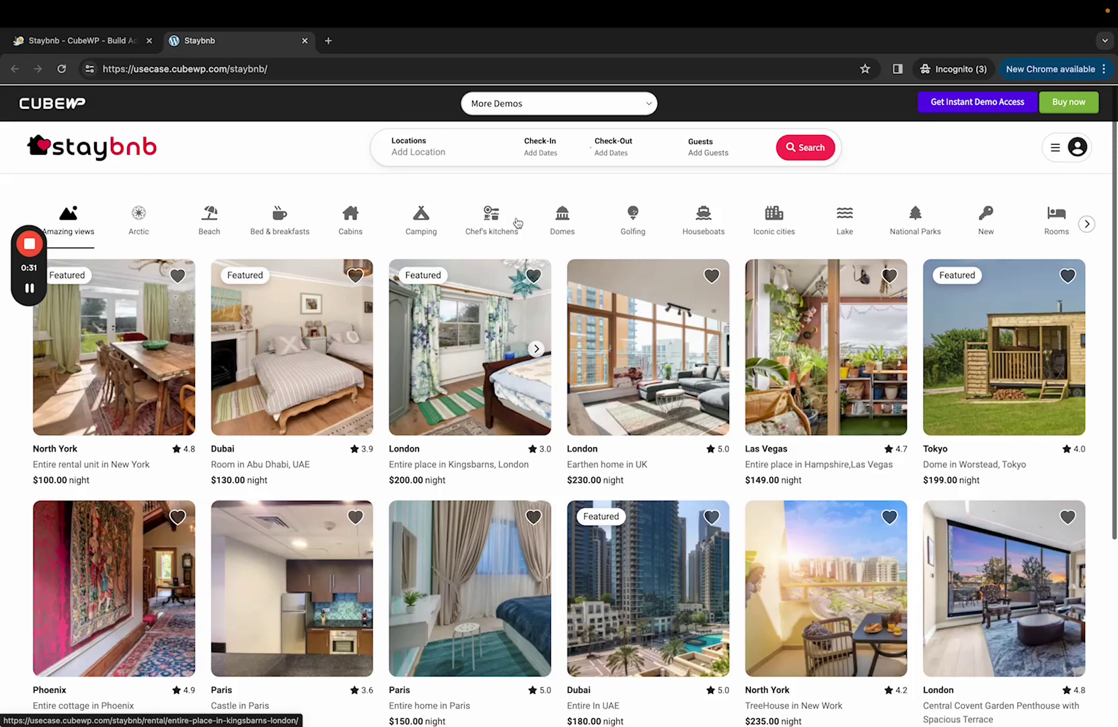
# Search Staybnb rentals for May 12–16, then return to the home page.
pyautogui.click(543, 149)
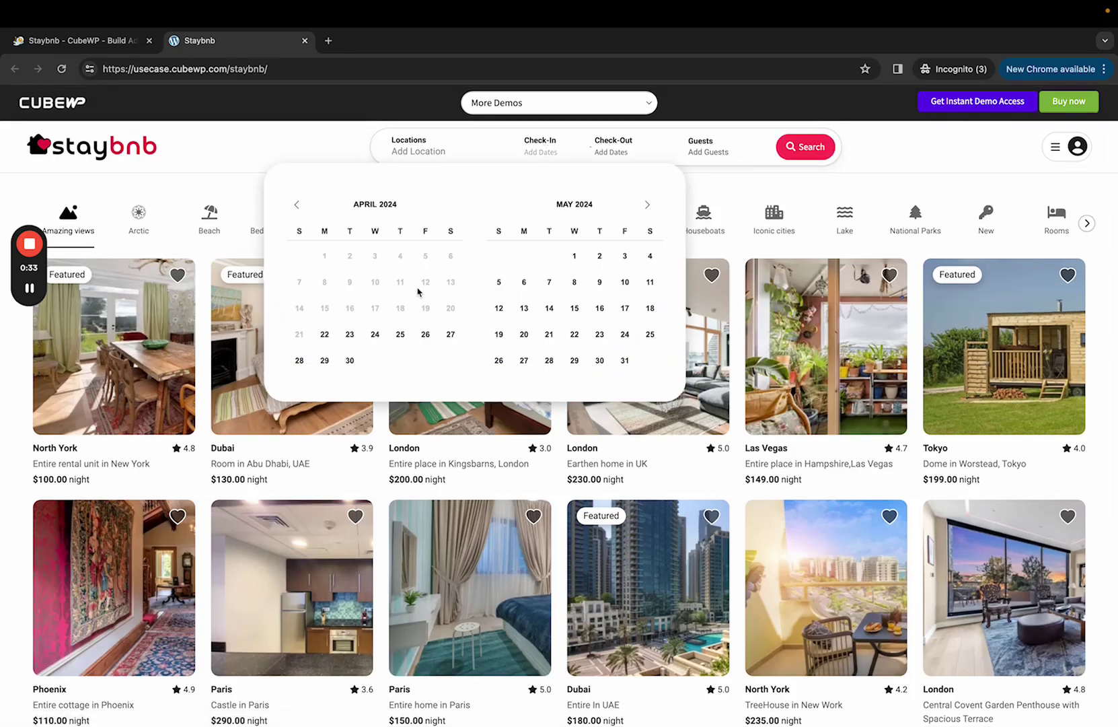
pyautogui.click(499, 307)
pyautogui.click(613, 312)
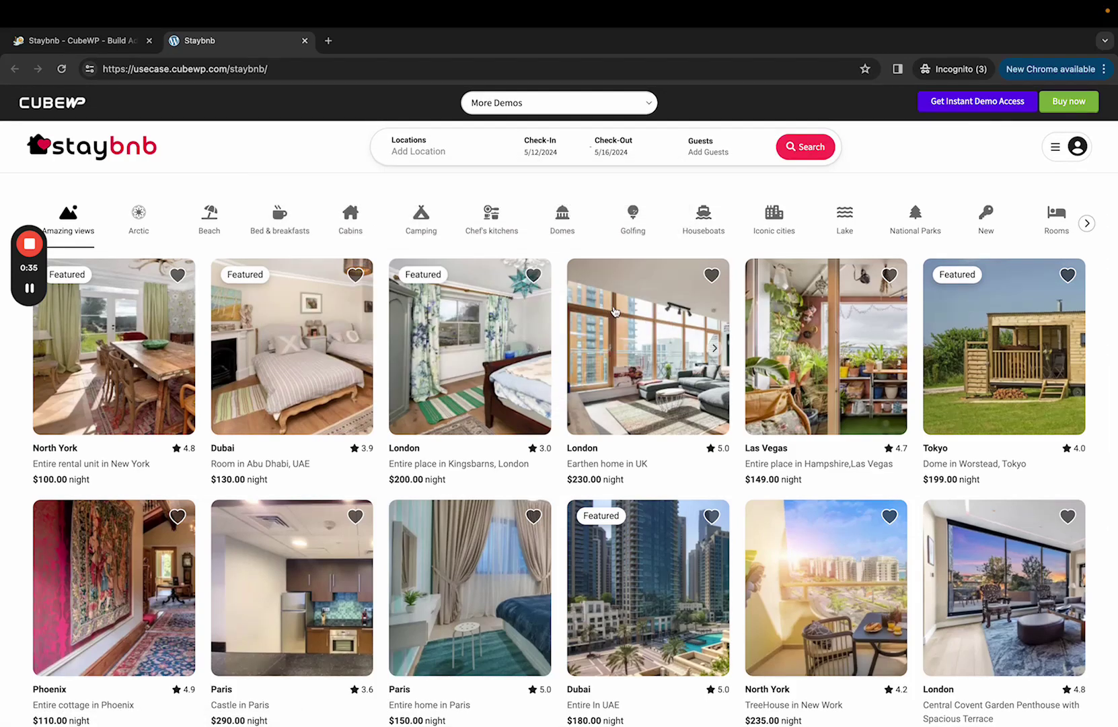
pyautogui.click(802, 151)
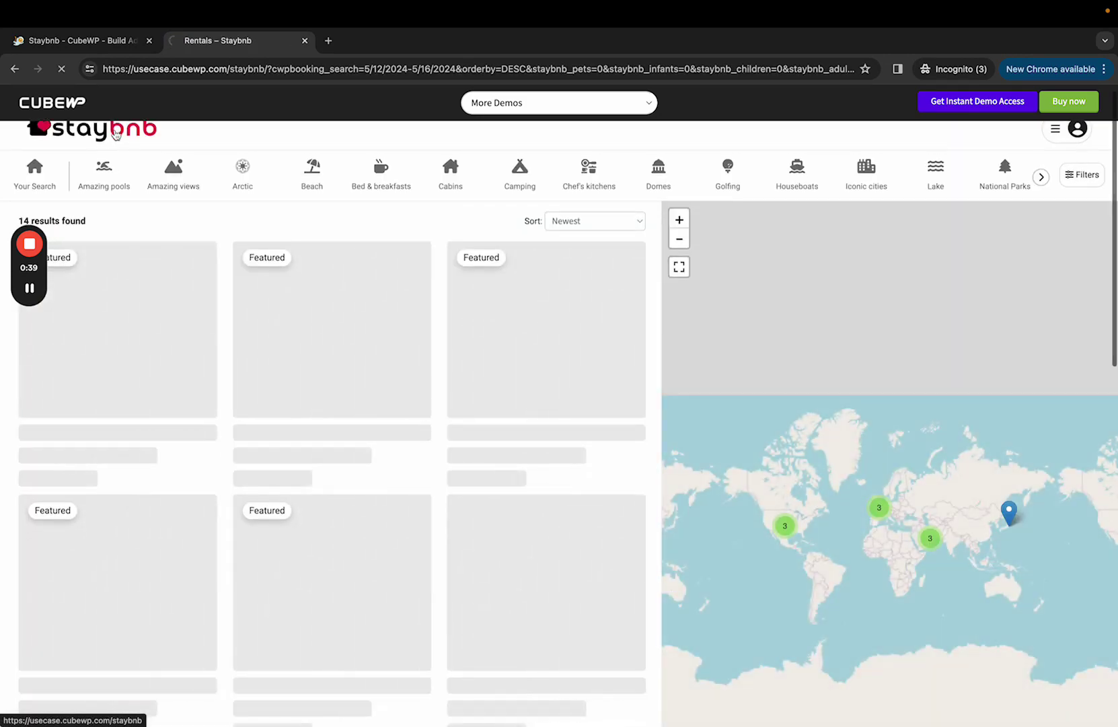
pyautogui.click(111, 139)
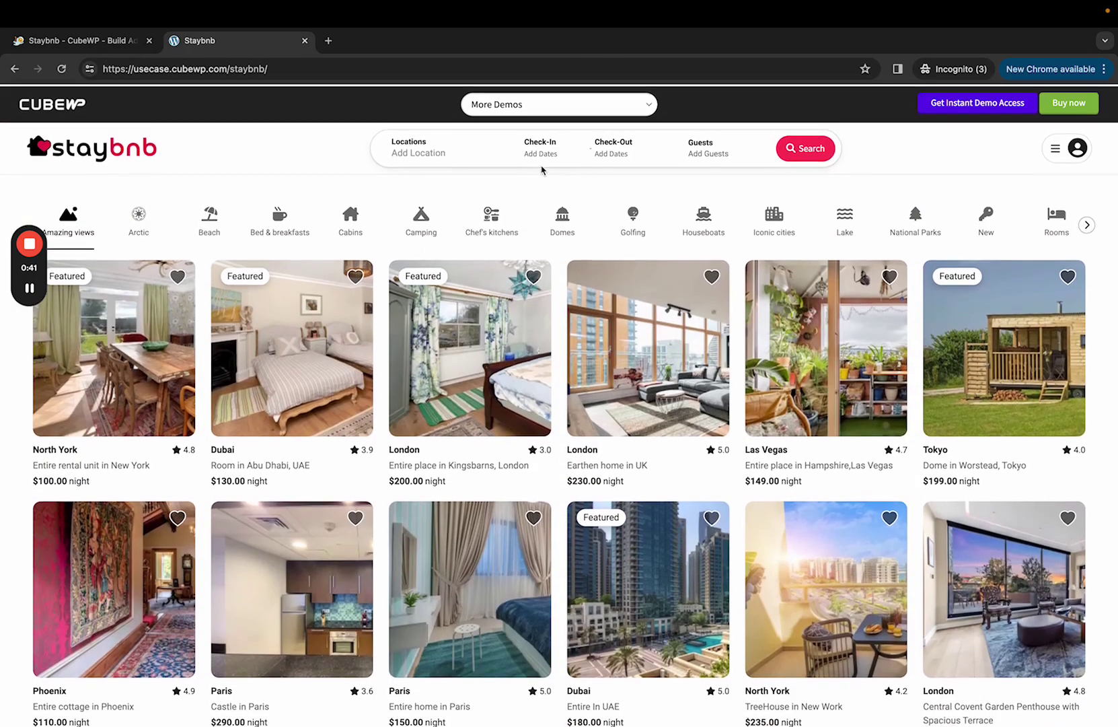
# Set check-in May 7, check-out May 11, and Las Vegas as the location.
pyautogui.click(541, 156)
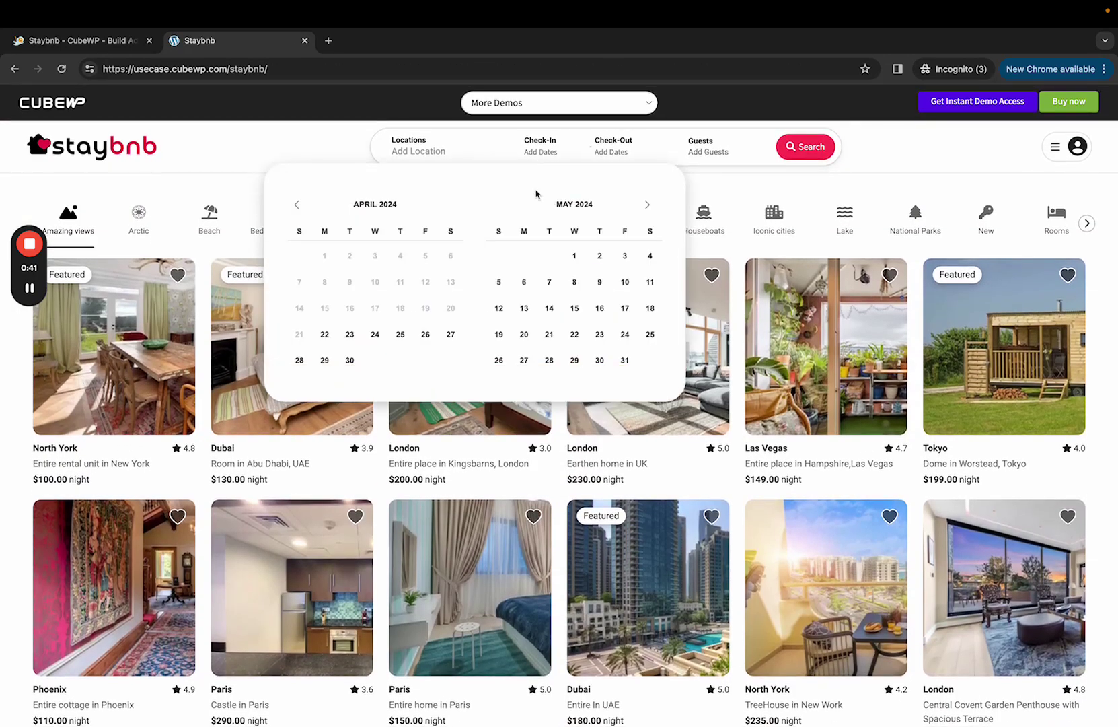
pyautogui.click(549, 283)
pyautogui.click(650, 282)
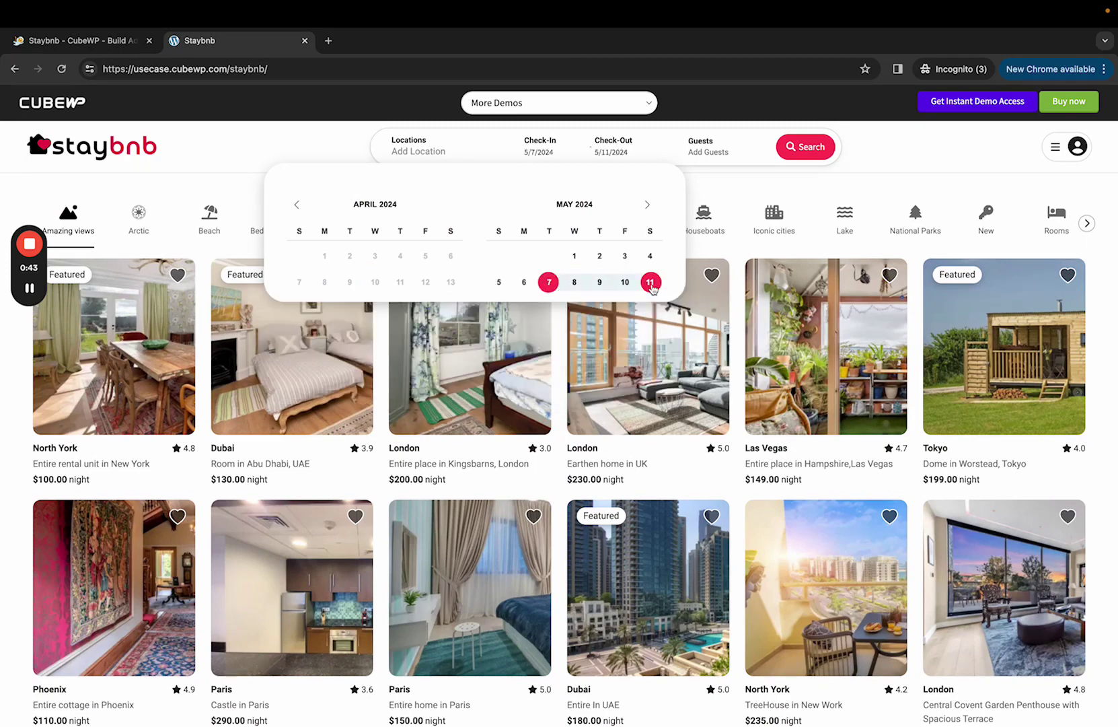
pyautogui.click(463, 152)
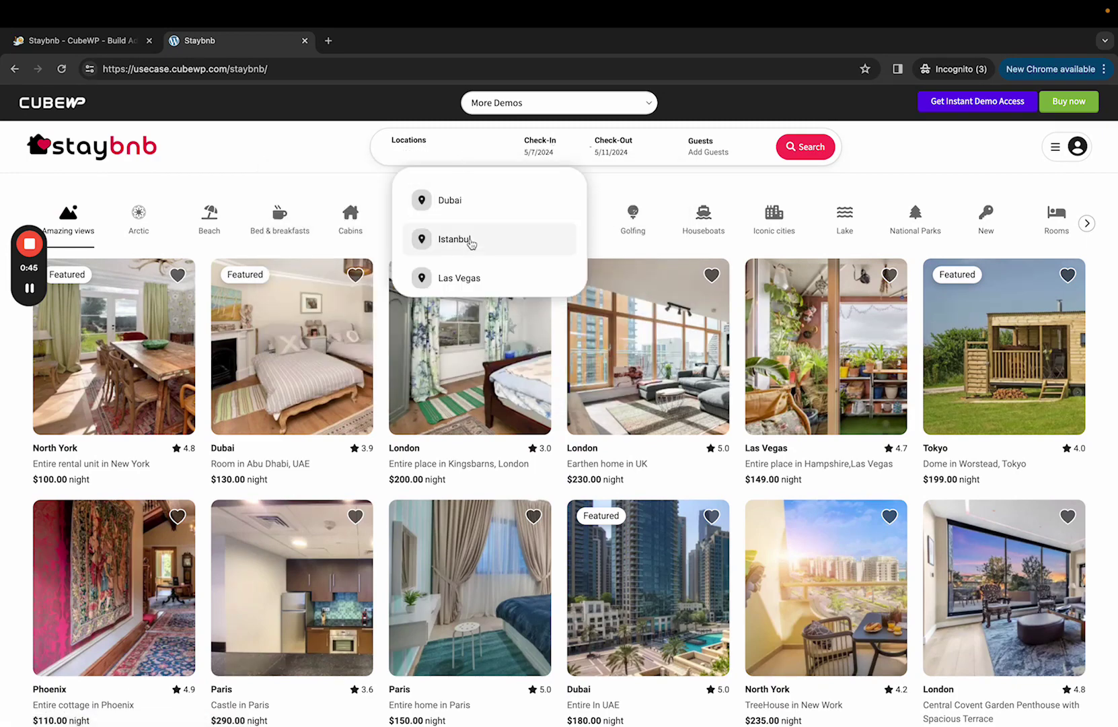
pyautogui.click(460, 278)
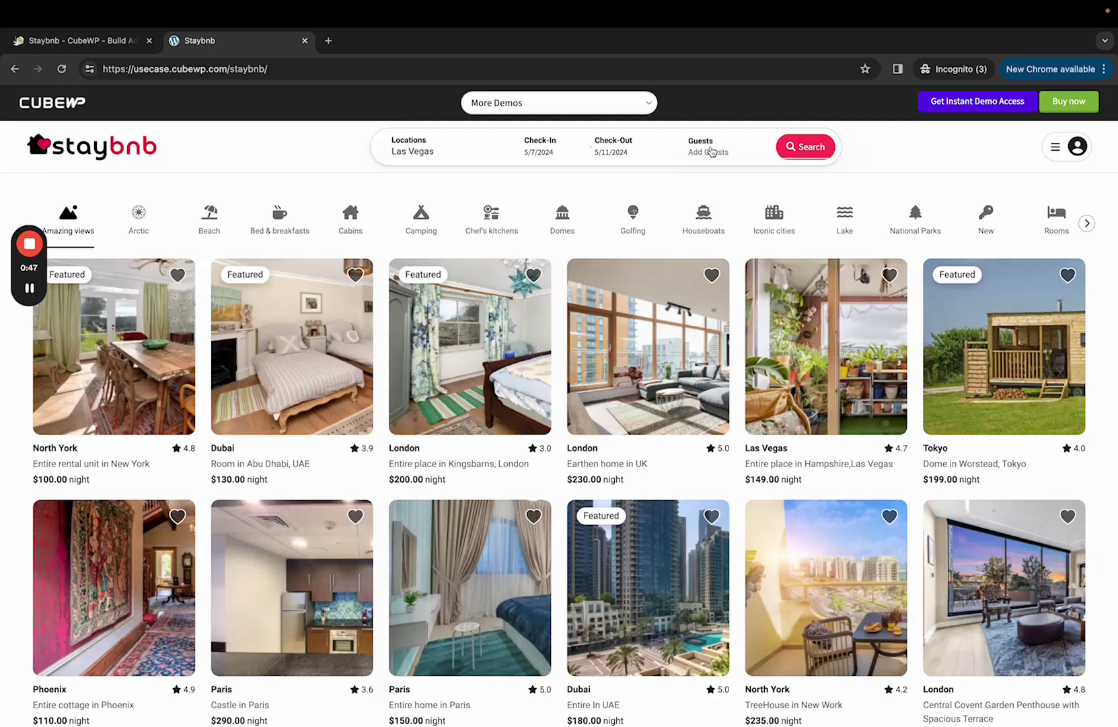
# Add one adult, one child, one infant and one pet, then search.
pyautogui.click(712, 152)
pyautogui.click(837, 192)
pyautogui.click(835, 225)
pyautogui.click(836, 257)
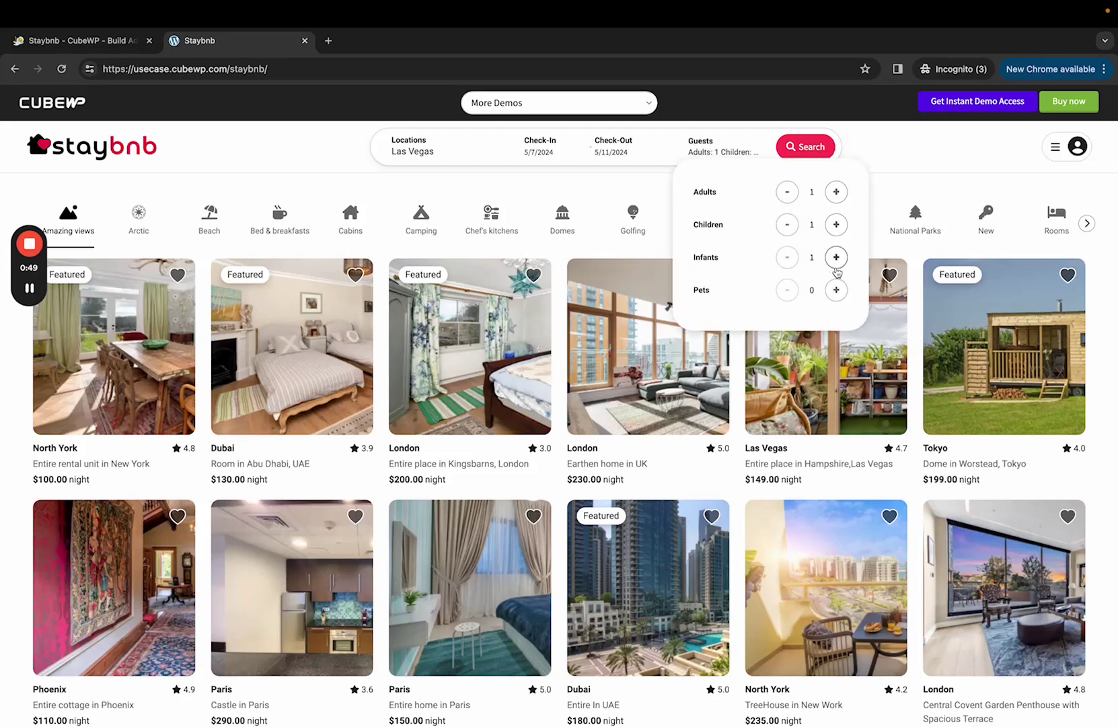
pyautogui.click(835, 289)
pyautogui.click(804, 151)
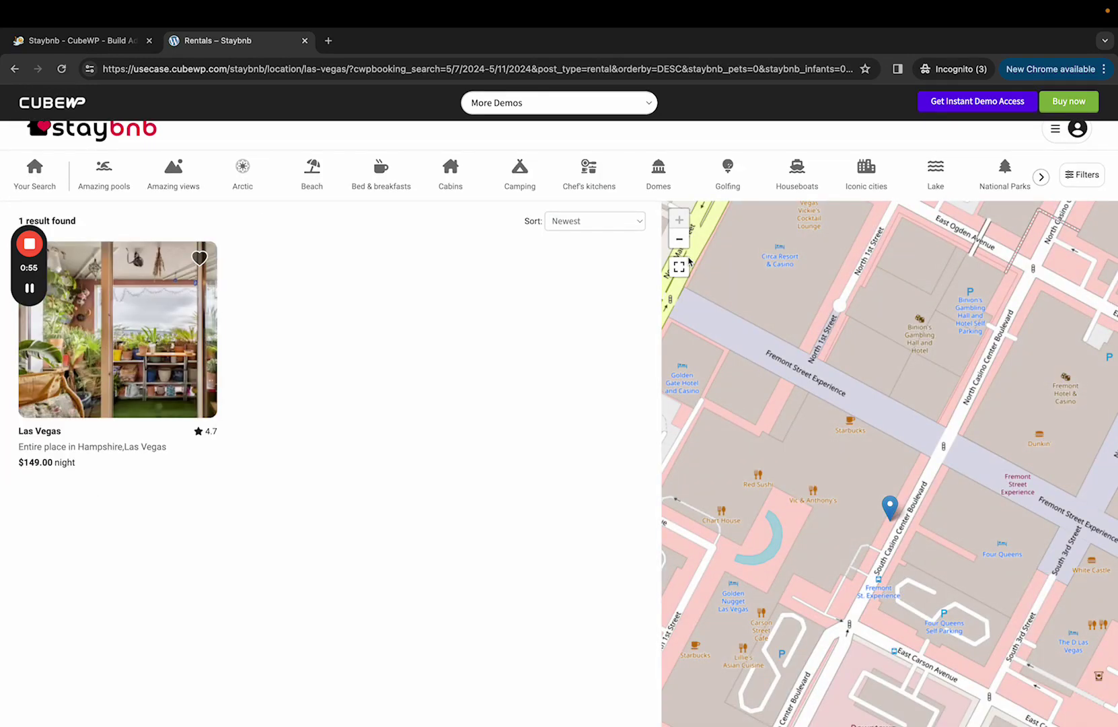
# Open the Hampshire, Las Vegas listing and briefly view its check-in calendar.
pyautogui.click(162, 312)
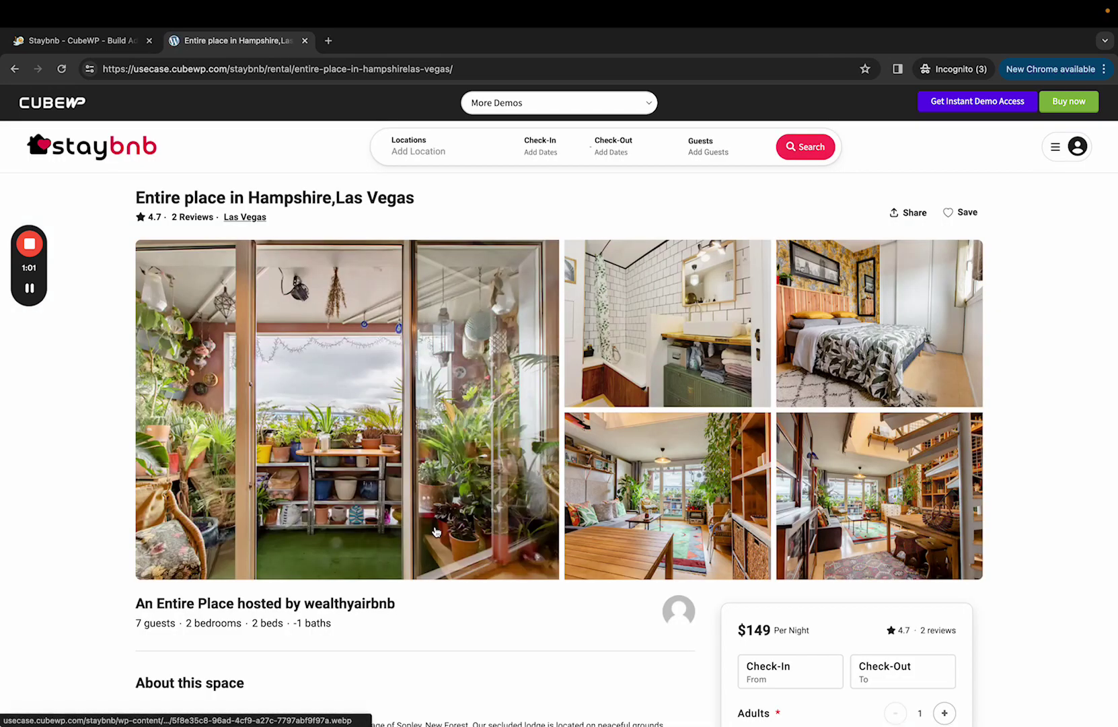
pyautogui.scroll(-1, 436, 531)
pyautogui.scroll(-3, 436, 531)
pyautogui.scroll(-1, 437, 531)
pyautogui.scroll(-1, 435, 531)
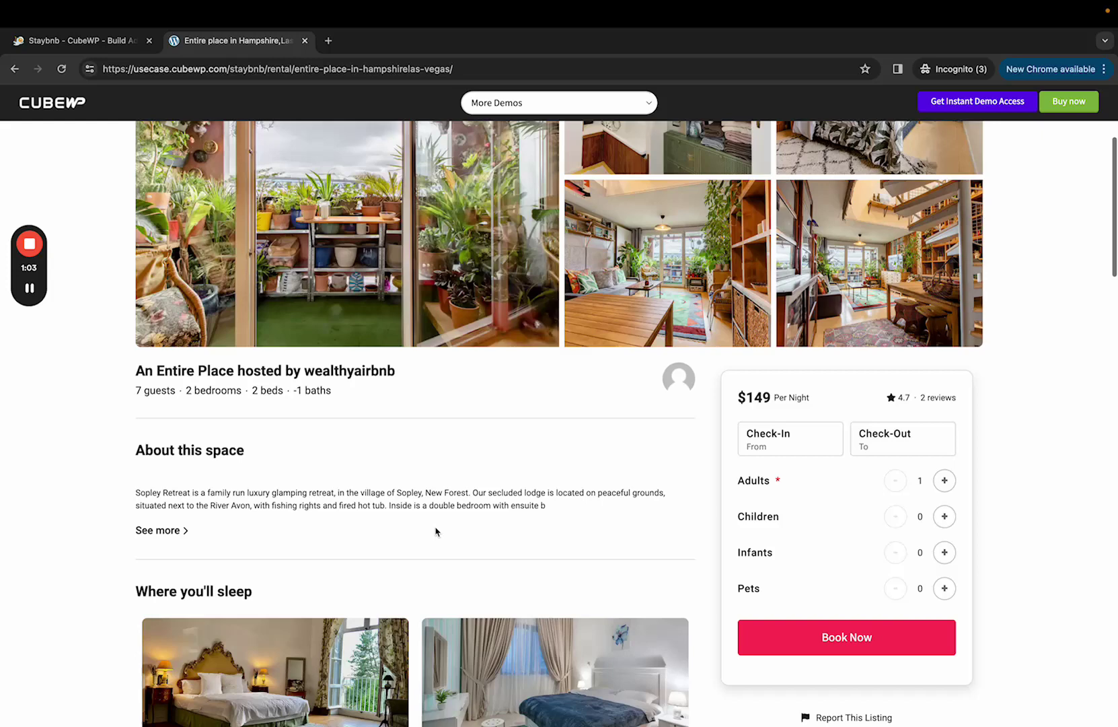
pyautogui.scroll(-2, 436, 531)
pyautogui.scroll(-2, 437, 531)
pyautogui.scroll(-3, 436, 530)
pyautogui.scroll(2, 437, 530)
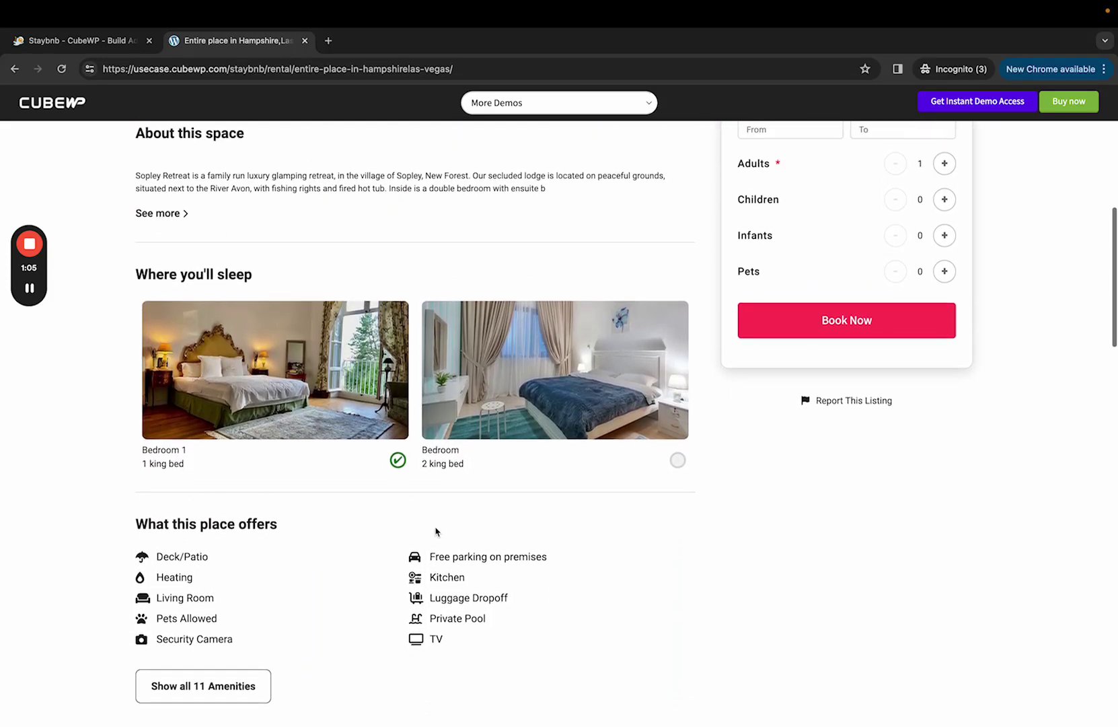
pyautogui.scroll(4, 438, 529)
pyautogui.scroll(3, 434, 430)
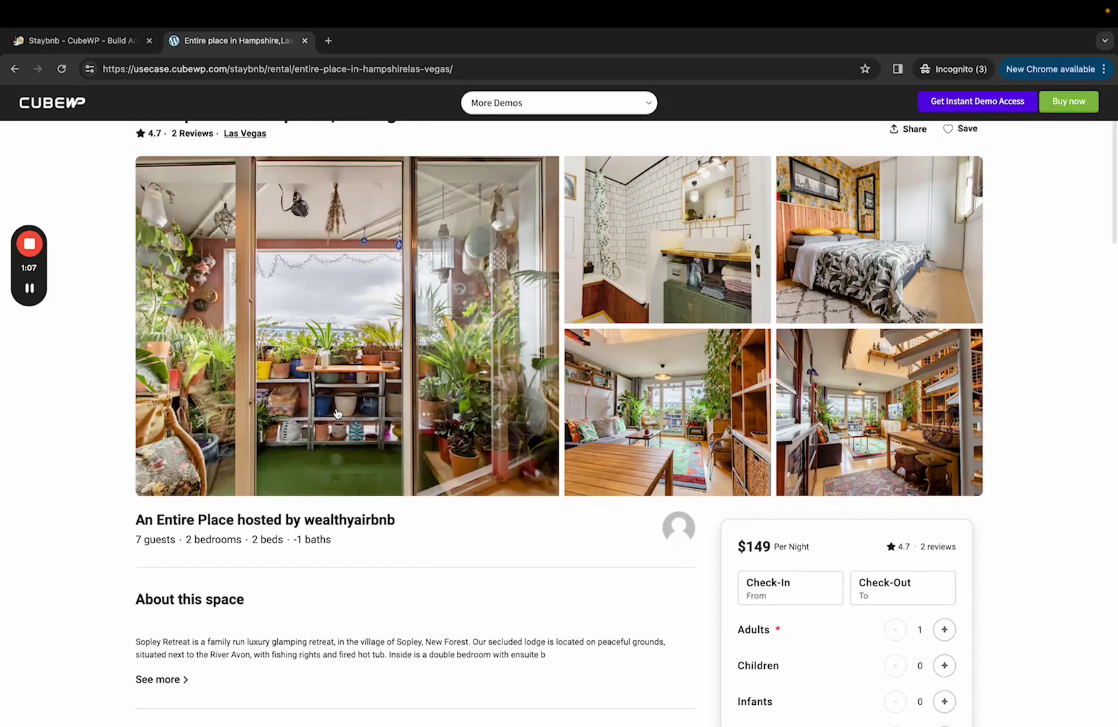
pyautogui.scroll(2, 337, 413)
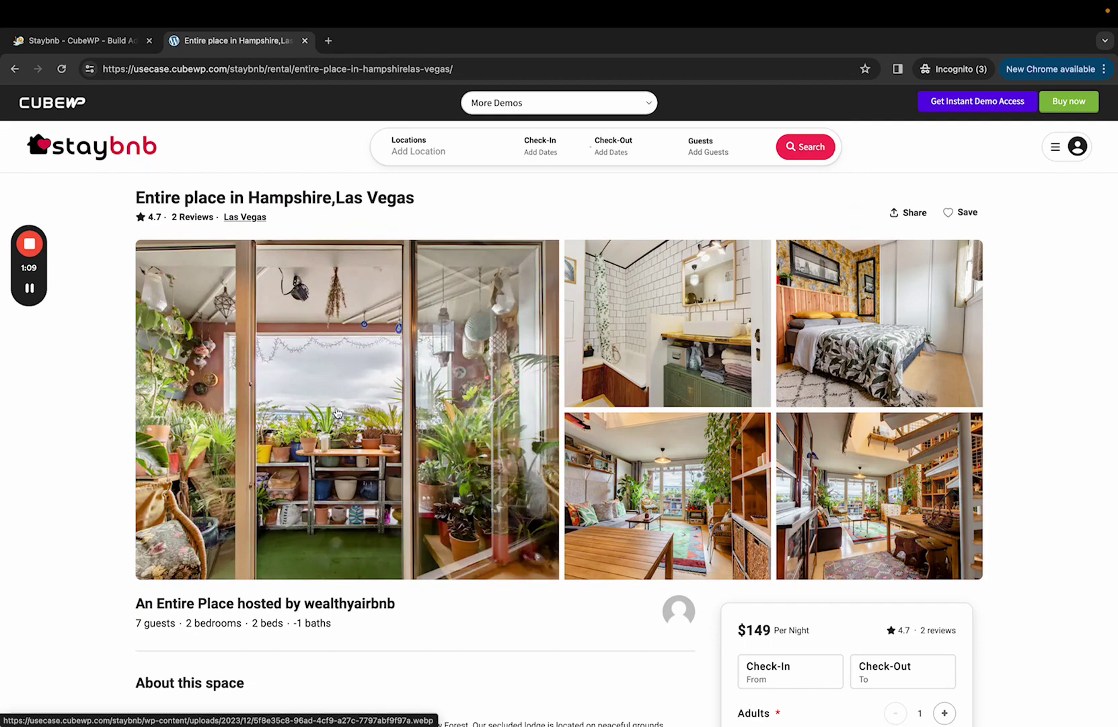
pyautogui.scroll(-2, 392, 517)
pyautogui.scroll(-2, 392, 517)
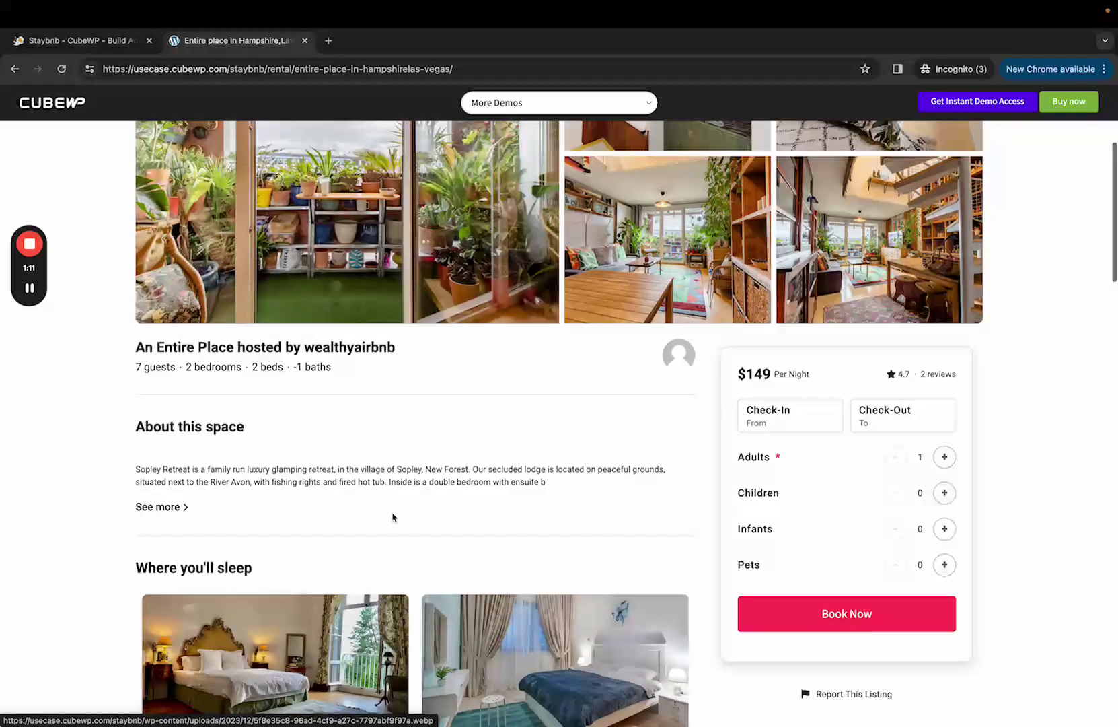
pyautogui.scroll(-2, 384, 520)
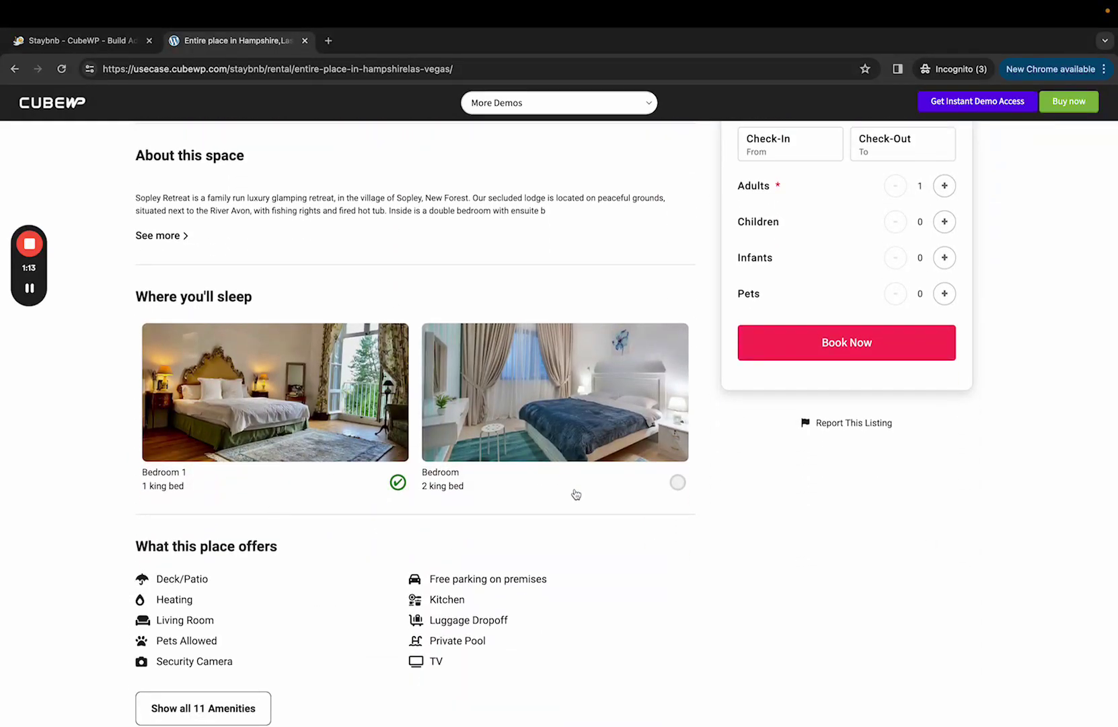
pyautogui.scroll(-1, 364, 552)
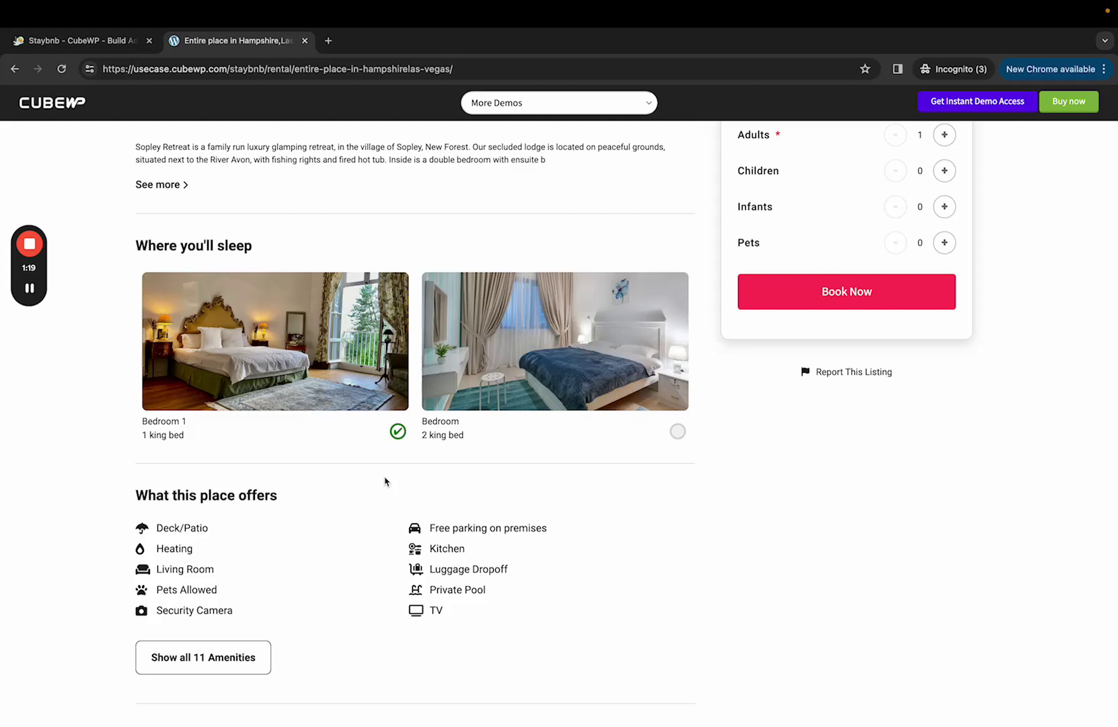
pyautogui.scroll(-1, 364, 470)
pyautogui.scroll(-1, 364, 470)
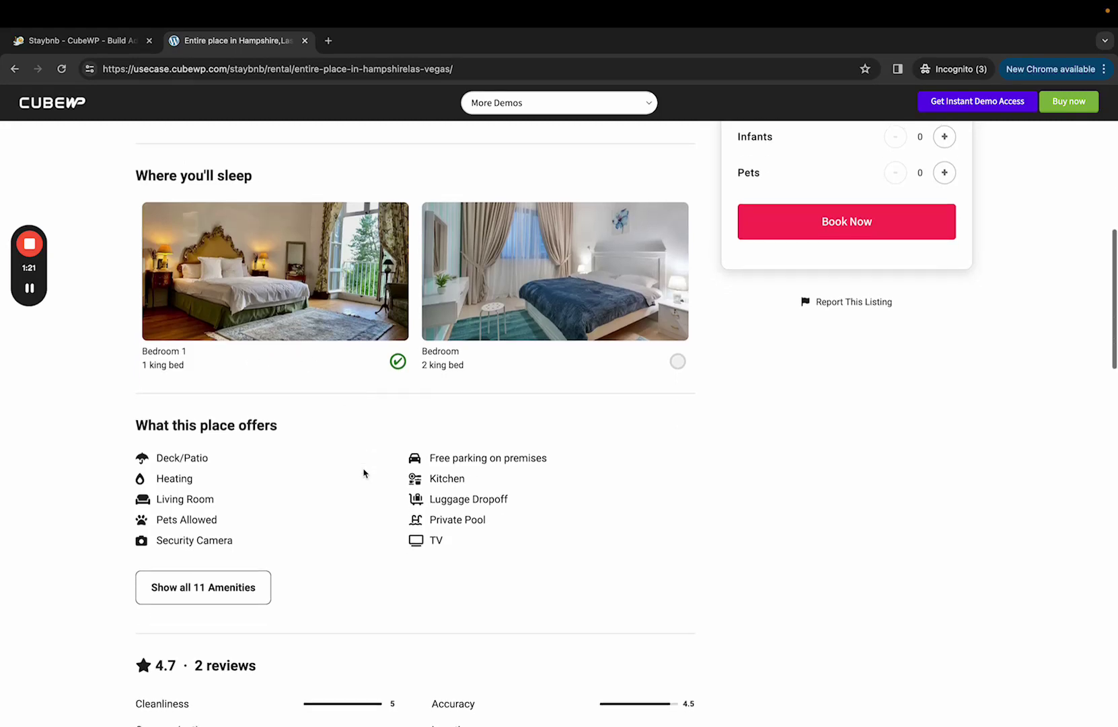
pyautogui.scroll(1, 365, 472)
pyautogui.scroll(4, 364, 473)
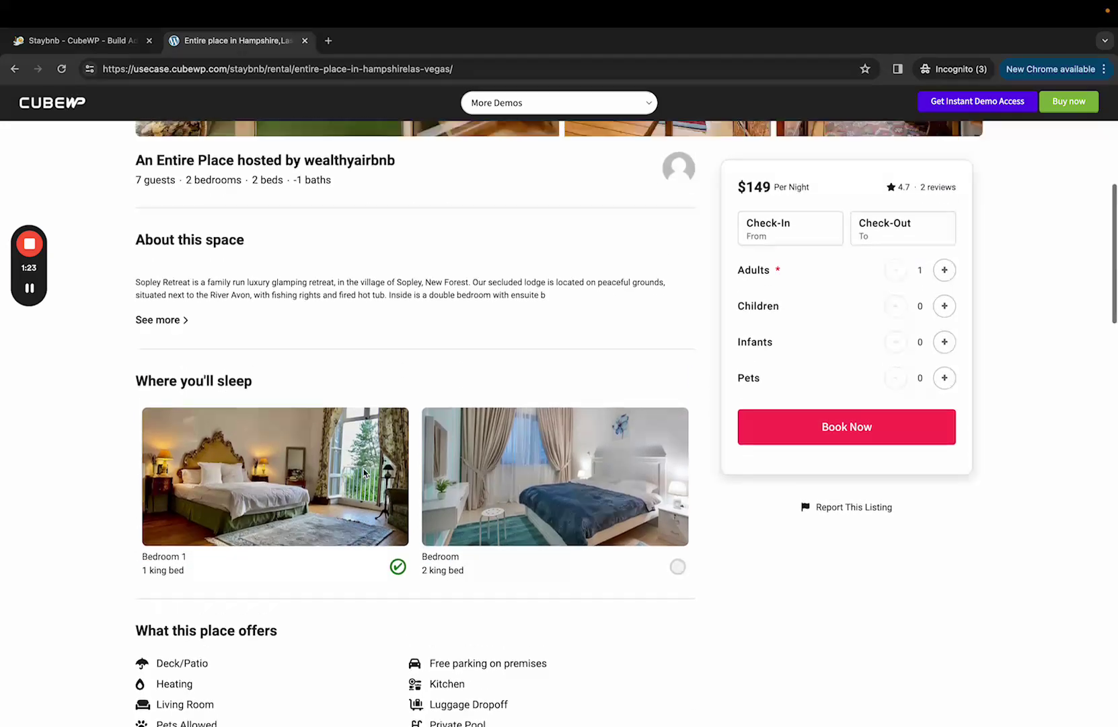
pyautogui.scroll(4, 363, 468)
pyautogui.scroll(-2, 599, 517)
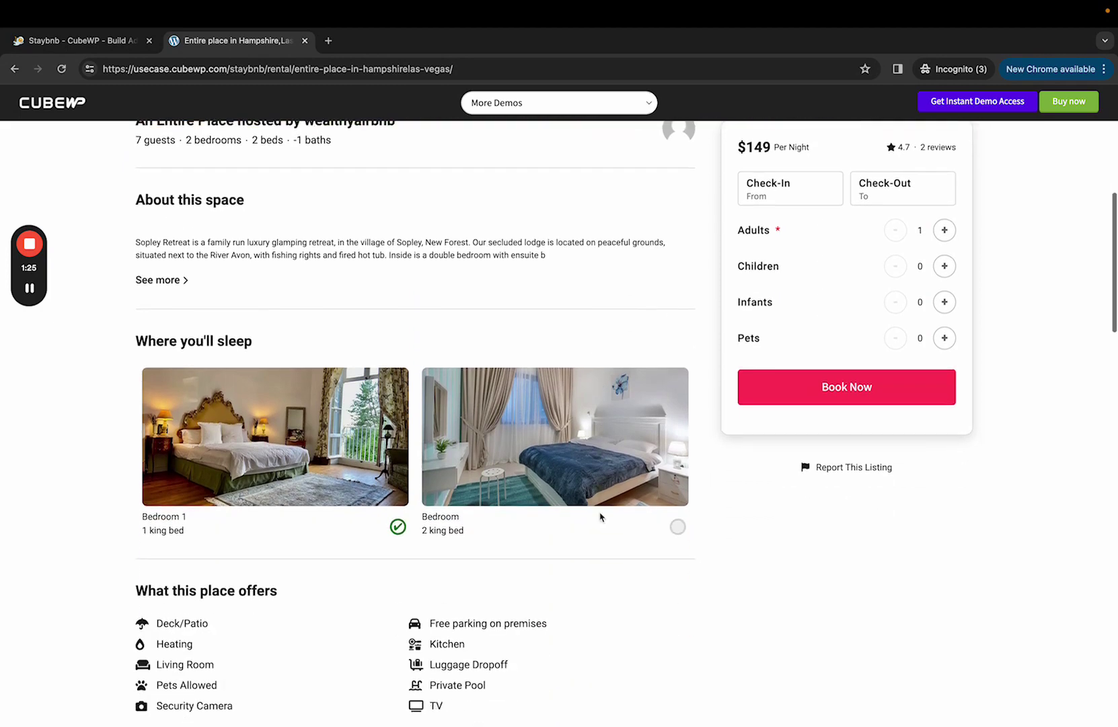
pyautogui.scroll(1, 599, 517)
pyautogui.scroll(1, 600, 516)
pyautogui.click(771, 407)
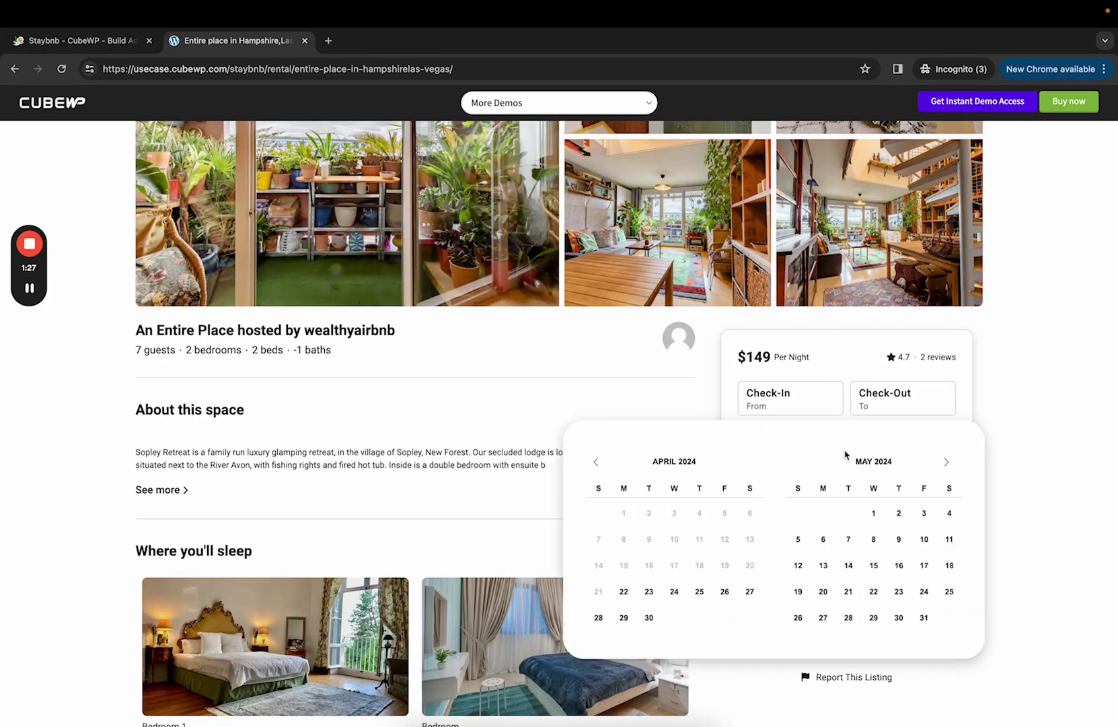
pyautogui.click(817, 368)
pyautogui.scroll(-1, 380, 601)
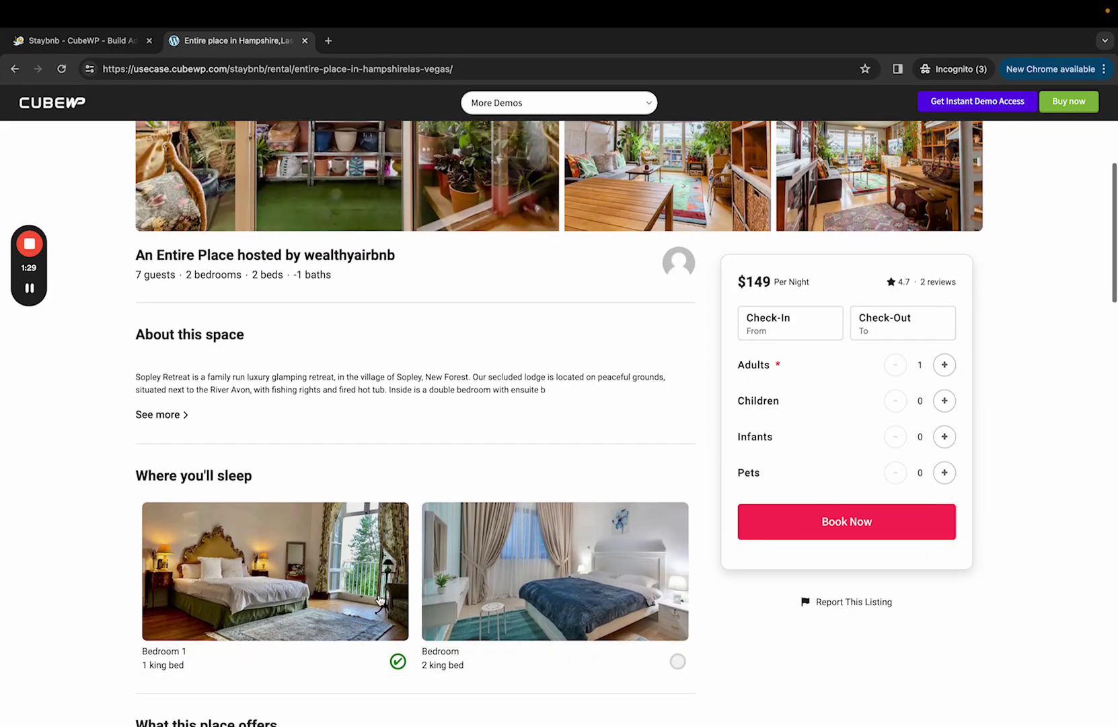
pyautogui.scroll(-3, 380, 599)
pyautogui.scroll(-1, 400, 579)
pyautogui.scroll(-1, 399, 578)
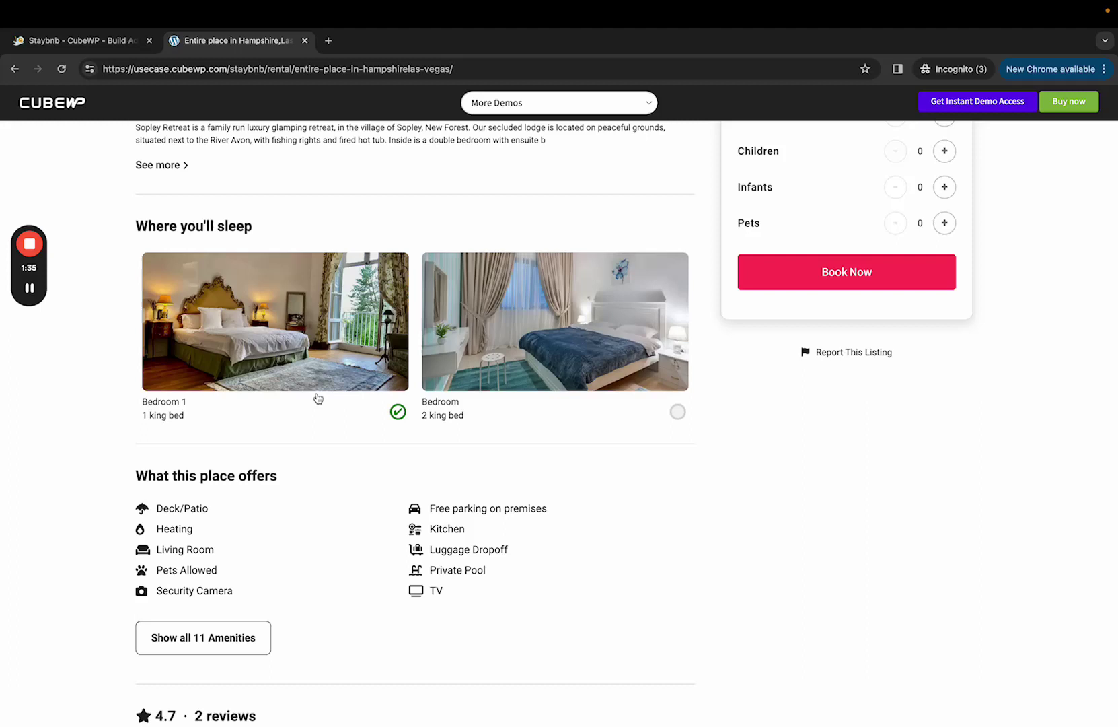
pyautogui.scroll(1, 595, 326)
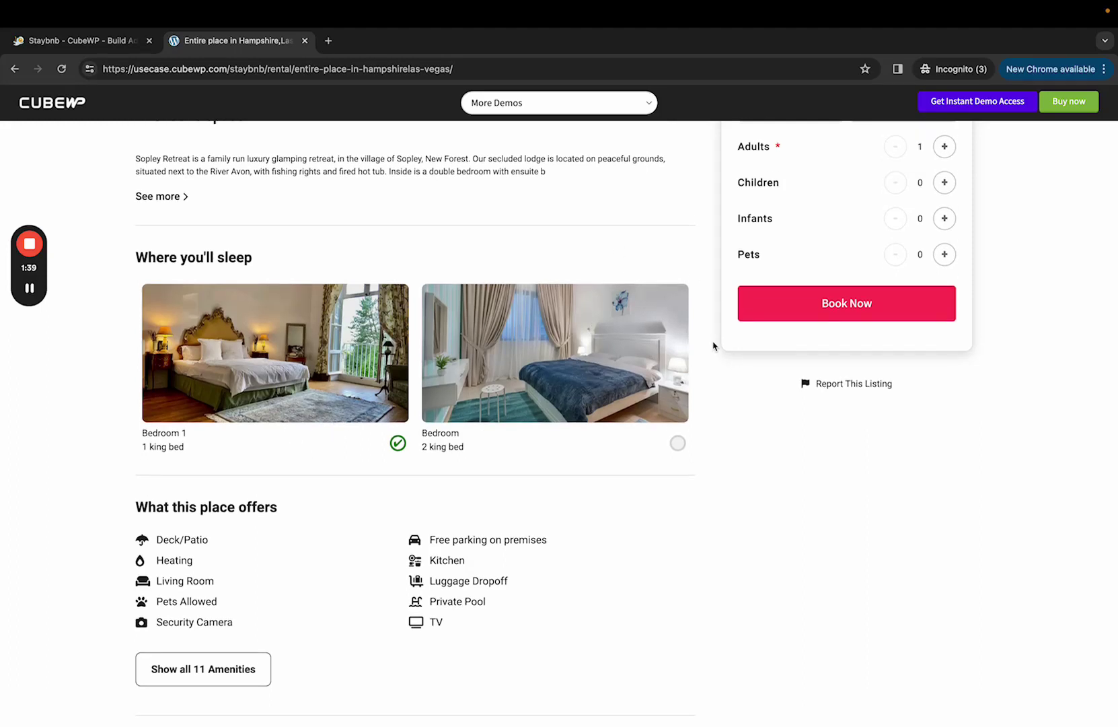
pyautogui.scroll(3, 713, 346)
# Add a child, an infant and a pet to the booking guests.
pyautogui.click(918, 365)
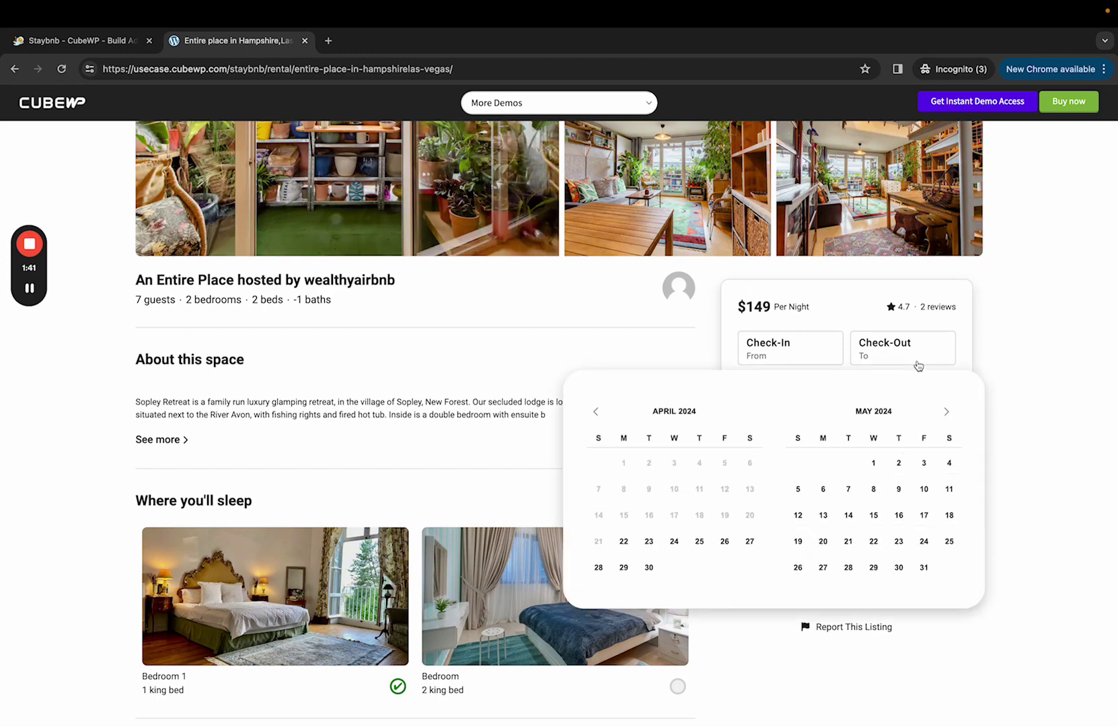
pyautogui.click(817, 322)
pyautogui.scroll(-1, 881, 393)
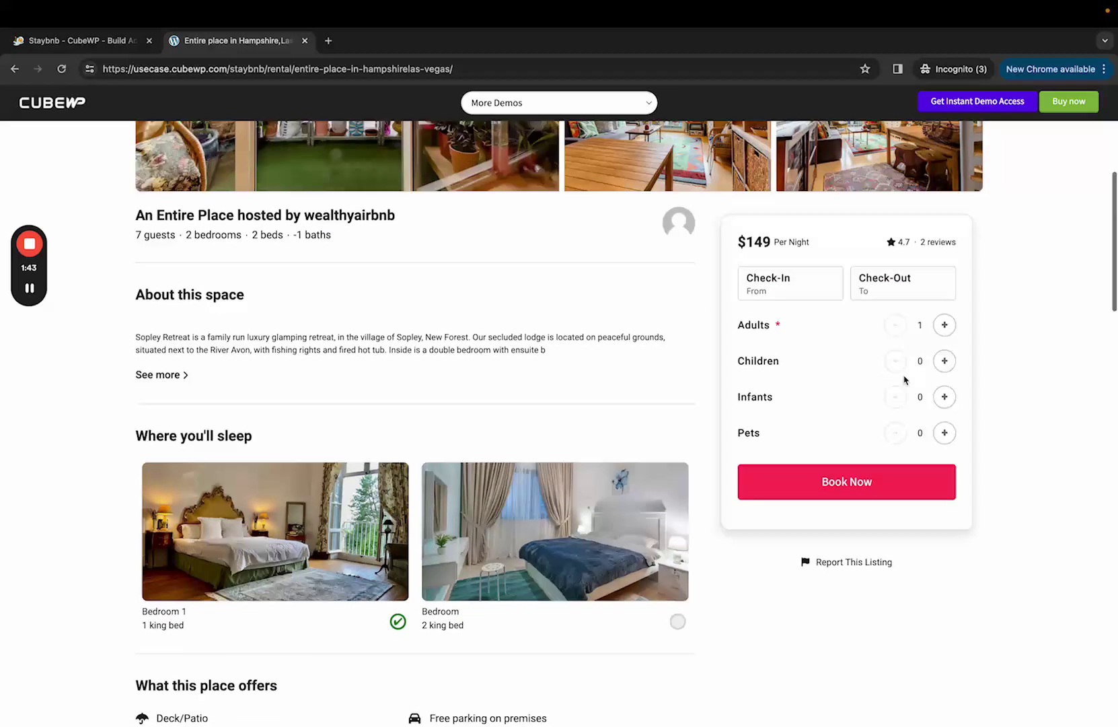
pyautogui.click(944, 360)
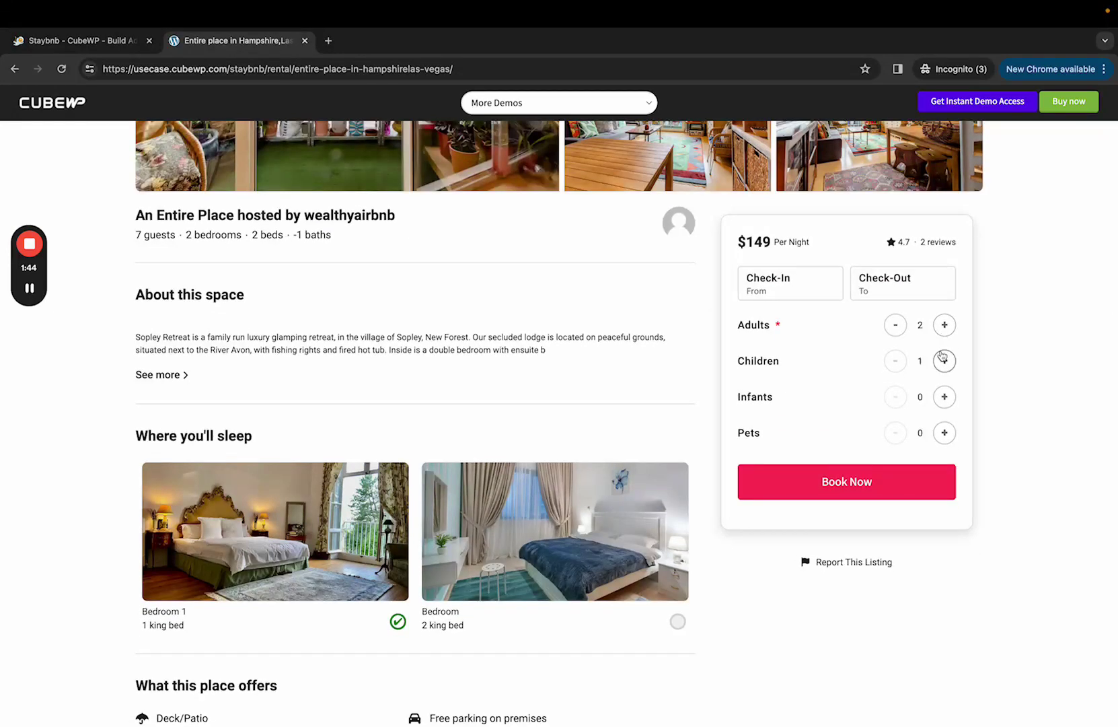
pyautogui.click(944, 396)
pyautogui.click(943, 432)
pyautogui.scroll(-2, 830, 483)
pyautogui.scroll(1, 830, 484)
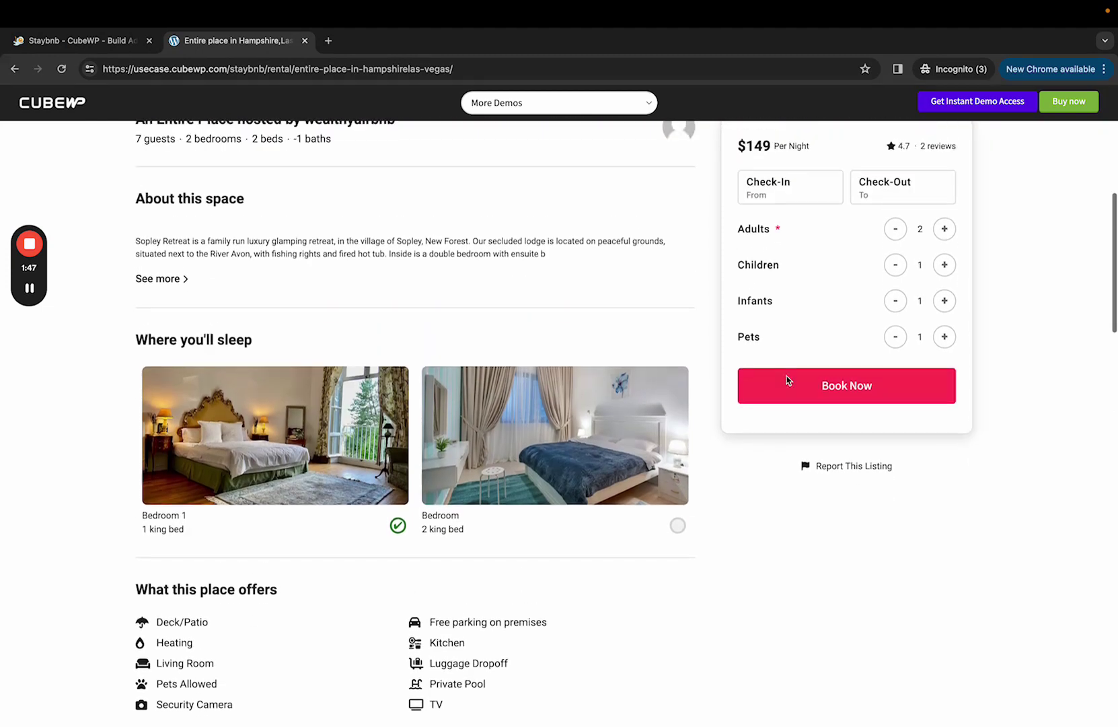
# Choose May 6–10 as the stay dates, then clear them.
pyautogui.click(790, 201)
pyautogui.click(824, 329)
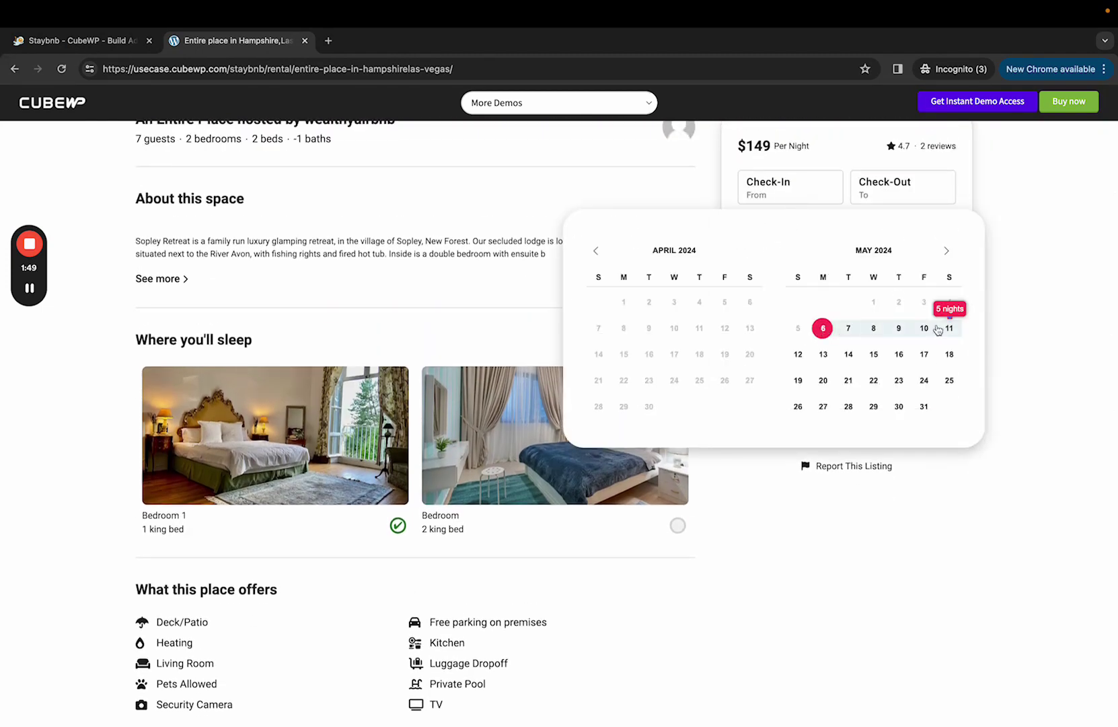
pyautogui.click(923, 328)
pyautogui.scroll(1, 925, 188)
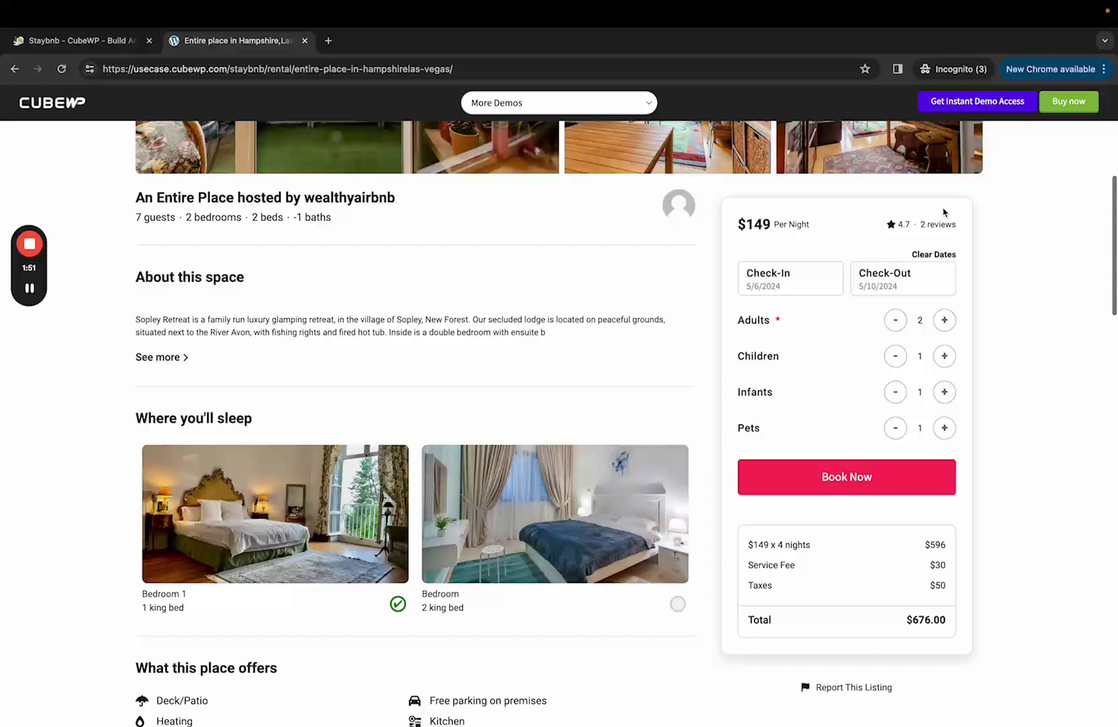
pyautogui.click(934, 253)
# Set dates May 6–9, add a second child and infant, remove the pet, and book.
pyautogui.click(797, 279)
pyautogui.click(821, 410)
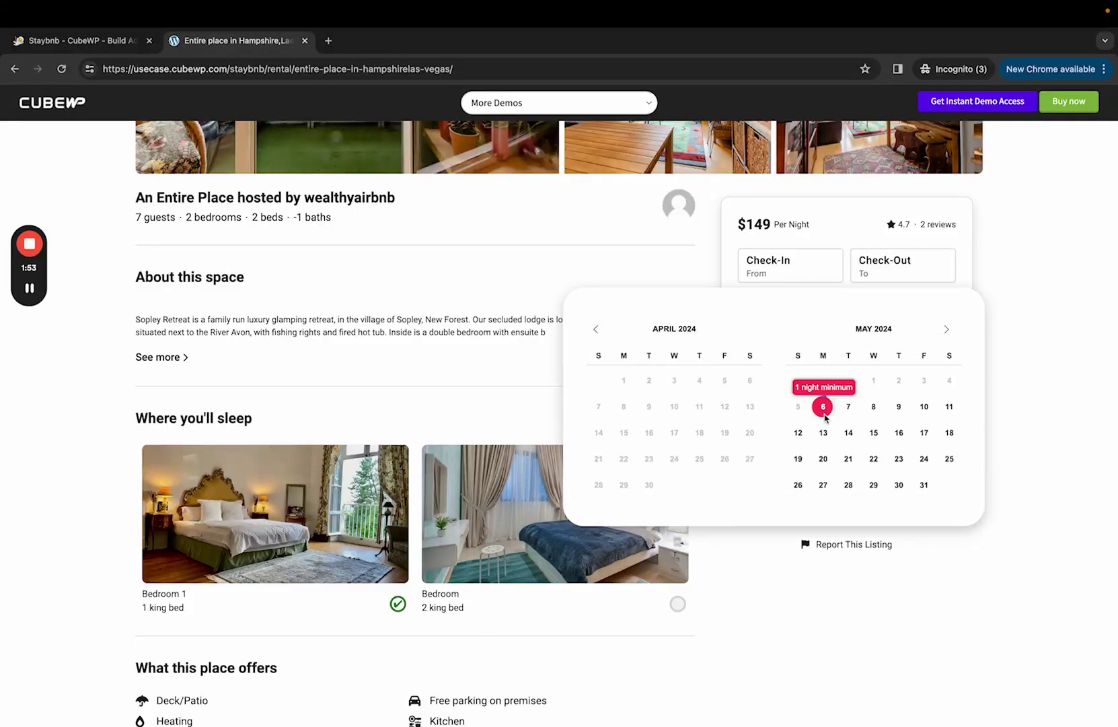
pyautogui.click(902, 409)
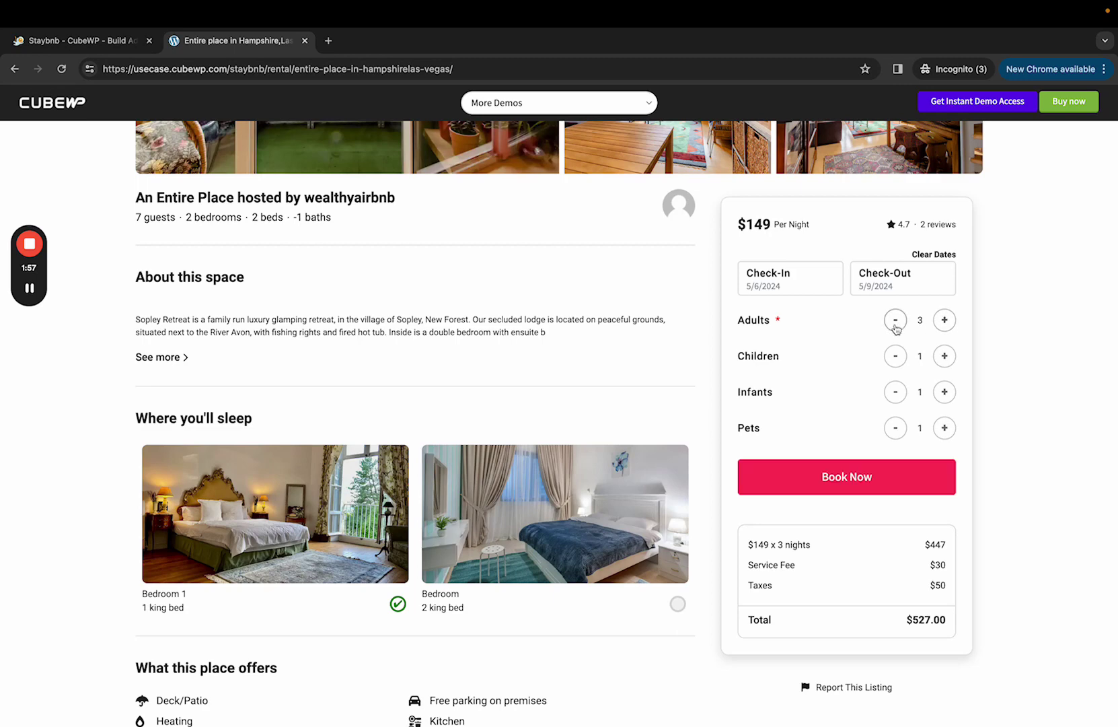
pyautogui.click(944, 355)
pyautogui.click(945, 394)
pyautogui.click(895, 427)
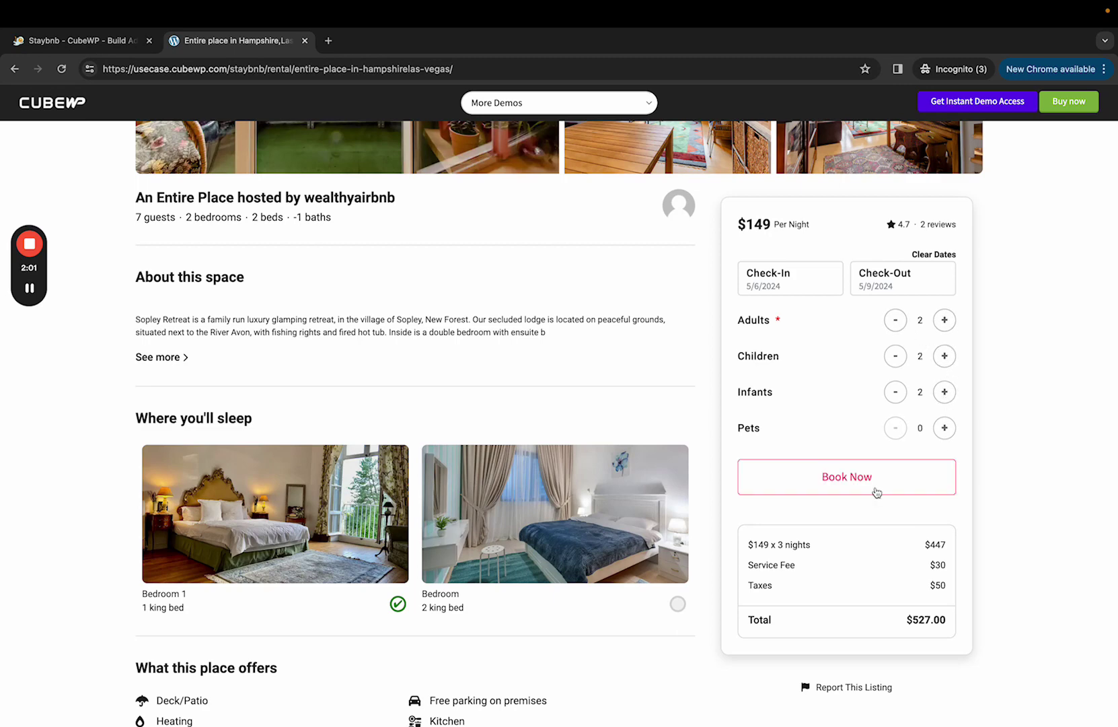
pyautogui.click(877, 492)
# Switch the login form to signup, close it, and return to the Staybnb home page.
pyautogui.click(633, 406)
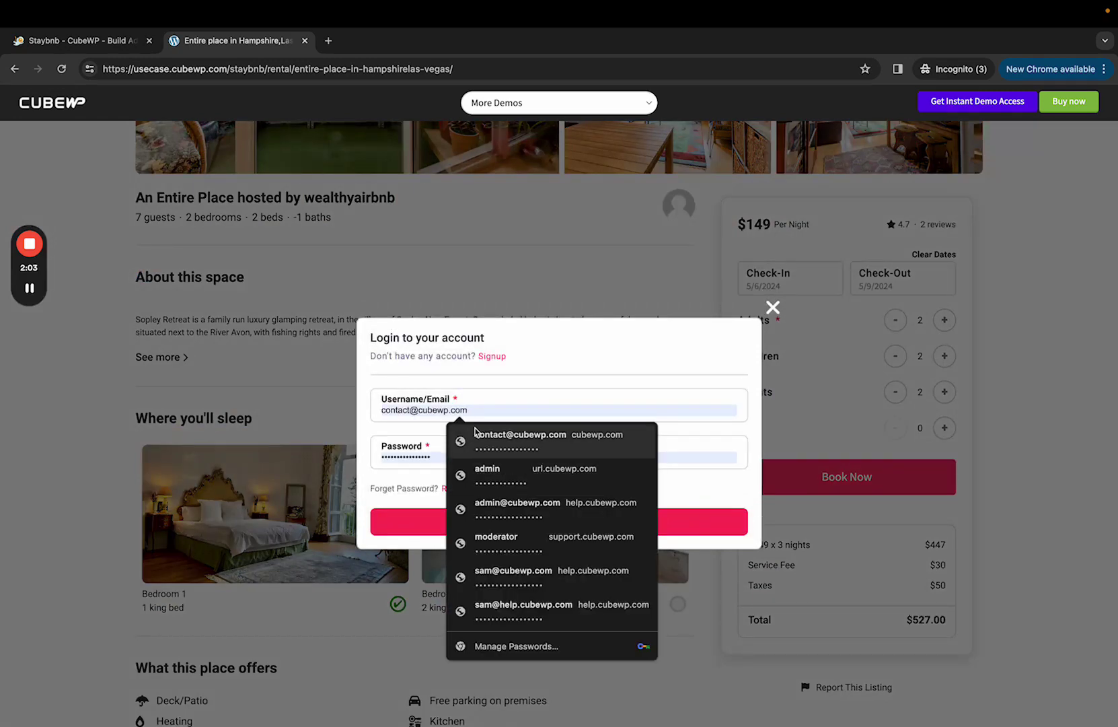
pyautogui.click(493, 356)
pyautogui.click(773, 337)
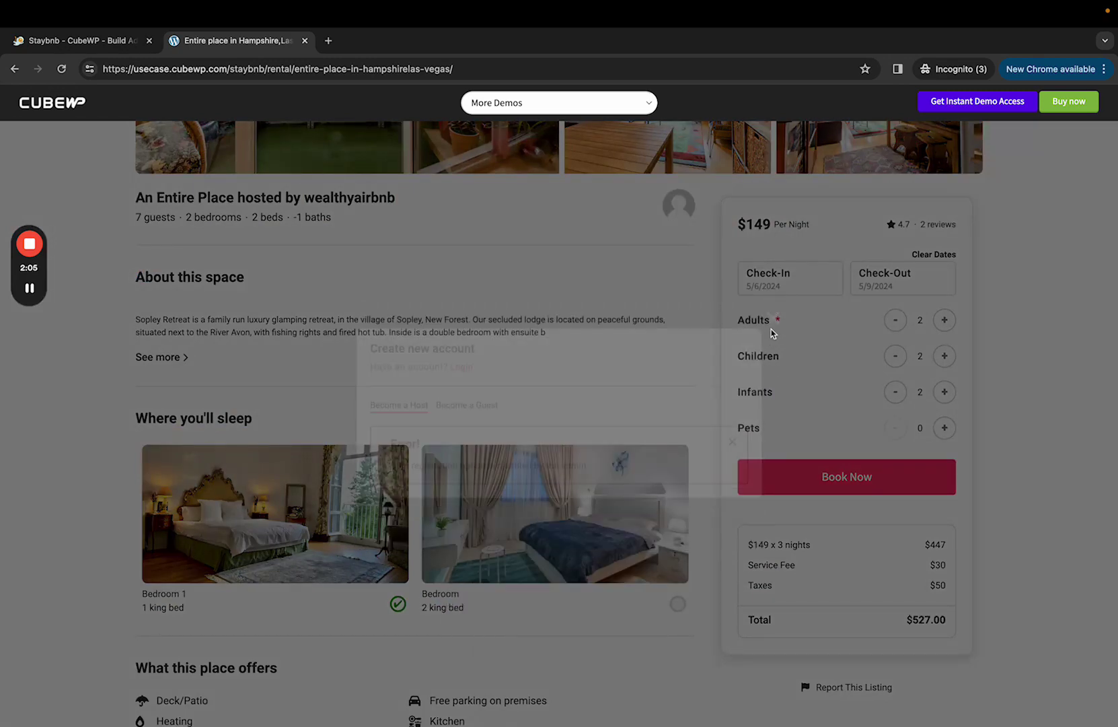
pyautogui.scroll(-4, 479, 473)
pyautogui.scroll(-3, 480, 472)
pyautogui.scroll(-2, 480, 471)
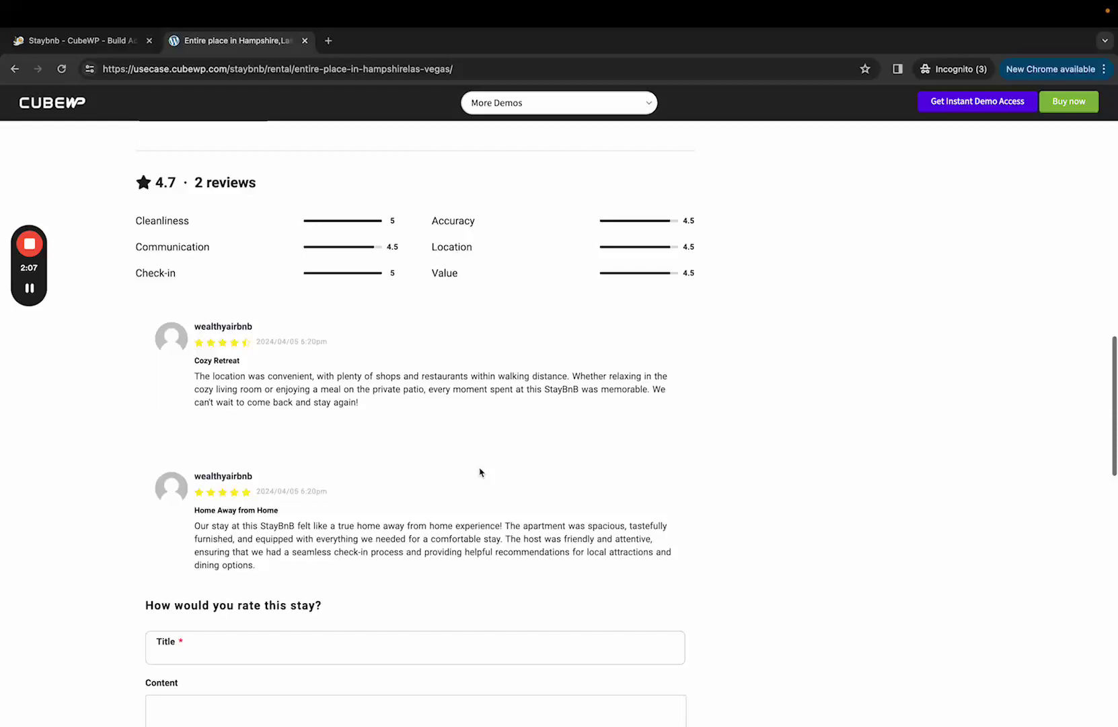
pyautogui.scroll(10, 480, 471)
pyautogui.scroll(5, 480, 472)
pyautogui.scroll(-8, 479, 472)
pyautogui.scroll(-5, 480, 471)
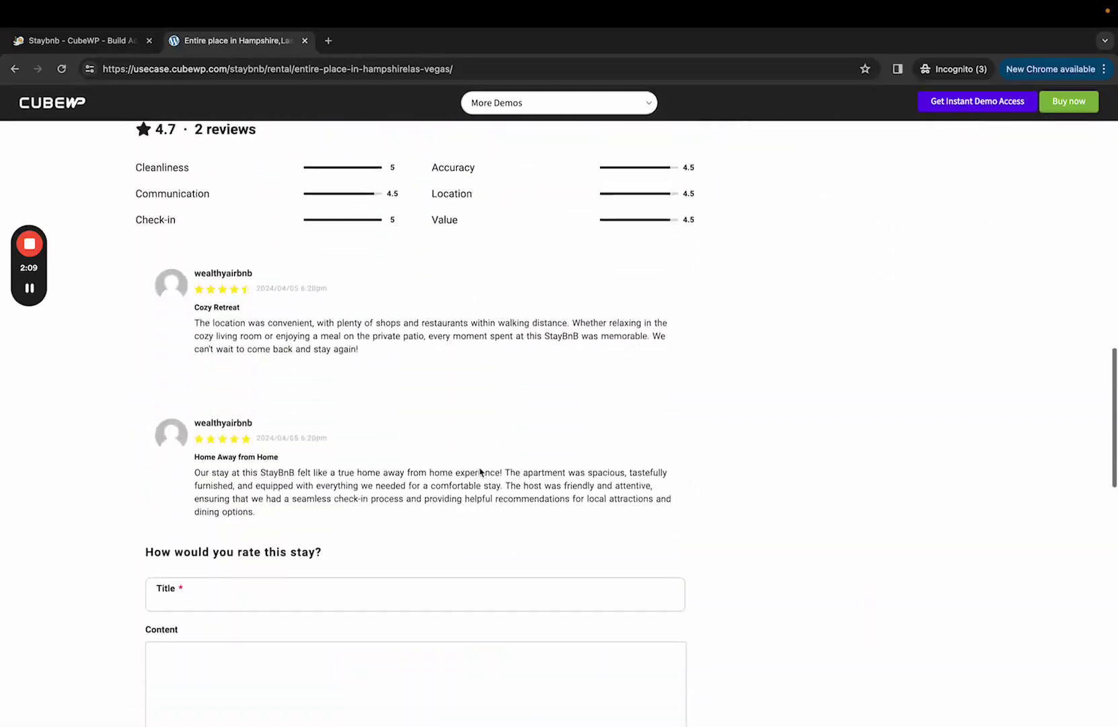
pyautogui.scroll(-5, 480, 472)
pyautogui.scroll(5, 480, 471)
pyautogui.scroll(-2, 480, 472)
pyautogui.scroll(-2, 480, 472)
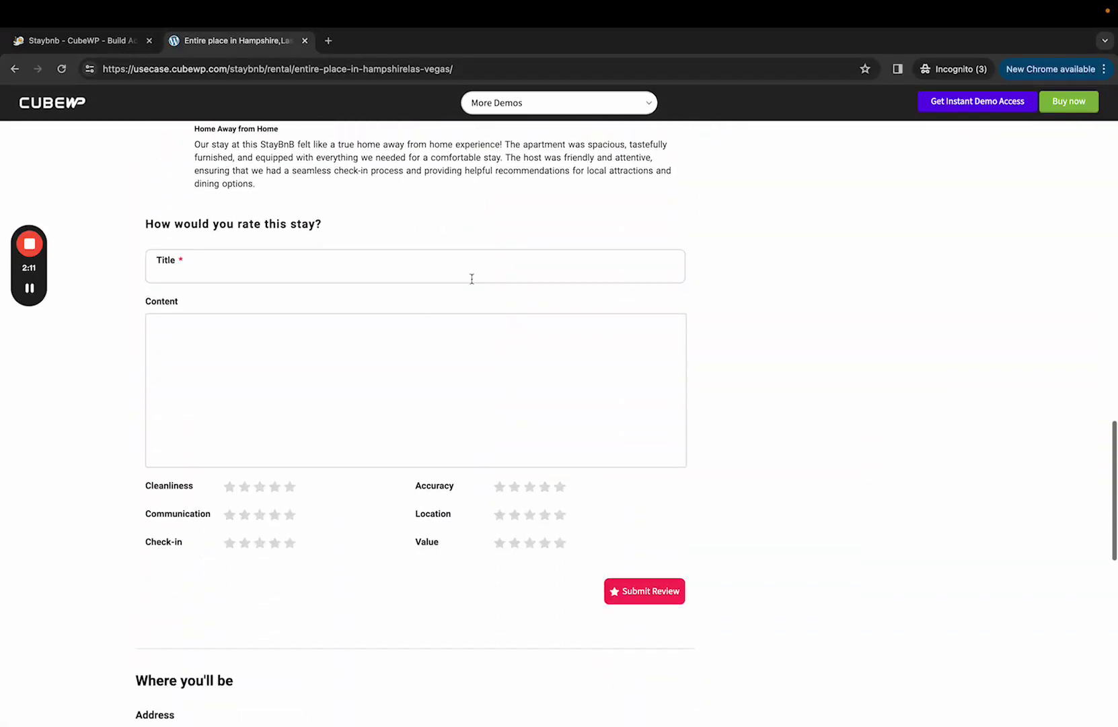
pyautogui.scroll(5, 529, 444)
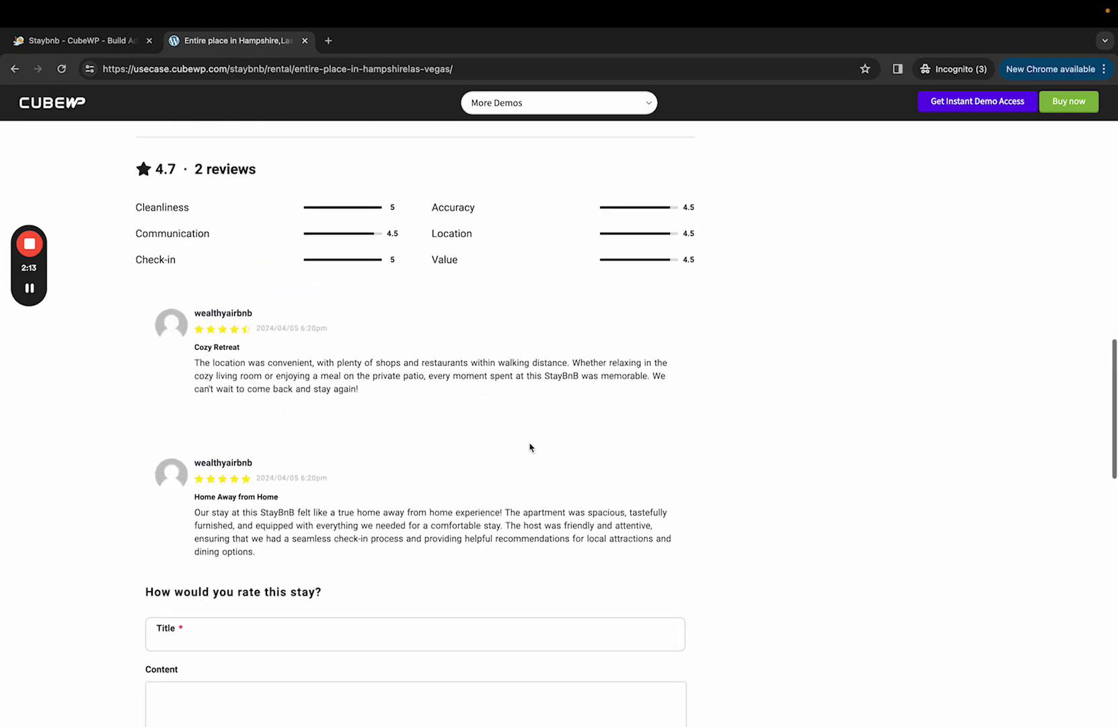
pyautogui.scroll(5, 528, 443)
pyautogui.scroll(5, 528, 443)
pyautogui.scroll(5, 529, 448)
pyautogui.scroll(2, 529, 449)
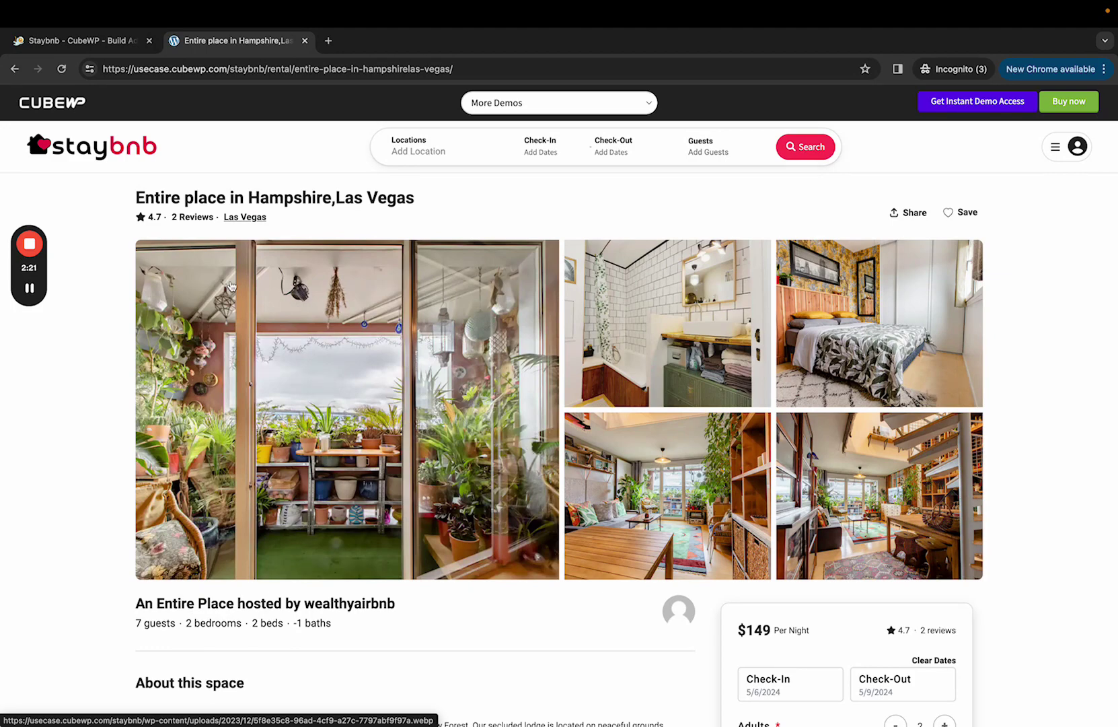
pyautogui.click(132, 154)
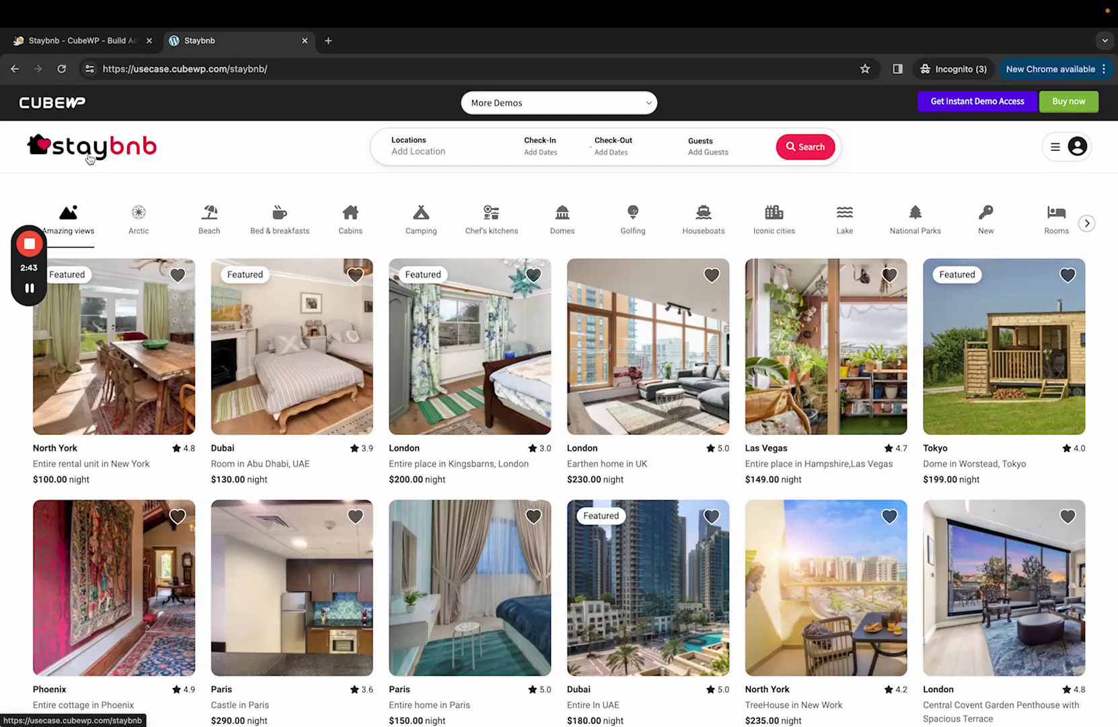
# Switch through the Dubified, StreetWise, YellowBooks and CLX demos, opening CLX's BMW X5 listing.
pyautogui.click(507, 105)
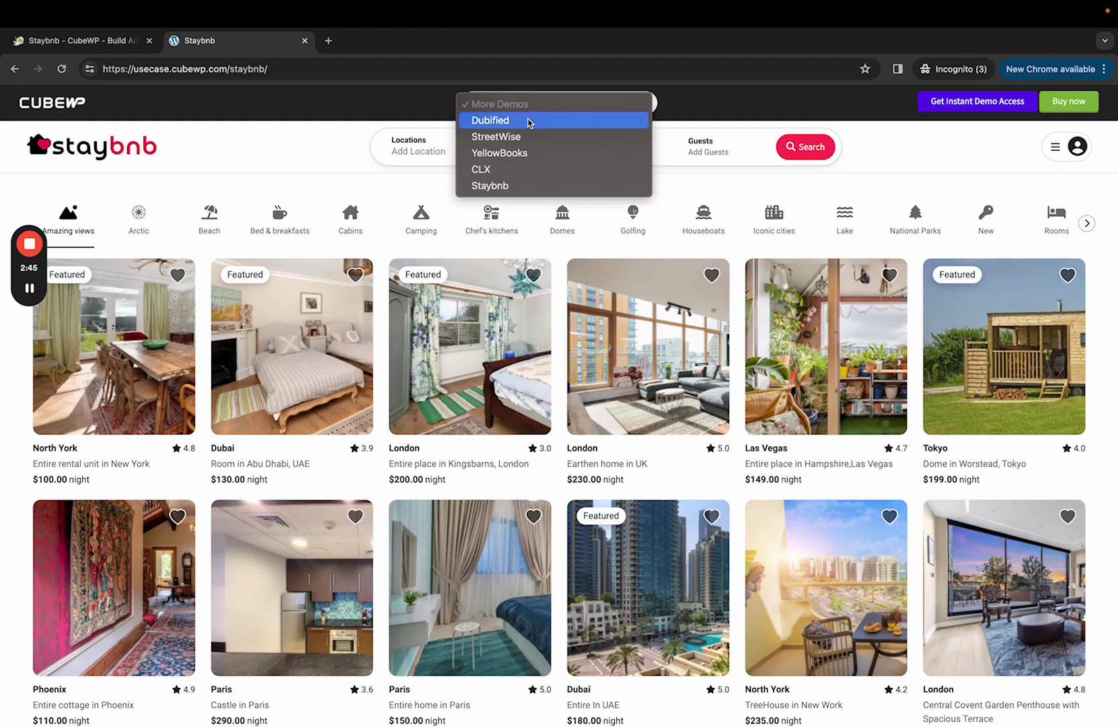
pyautogui.click(529, 123)
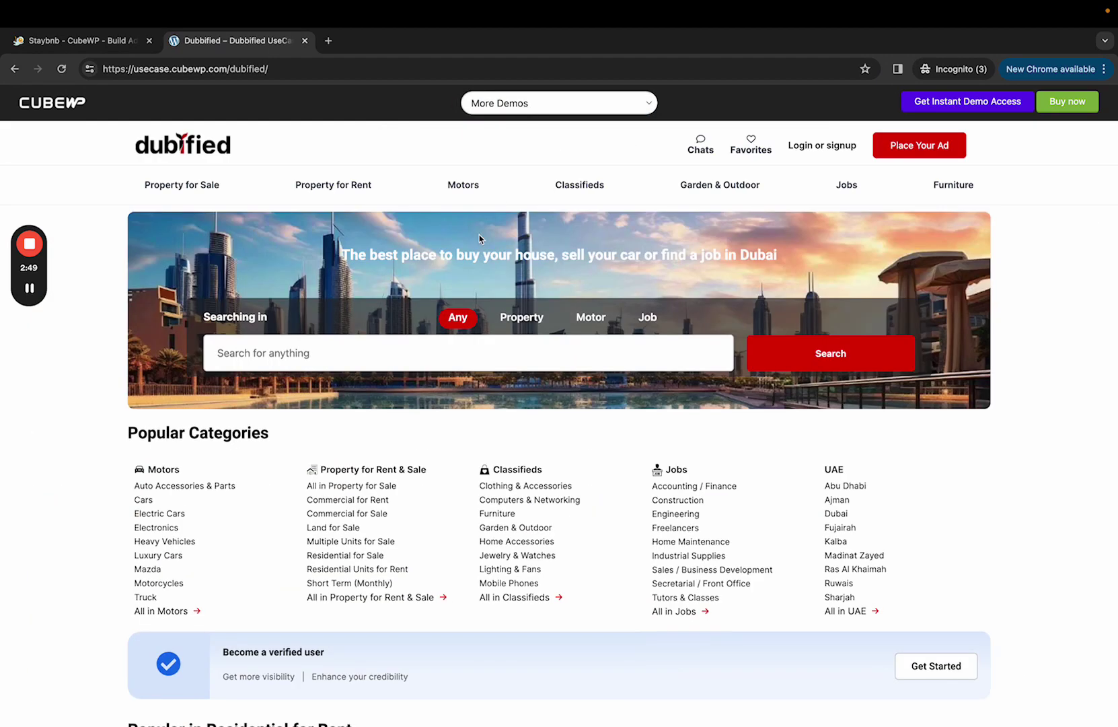
pyautogui.scroll(-1, 478, 238)
pyautogui.scroll(-3, 478, 238)
pyautogui.scroll(-5, 479, 238)
pyautogui.scroll(-5, 479, 239)
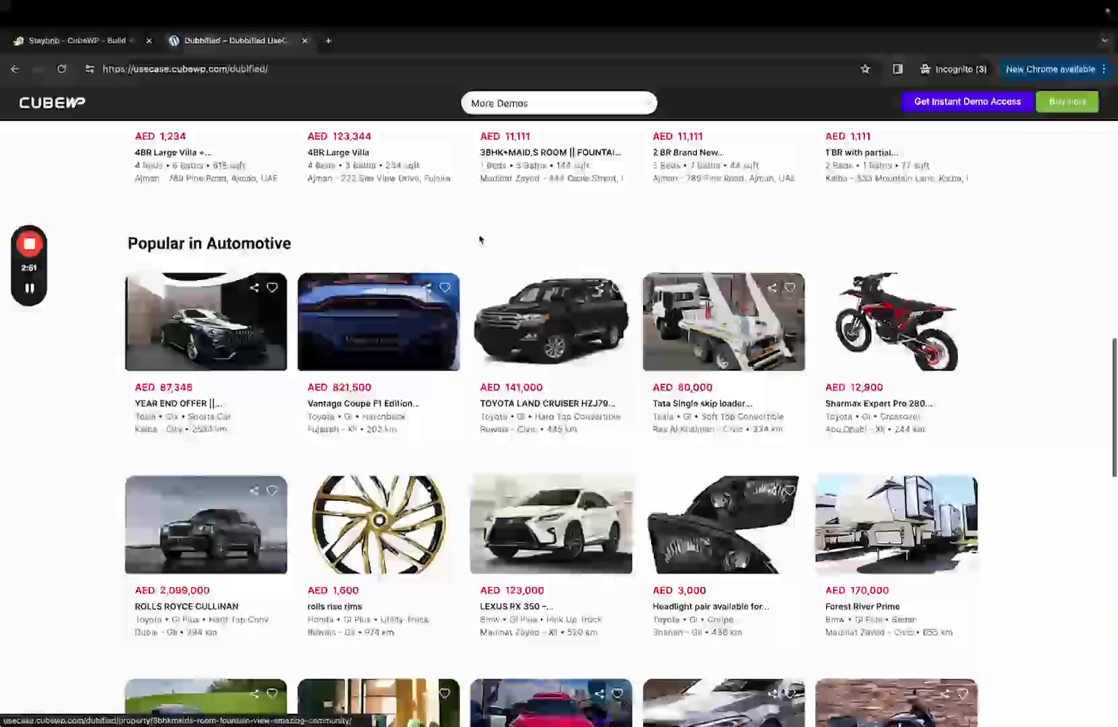
pyautogui.scroll(2, 479, 238)
pyautogui.scroll(10, 524, 261)
pyautogui.click(536, 105)
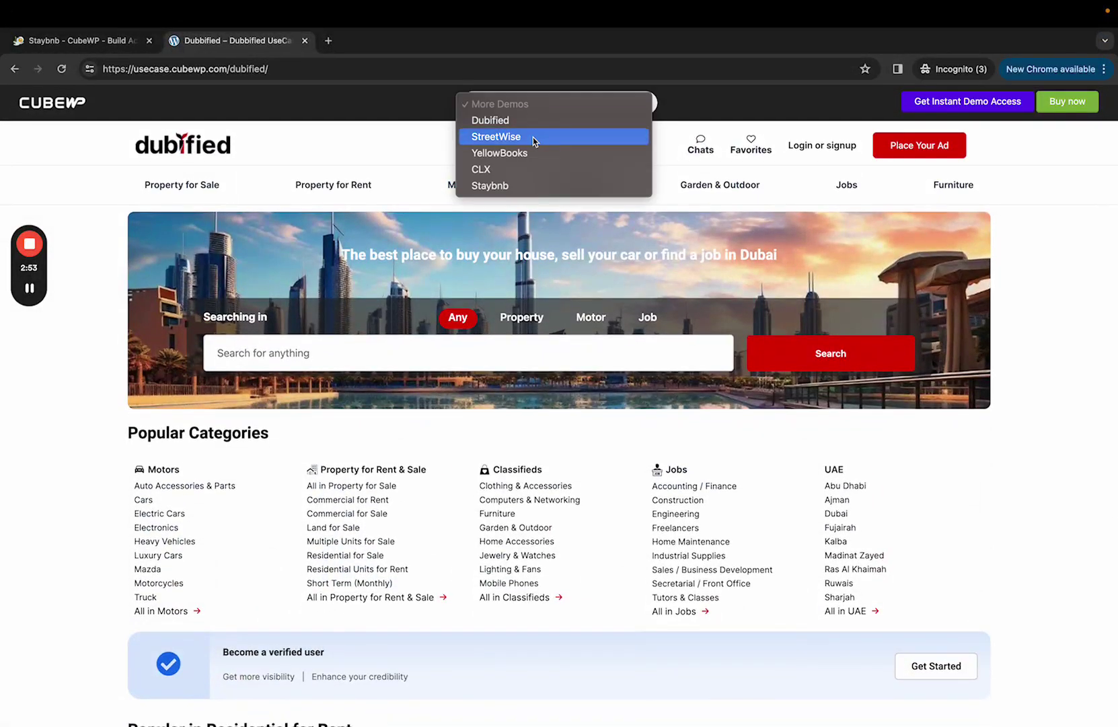
pyautogui.click(532, 137)
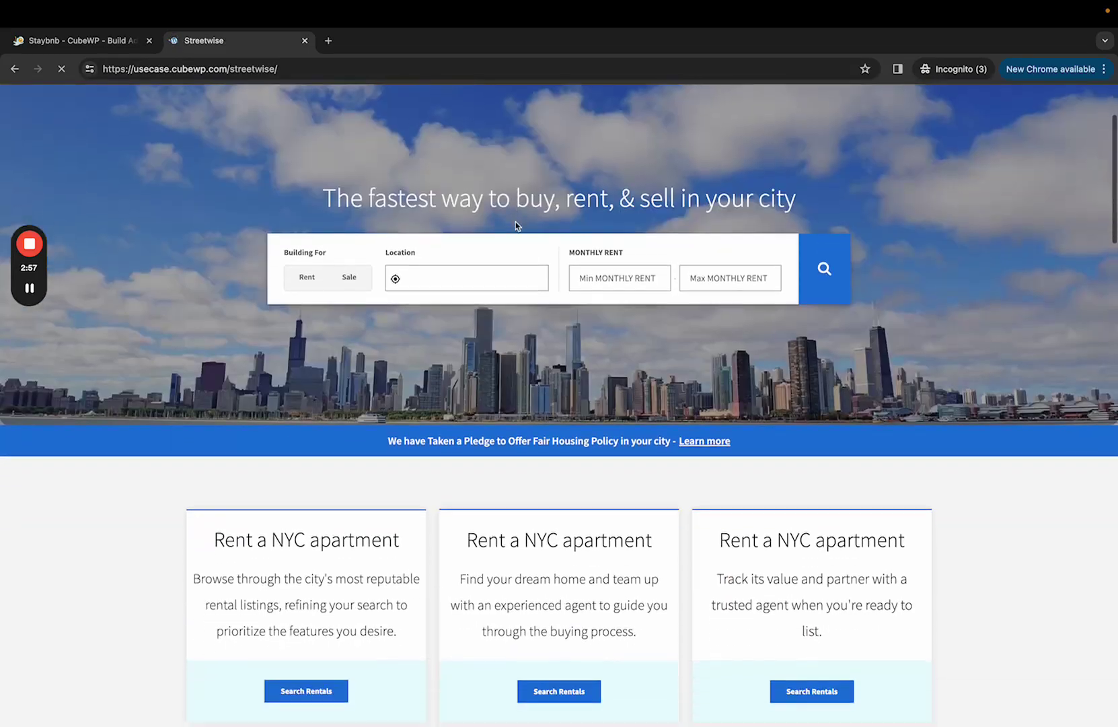
pyautogui.scroll(-2, 516, 225)
pyautogui.scroll(-3, 516, 225)
pyautogui.scroll(-5, 515, 225)
pyautogui.scroll(-5, 515, 225)
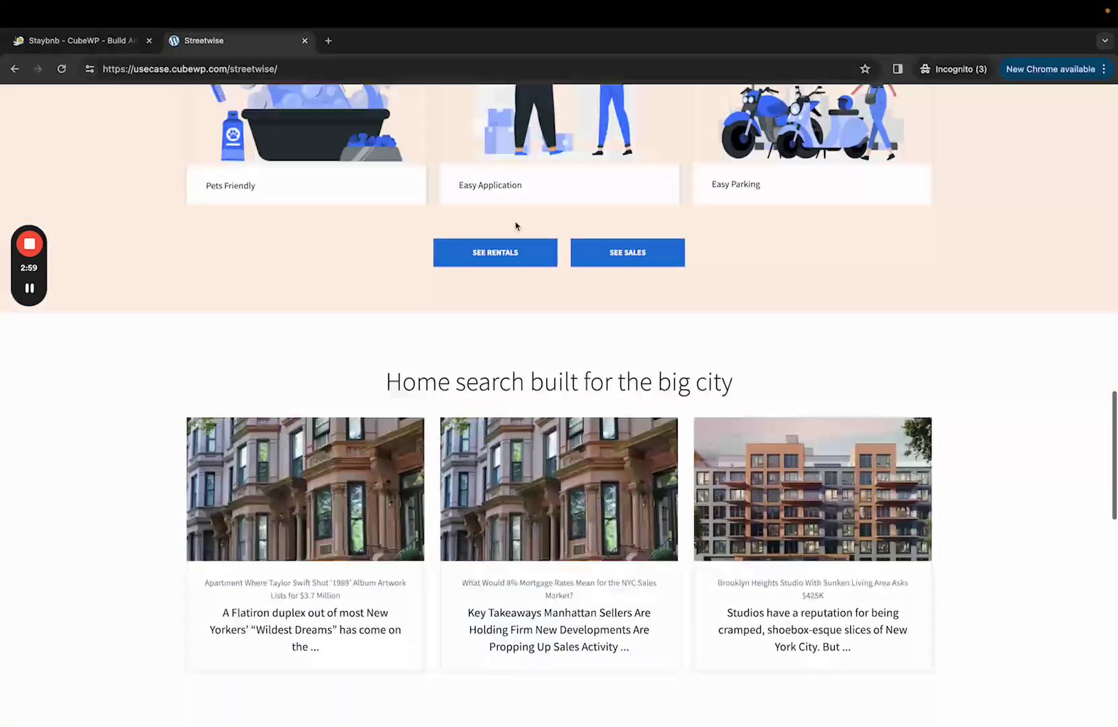
pyautogui.scroll(15, 516, 225)
pyautogui.click(530, 105)
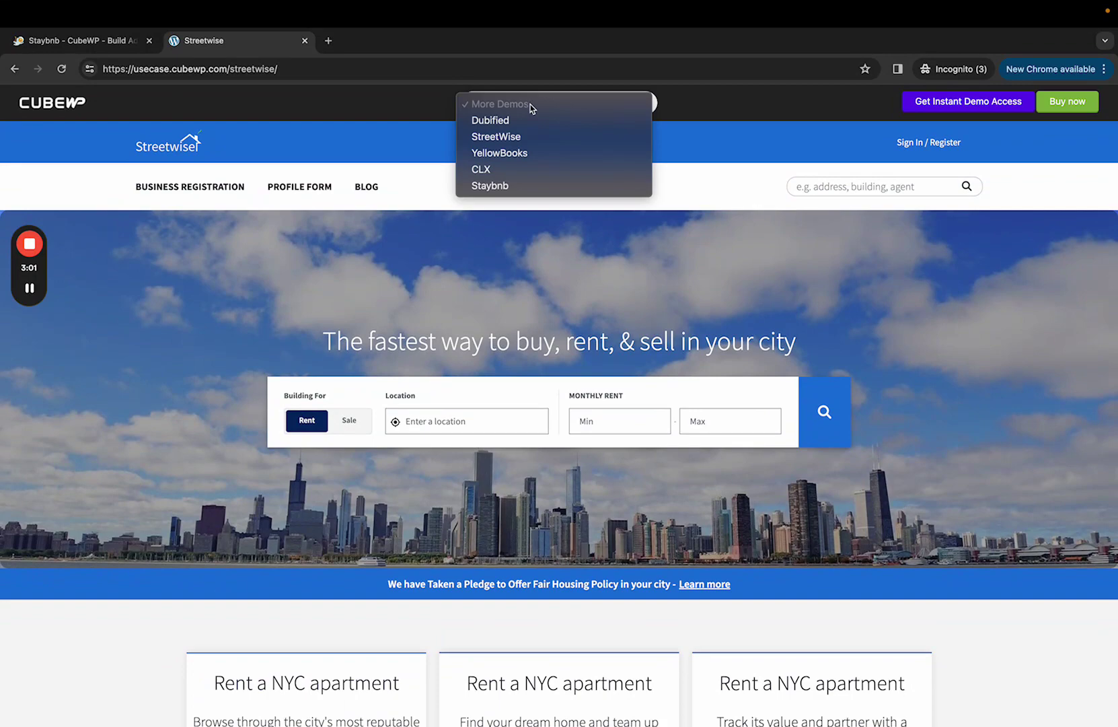
pyautogui.click(530, 155)
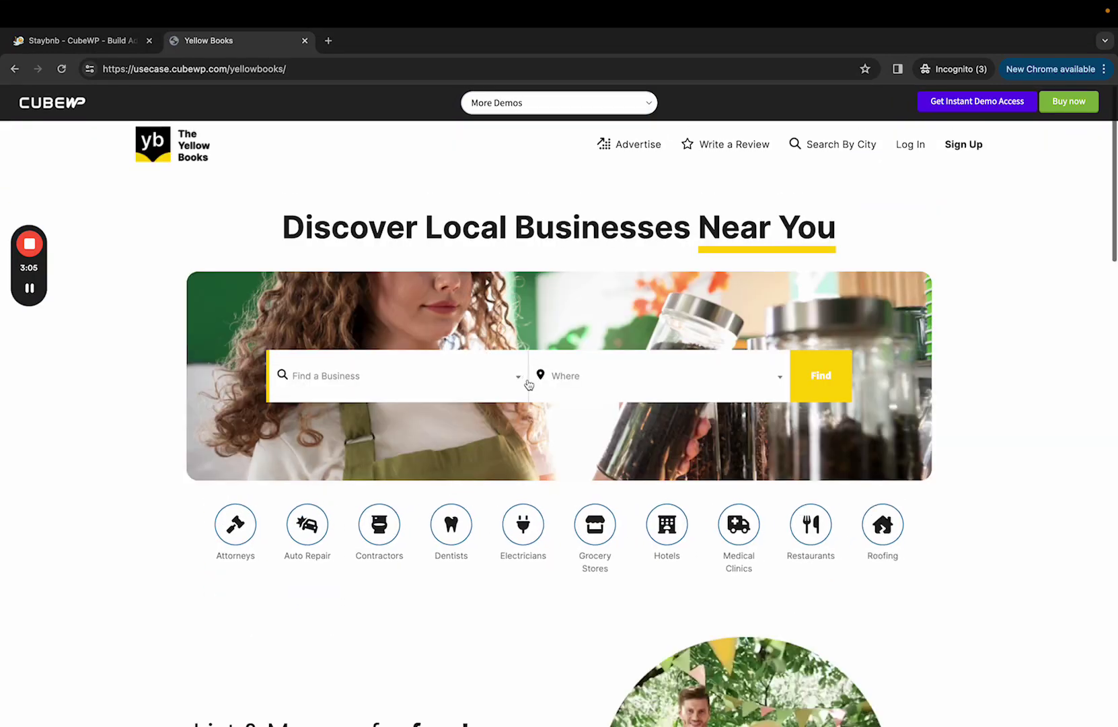
pyautogui.scroll(-5, 527, 383)
pyautogui.scroll(5, 528, 383)
pyautogui.click(536, 105)
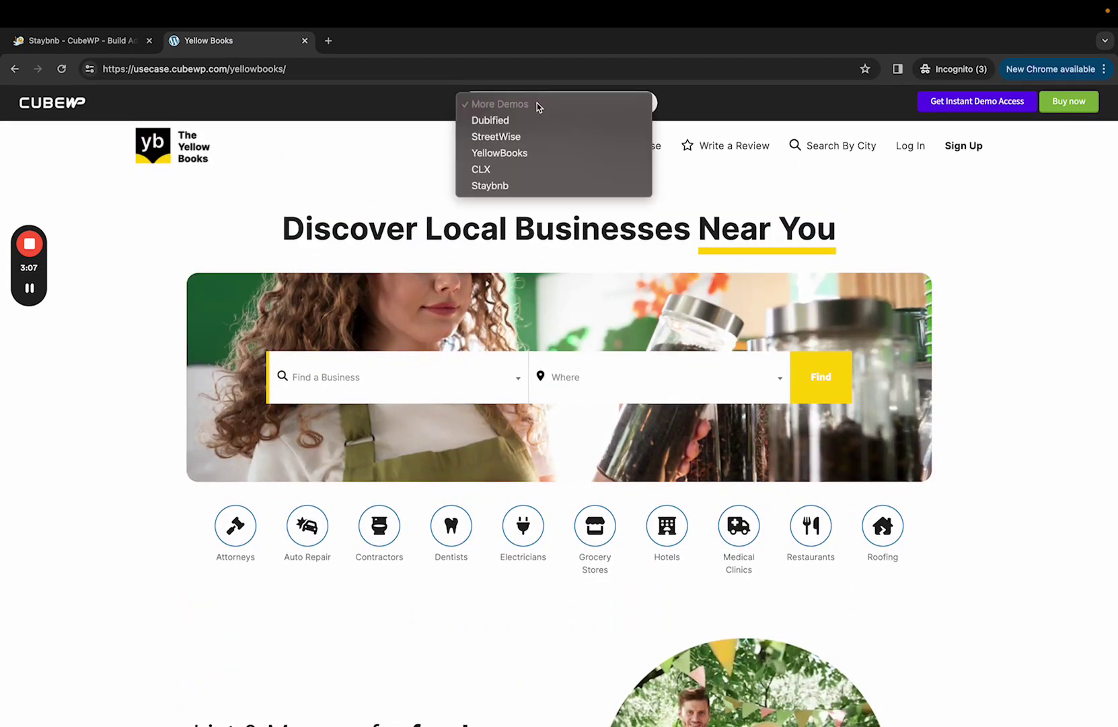
pyautogui.click(529, 170)
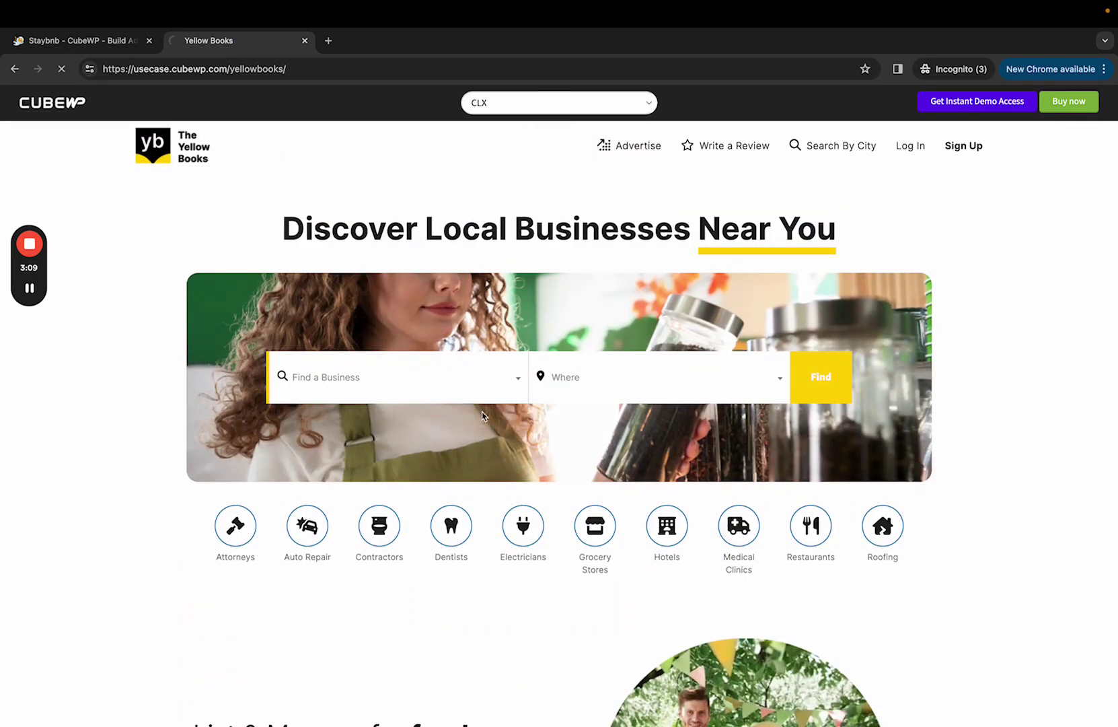
pyautogui.scroll(-1, 482, 416)
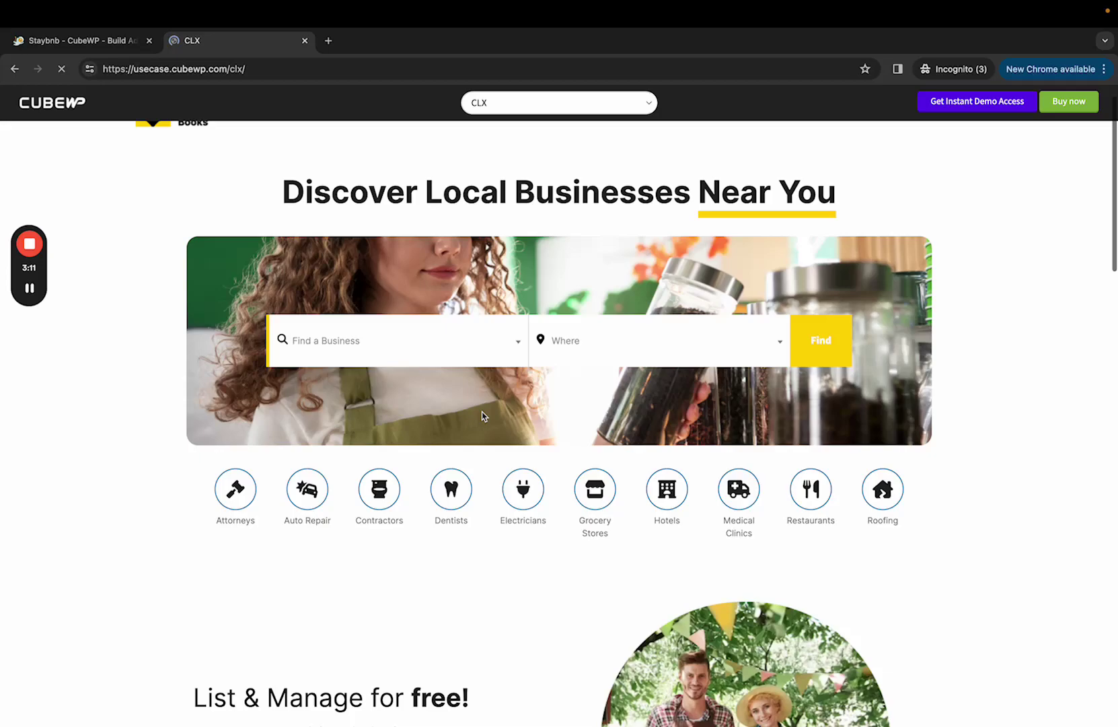
pyautogui.scroll(-2, 482, 416)
pyautogui.scroll(-4, 483, 416)
pyautogui.scroll(-4, 482, 416)
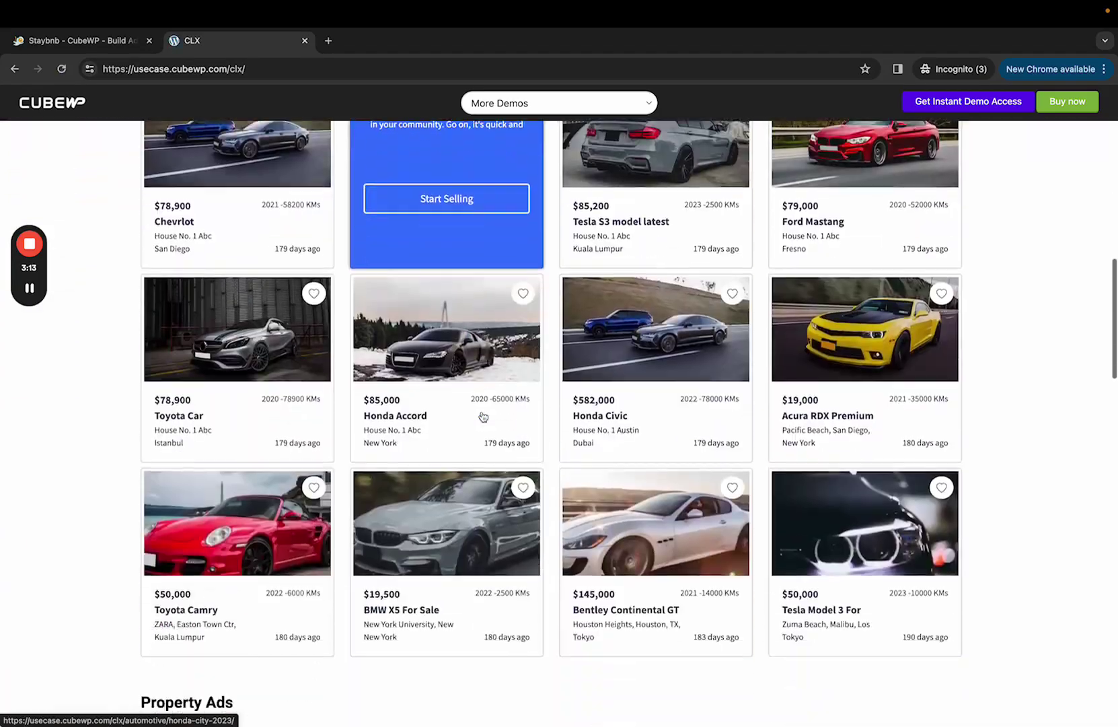
pyautogui.scroll(-10, 482, 417)
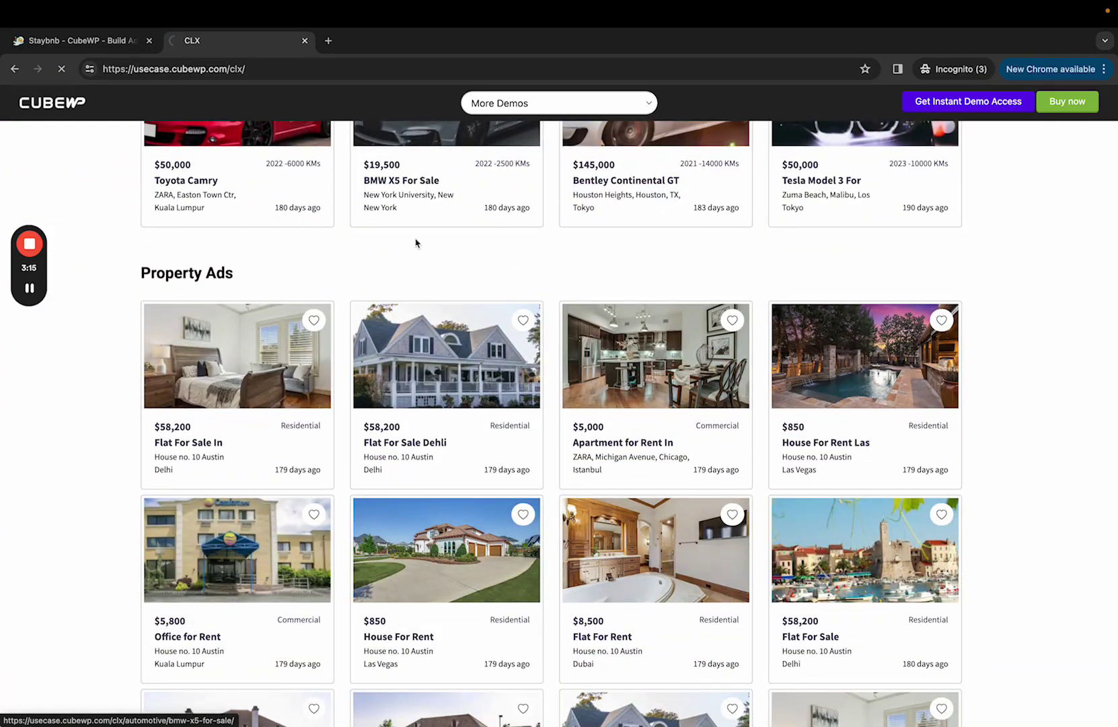
pyautogui.click(415, 241)
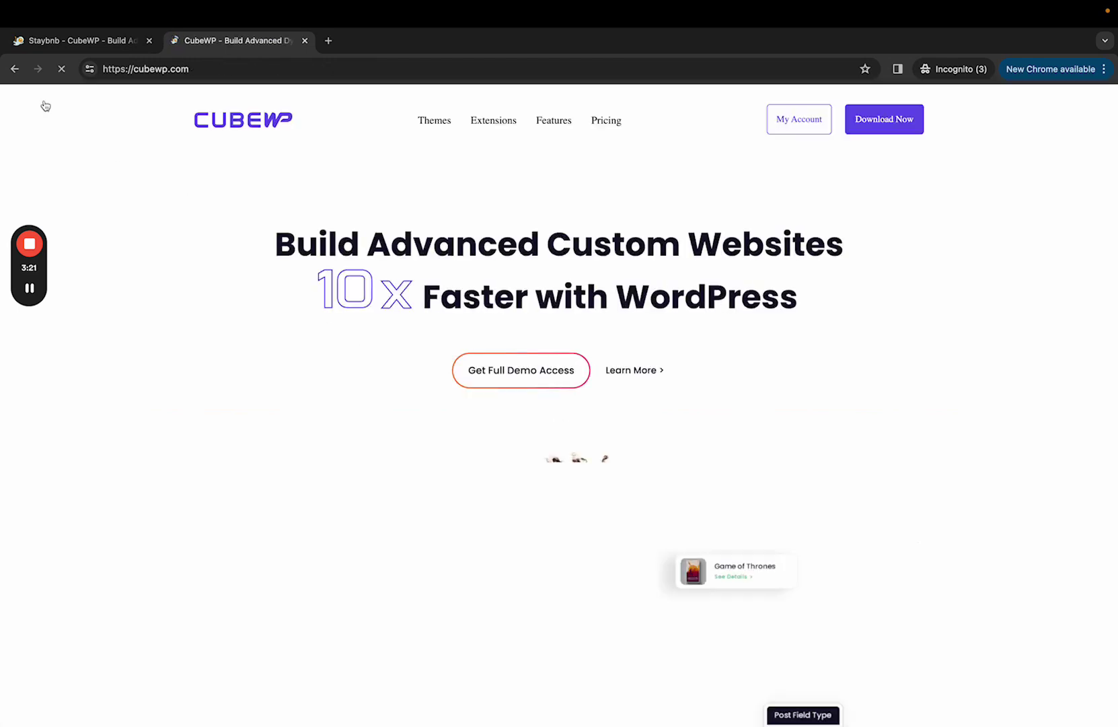
# Open Staybnb from the CubeWP themes store and start the $19 All Access purchase.
pyautogui.click(428, 130)
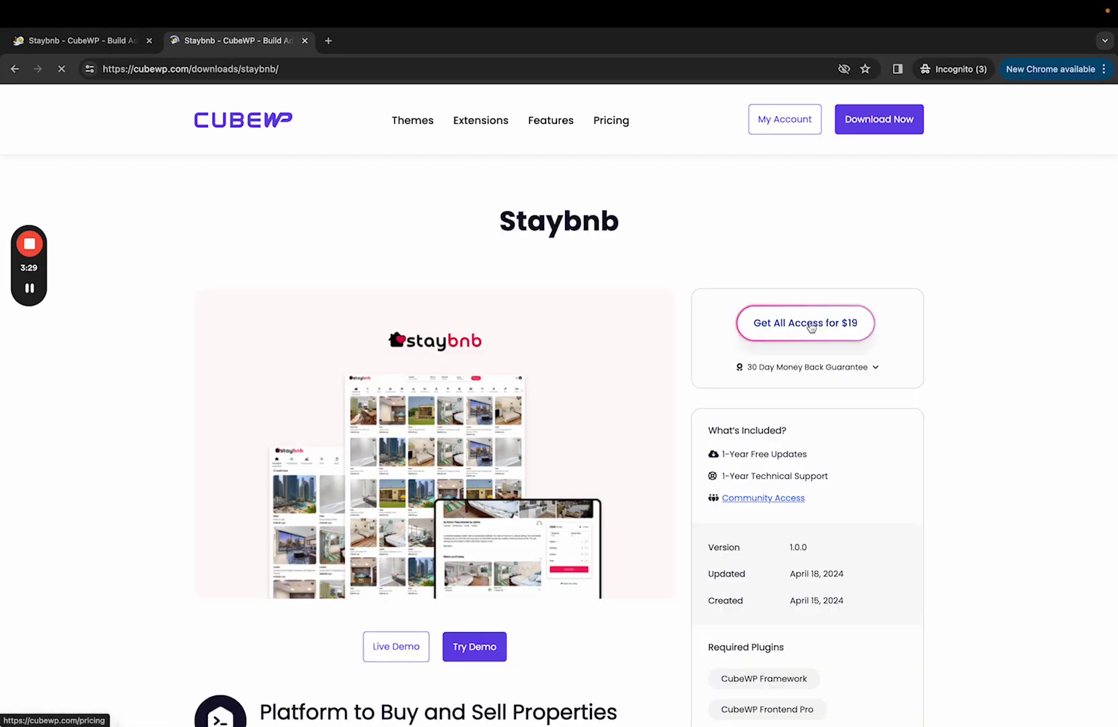
pyautogui.scroll(-1, 811, 327)
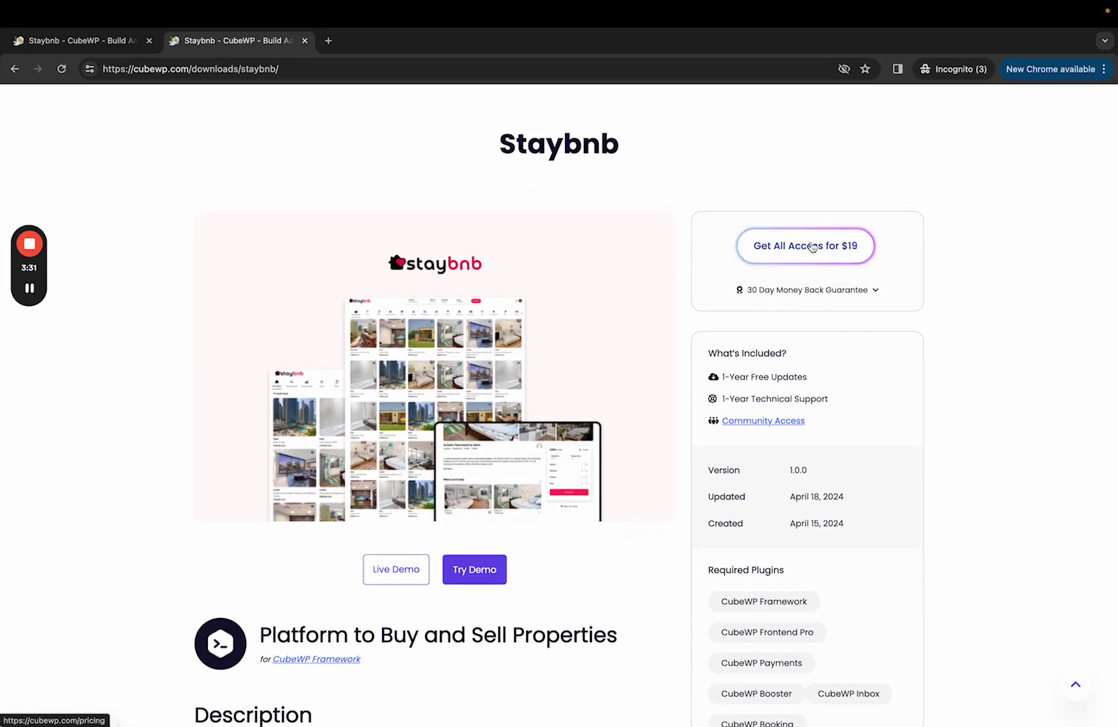
pyautogui.click(846, 248)
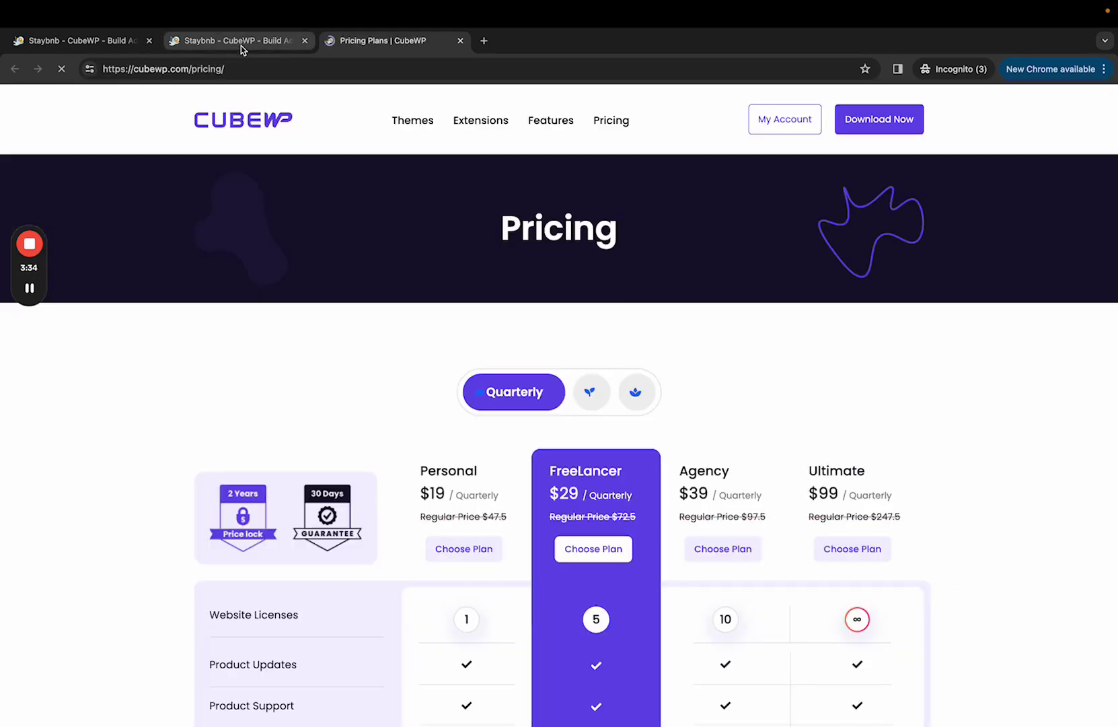
# Compare yearly, lifetime and quarterly plan prices, lowering Ultimate licences to 25.
pyautogui.click(241, 46)
pyautogui.click(343, 48)
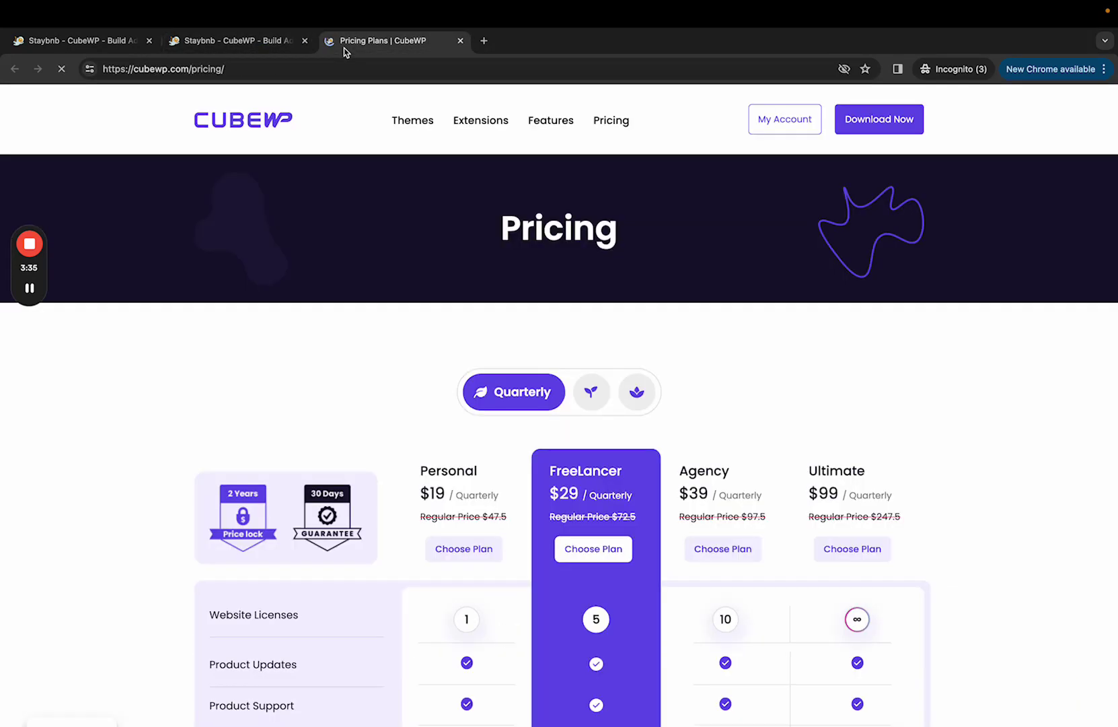
pyautogui.scroll(-2, 477, 371)
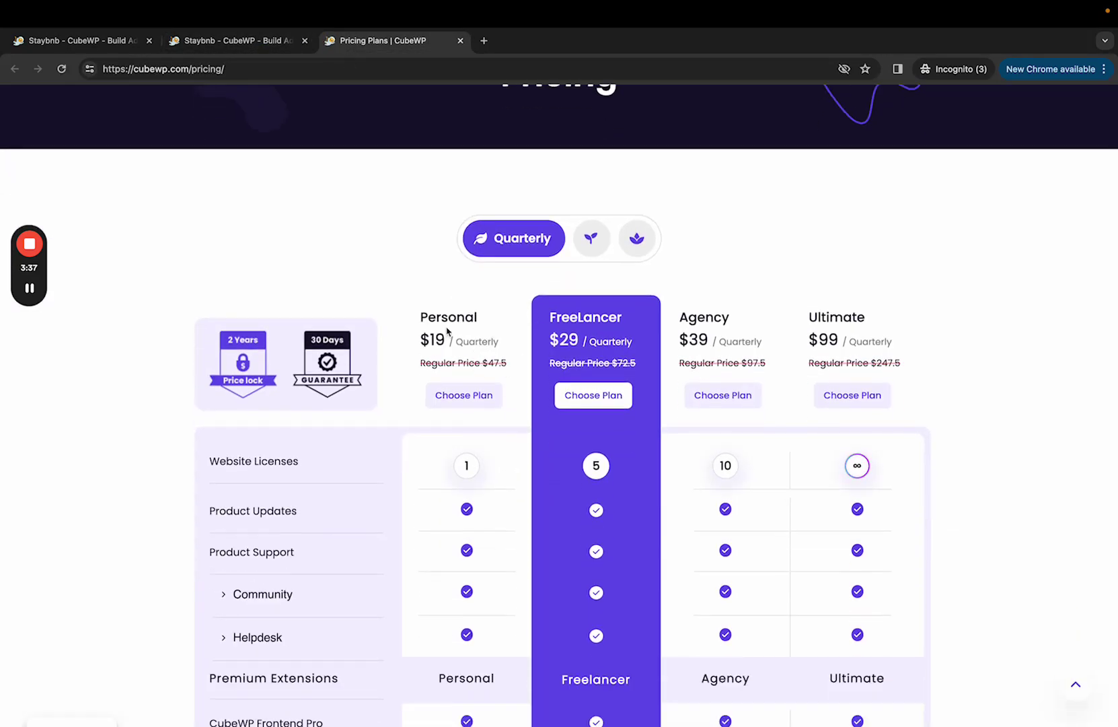
pyautogui.click(588, 256)
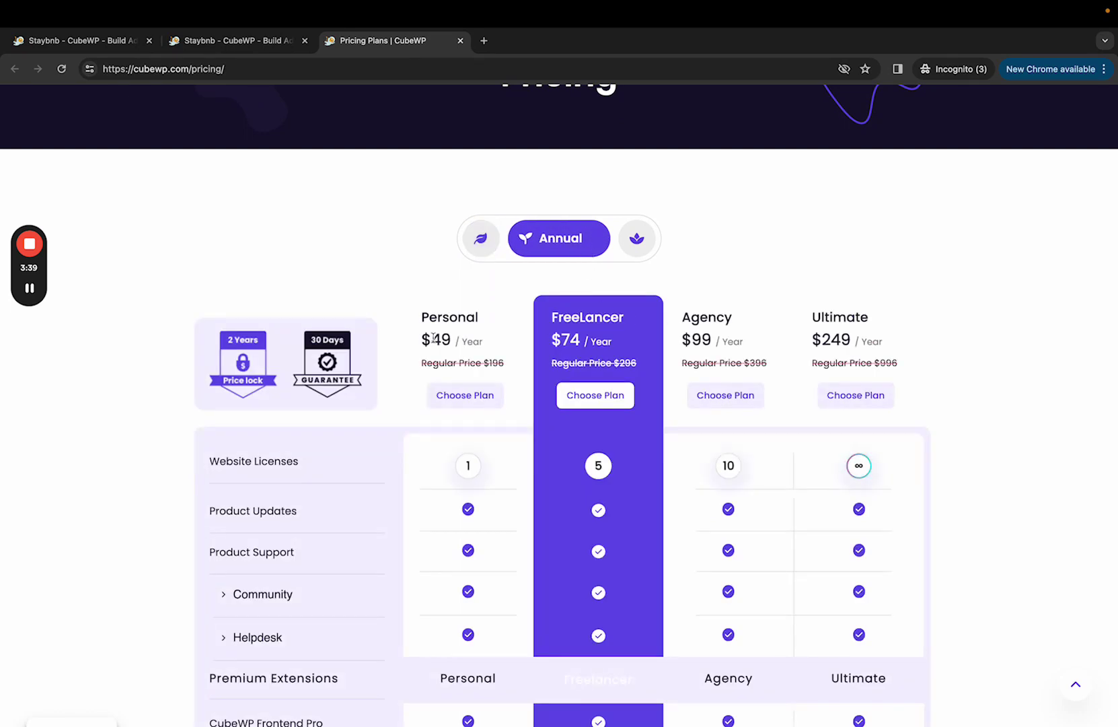
pyautogui.click(637, 239)
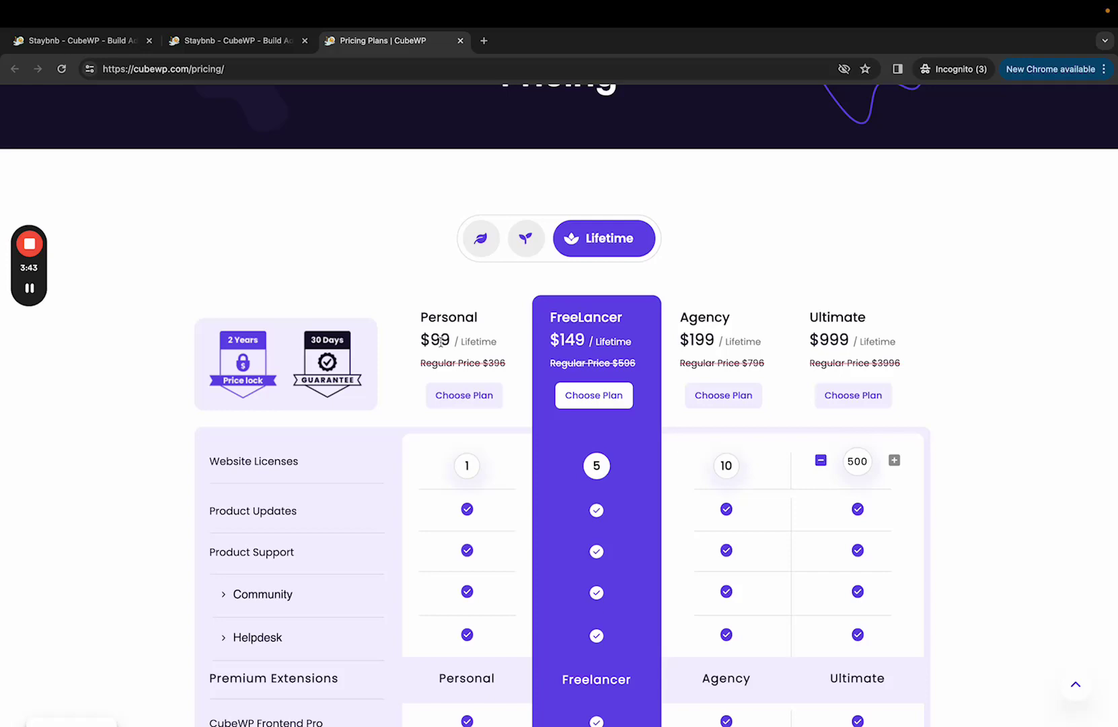
pyautogui.tripleClick(442, 339)
pyautogui.scroll(-2, 443, 339)
pyautogui.scroll(3, 552, 325)
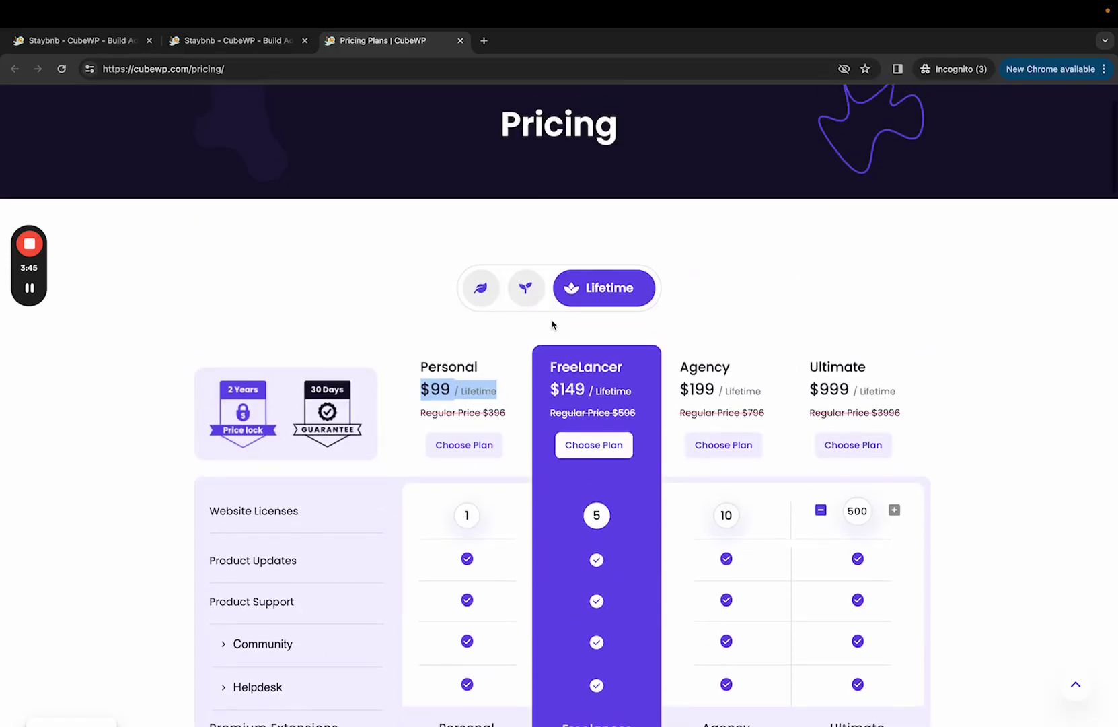
pyautogui.click(485, 297)
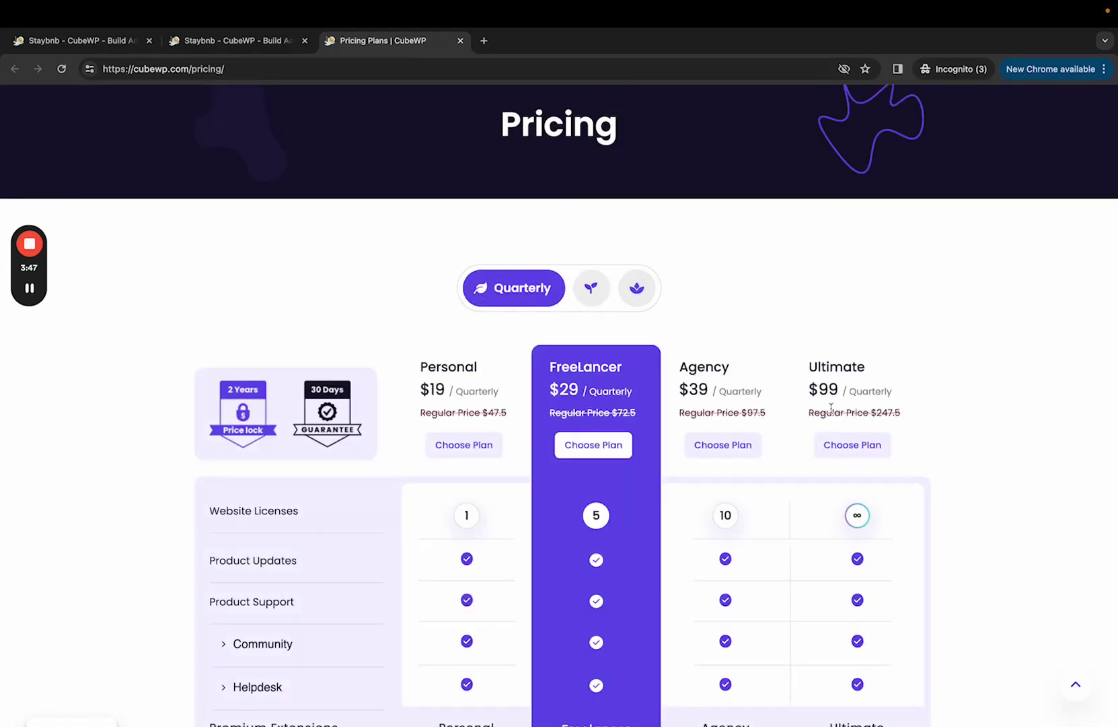
pyautogui.scroll(-1, 831, 466)
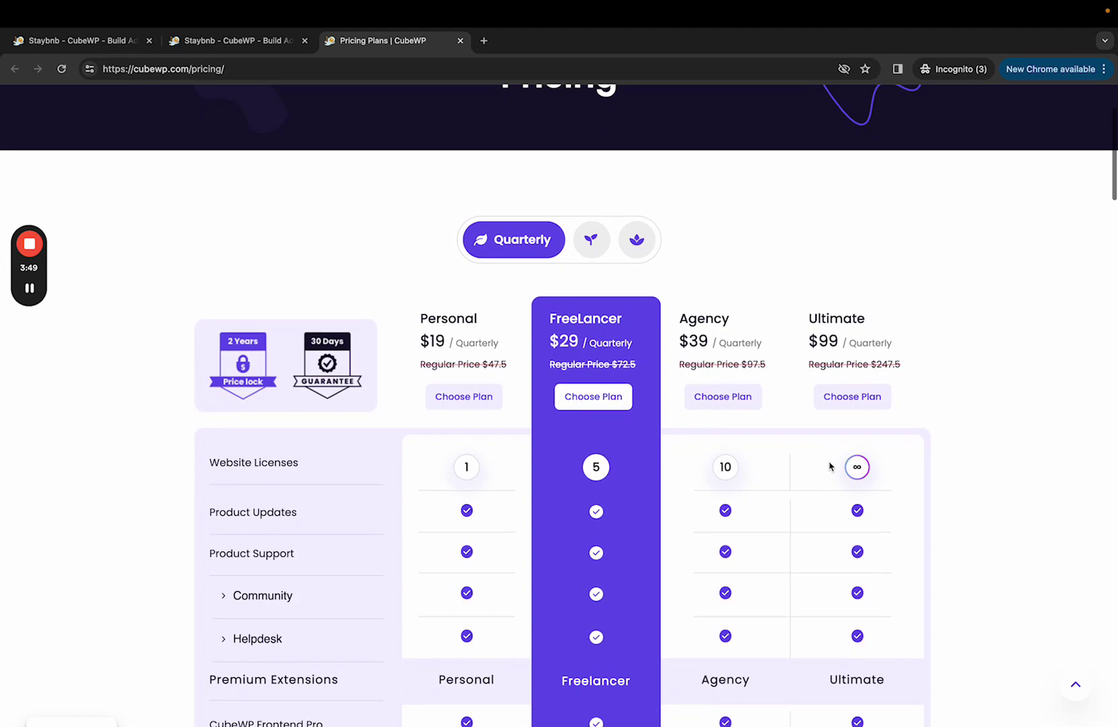
pyautogui.click(635, 256)
pyautogui.scroll(-1, 847, 327)
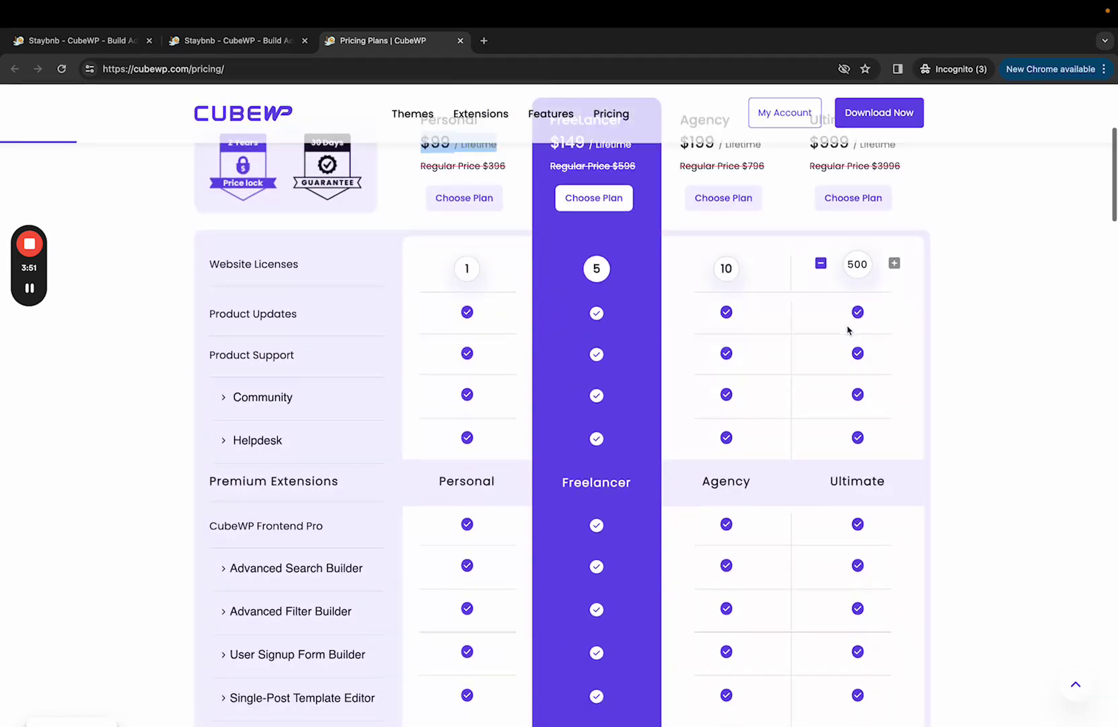
pyautogui.scroll(2, 846, 326)
pyautogui.scroll(1, 915, 490)
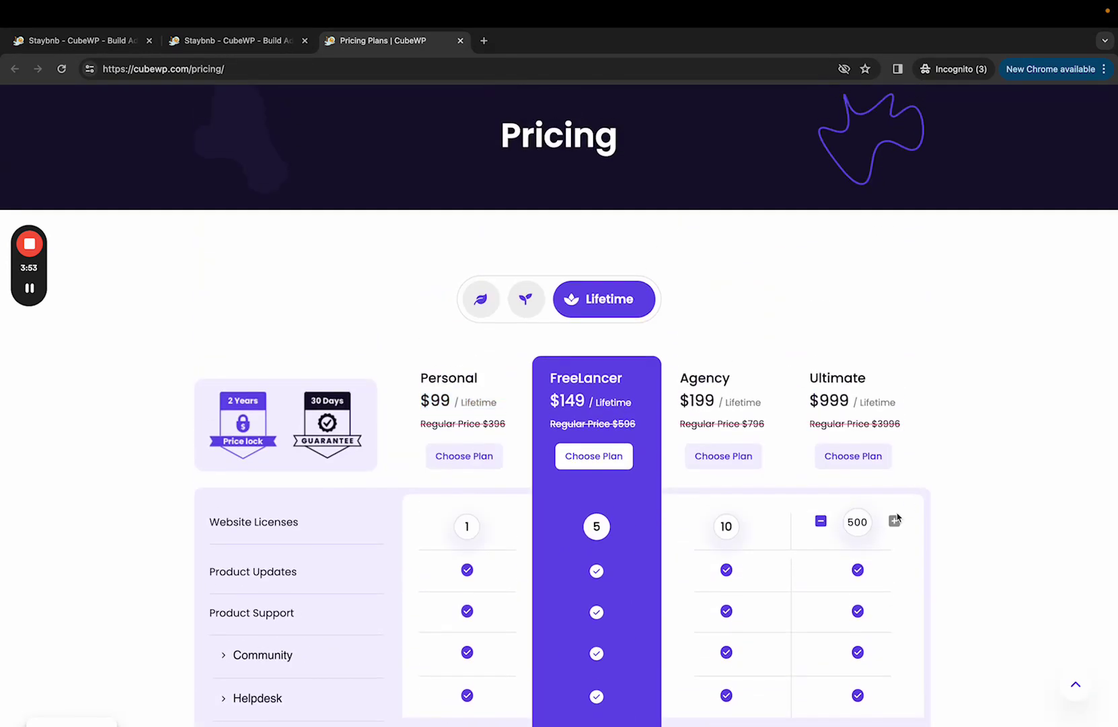
pyautogui.doubleClick(824, 523)
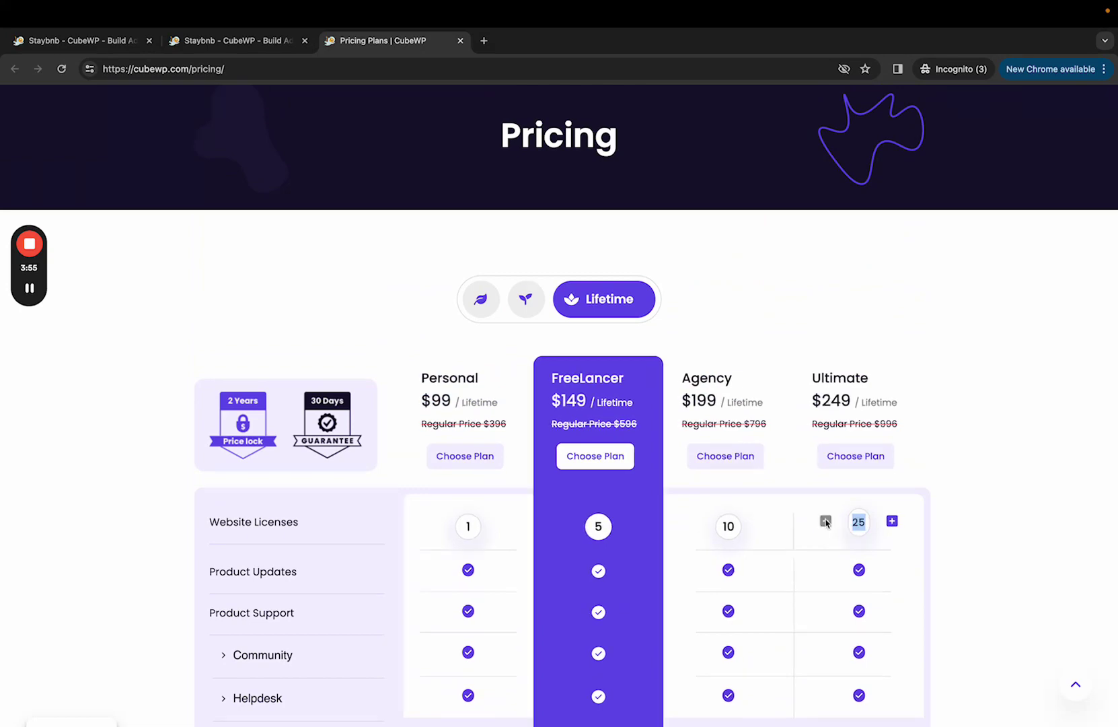
pyautogui.scroll(-1, 826, 525)
pyautogui.scroll(-2, 590, 363)
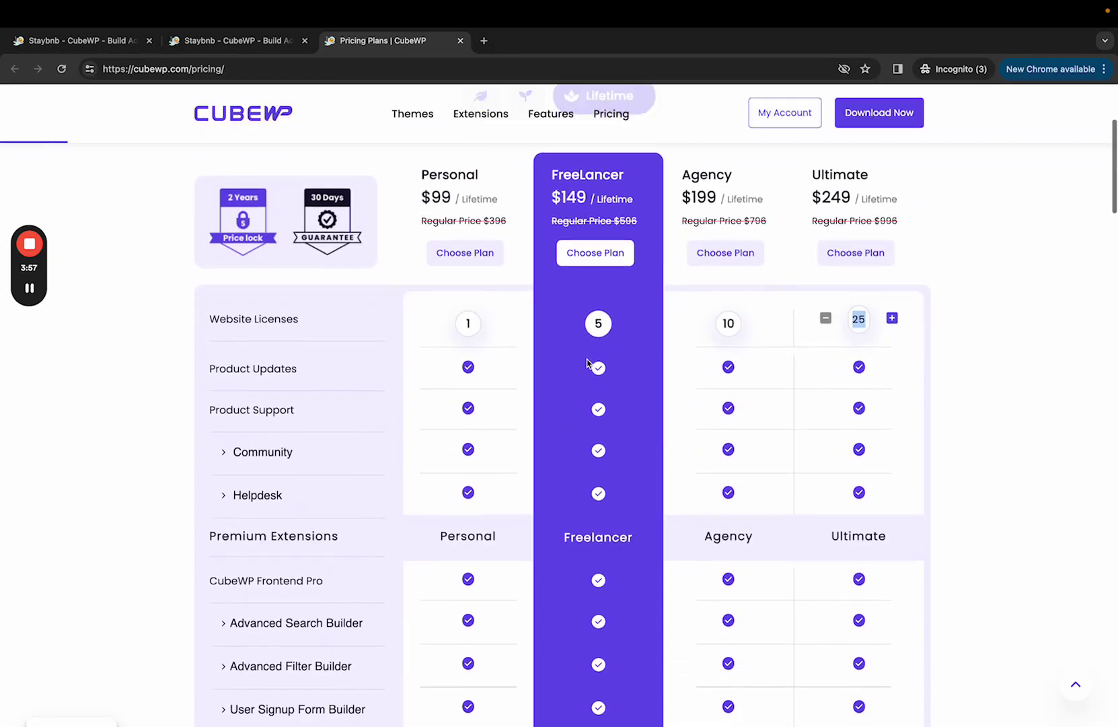
pyautogui.scroll(4, 524, 323)
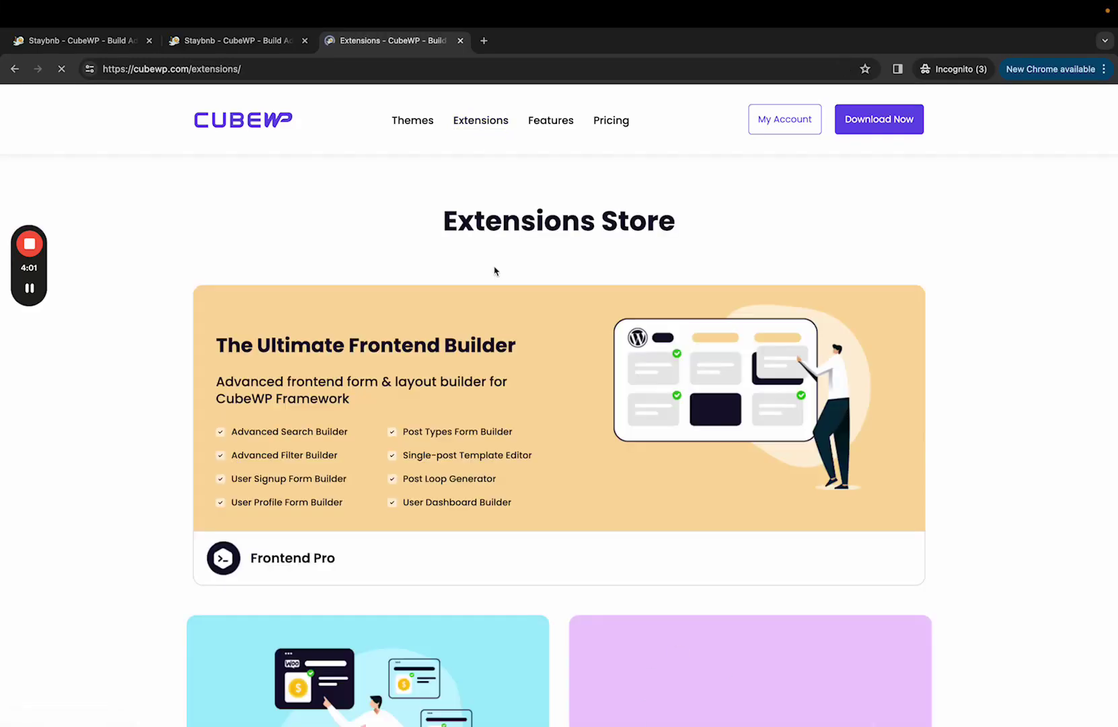
pyautogui.scroll(-2, 492, 373)
pyautogui.scroll(-3, 491, 372)
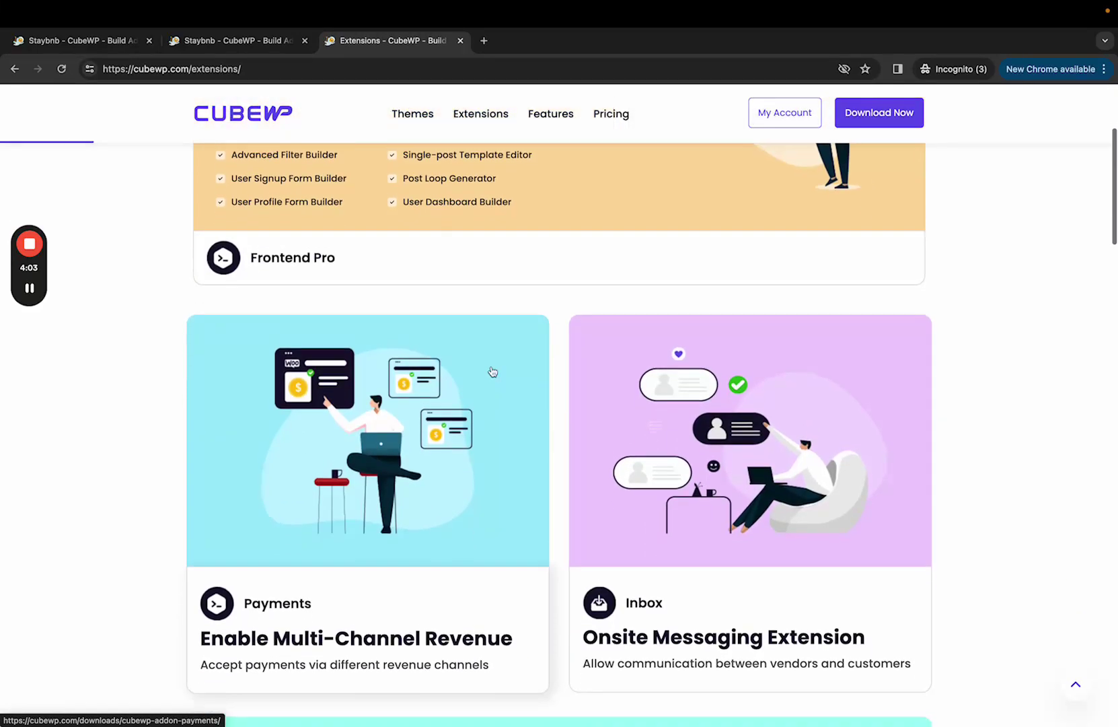
pyautogui.scroll(-4, 491, 372)
pyautogui.scroll(-3, 491, 372)
pyautogui.scroll(-4, 491, 372)
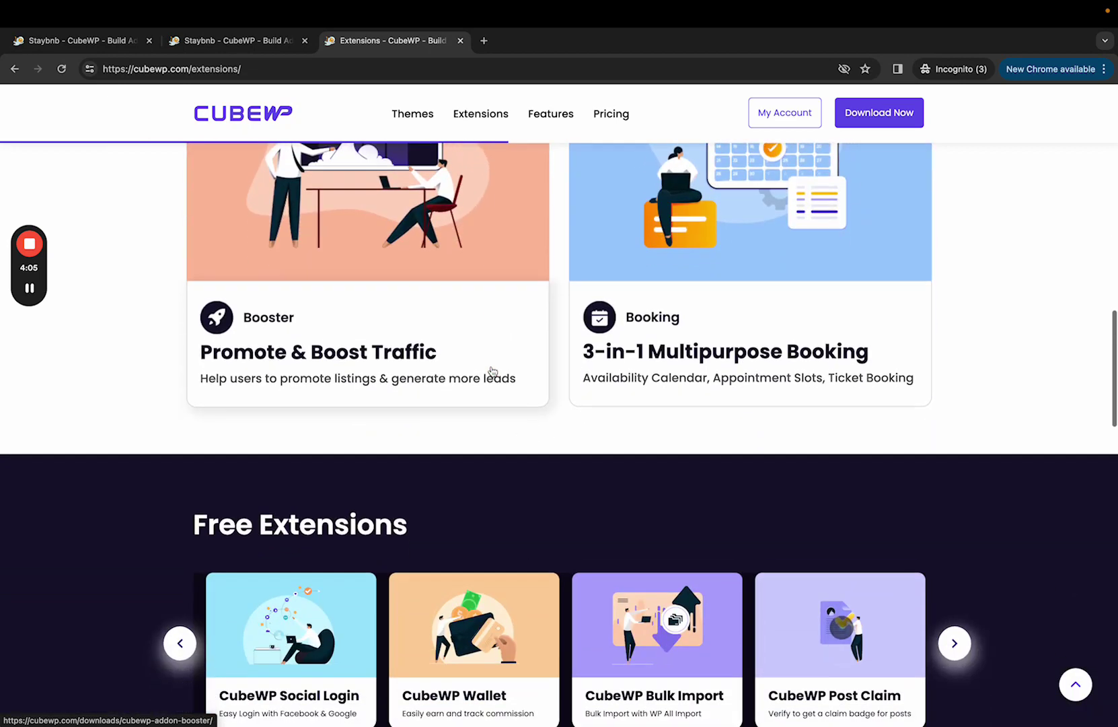
pyautogui.scroll(-2, 492, 372)
pyautogui.scroll(-1, 492, 372)
pyautogui.scroll(1, 492, 371)
pyautogui.scroll(2, 492, 370)
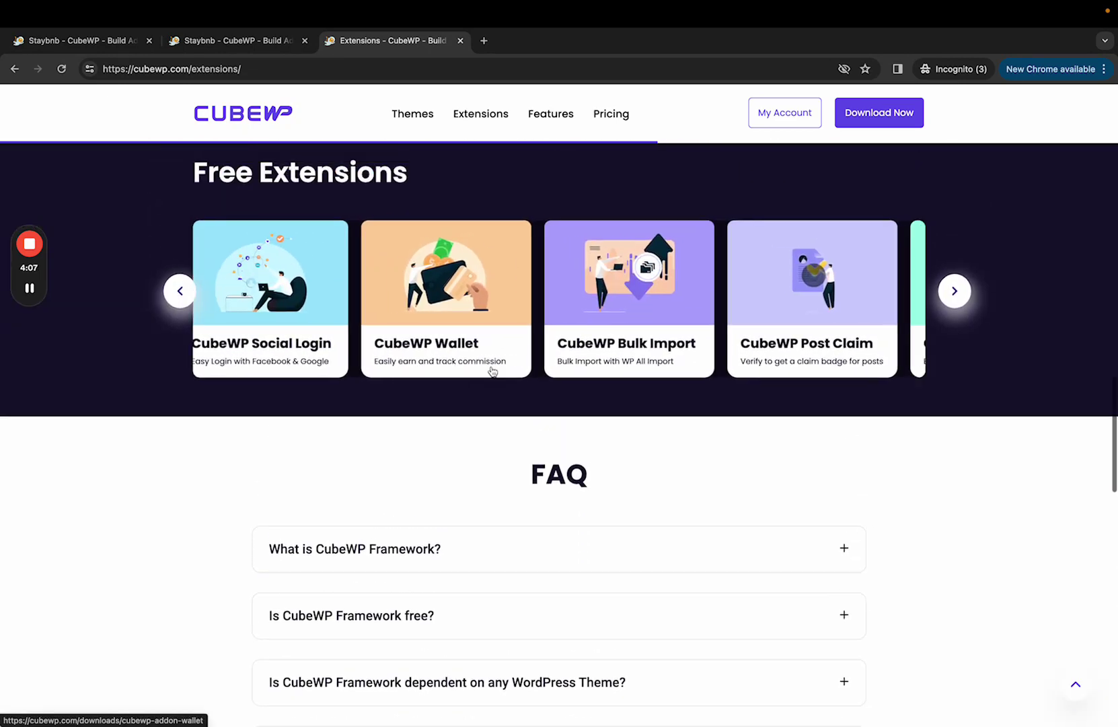
# Open the CubeWP framework's Download Now link in a new tab.
pyautogui.rightClick(879, 108)
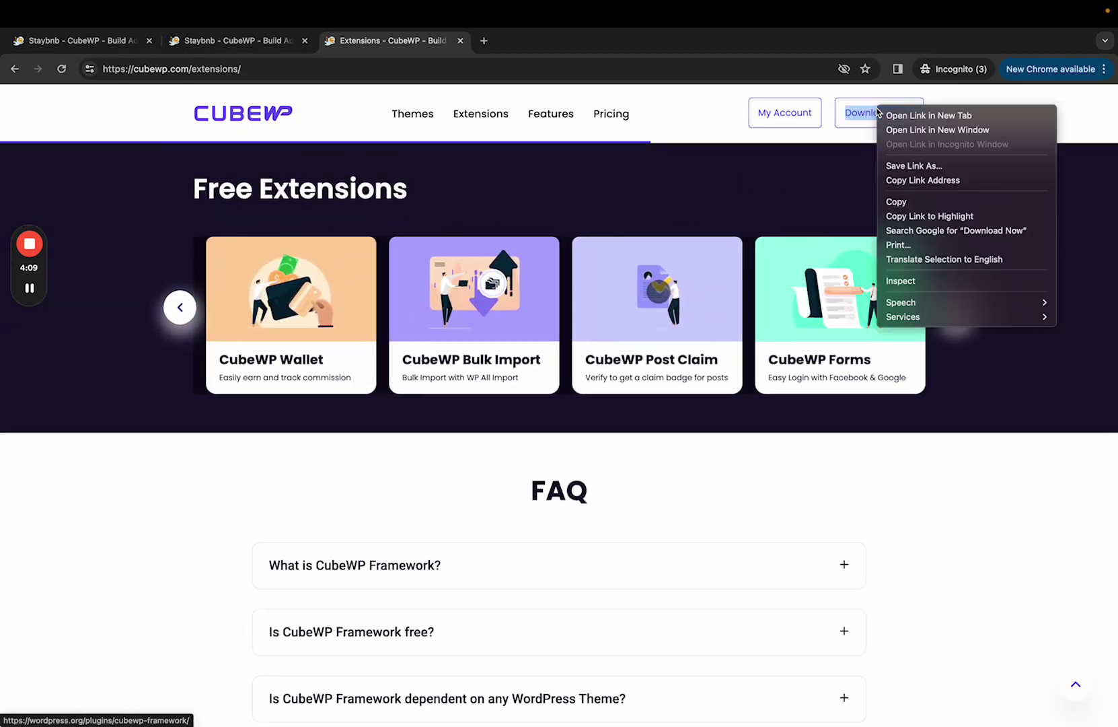
pyautogui.click(929, 116)
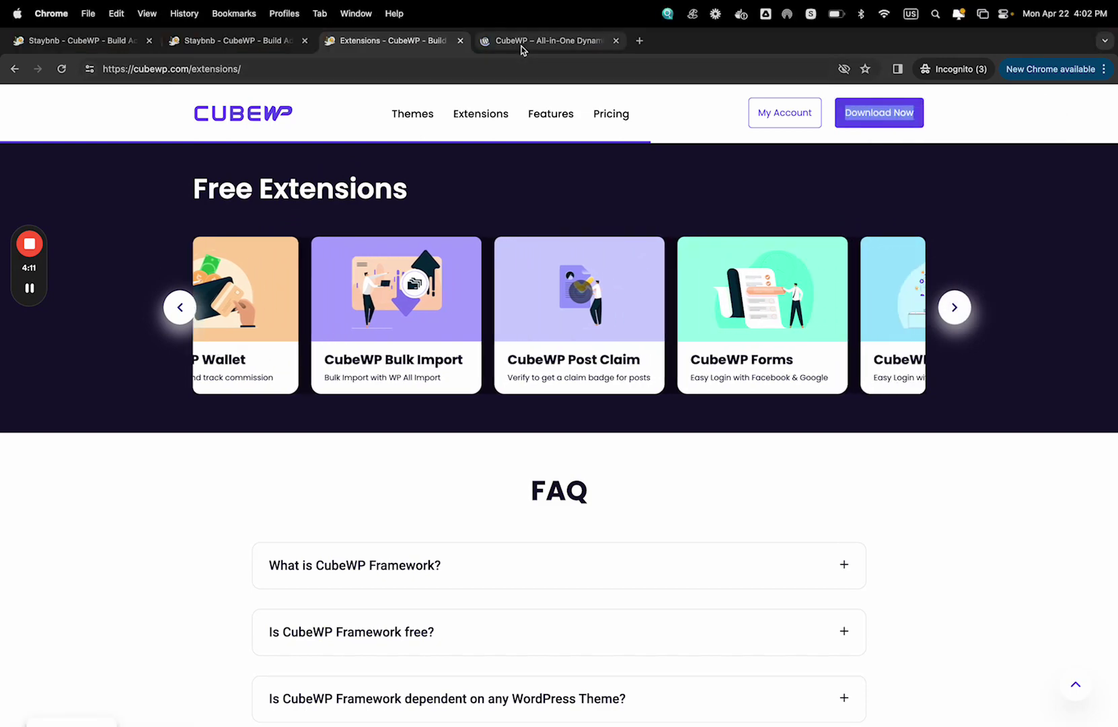
# Review the Framework plugin page, then open the CubeWP Forms card in a new tab.
pyautogui.click(524, 41)
pyautogui.scroll(-2, 441, 526)
pyautogui.scroll(-1, 442, 524)
pyautogui.scroll(-1, 442, 523)
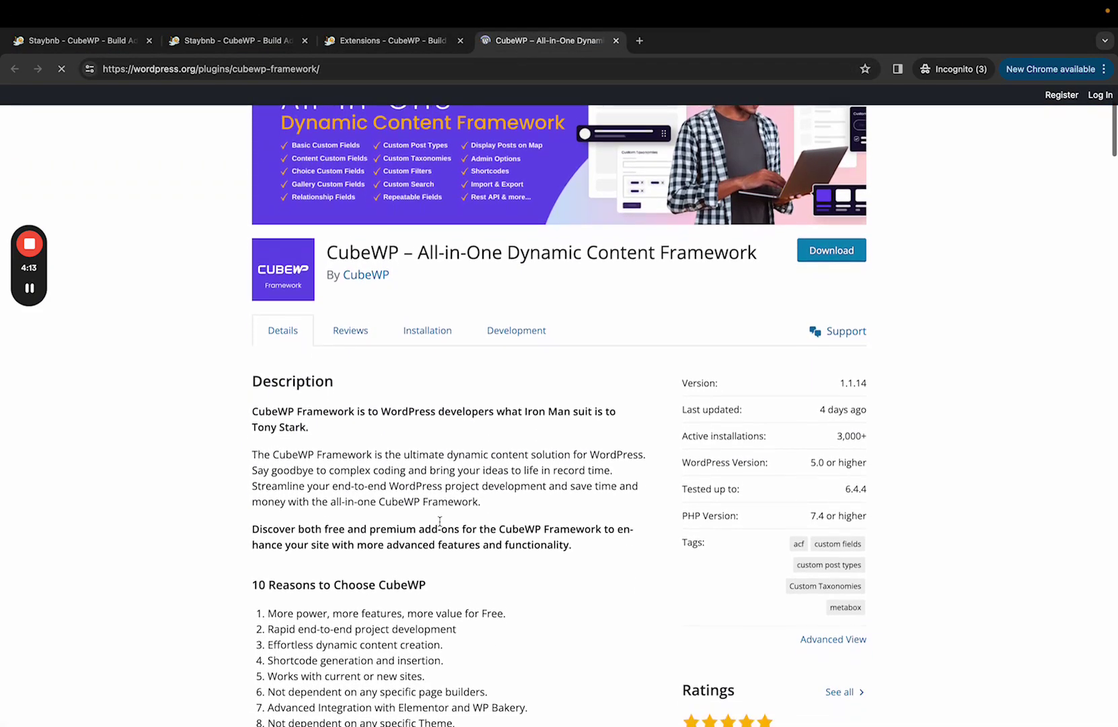
pyautogui.scroll(-2, 440, 522)
pyautogui.scroll(-1, 441, 522)
pyautogui.scroll(-2, 441, 522)
pyautogui.scroll(-3, 441, 524)
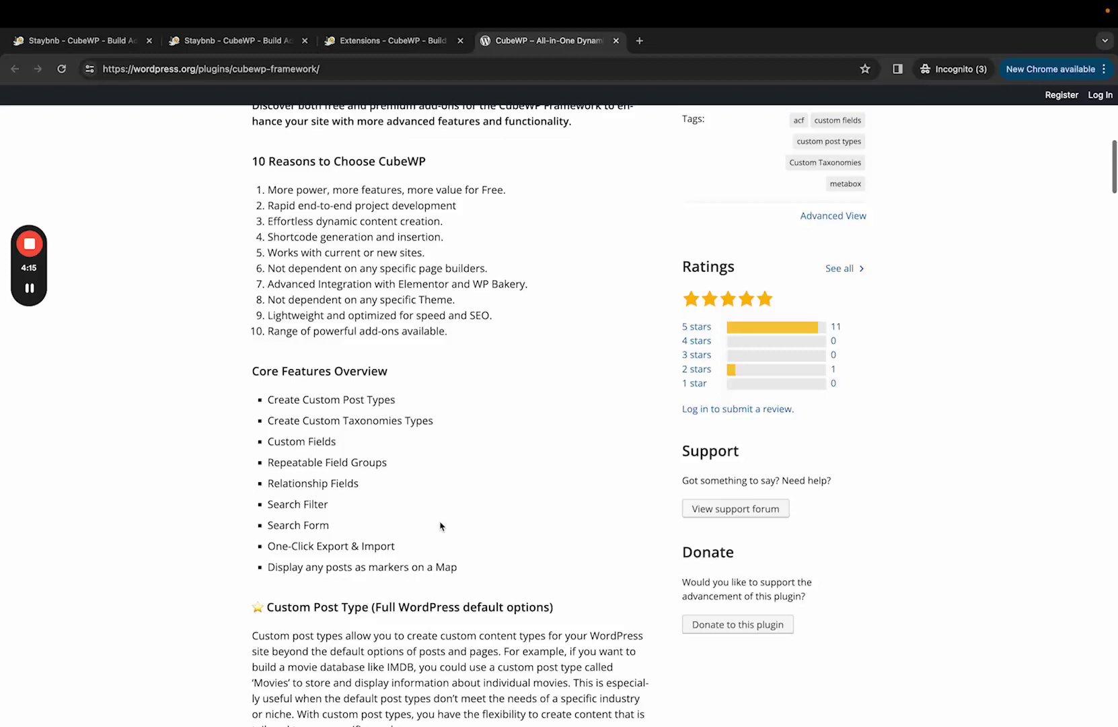
pyautogui.scroll(-4, 442, 524)
pyautogui.scroll(-1, 441, 526)
pyautogui.scroll(-3, 441, 525)
pyautogui.scroll(-1, 441, 525)
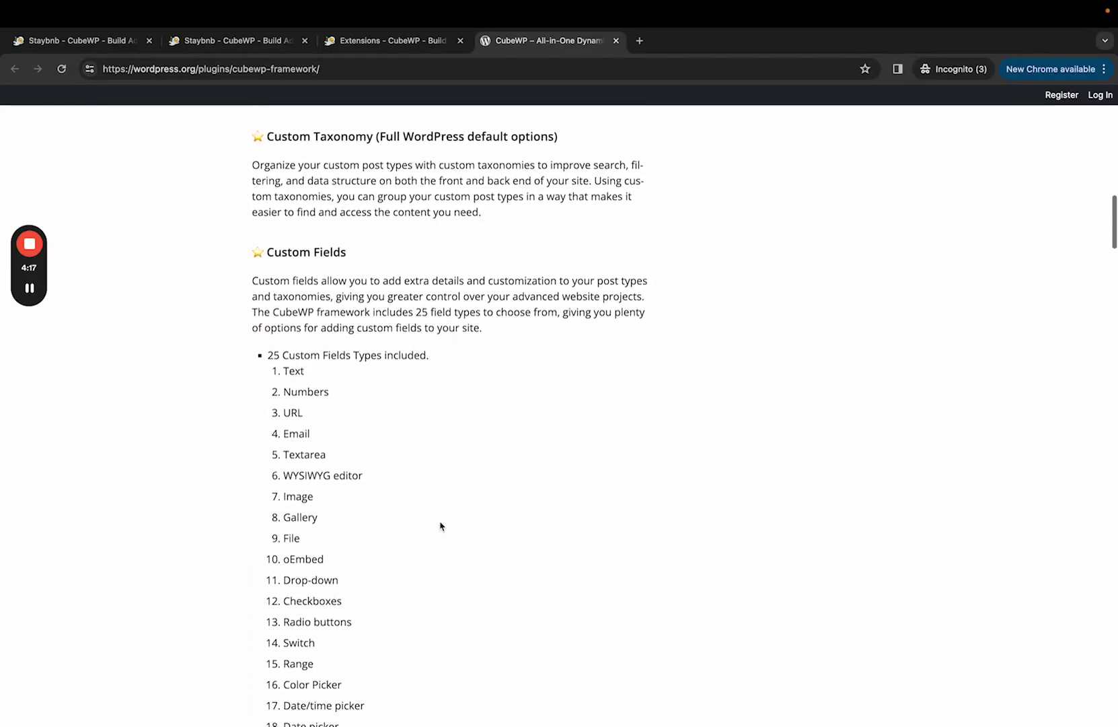
pyautogui.scroll(-4, 440, 525)
pyautogui.scroll(-1, 441, 525)
pyautogui.scroll(-1, 440, 524)
pyautogui.scroll(-2, 440, 523)
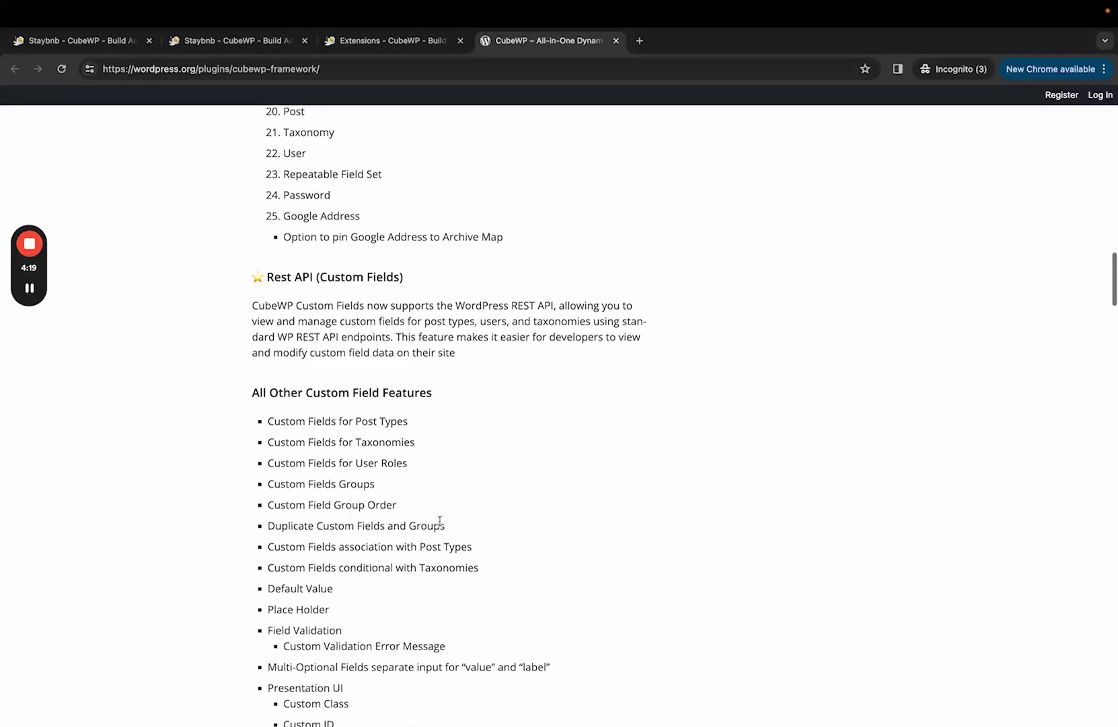
pyautogui.scroll(-1, 439, 521)
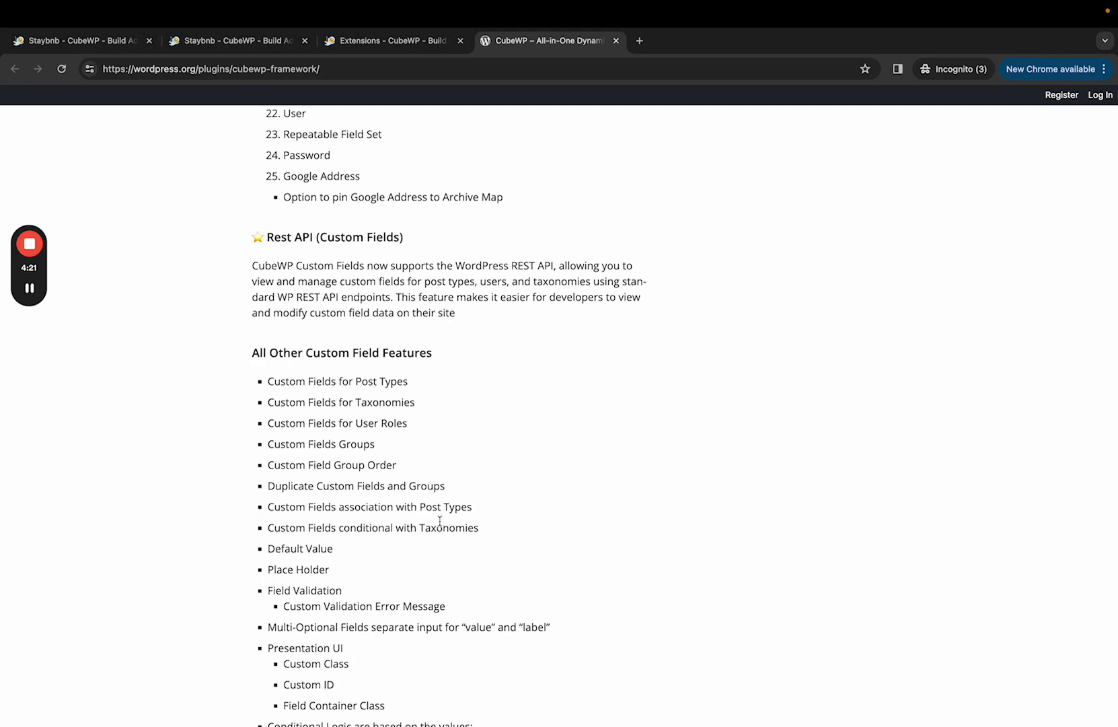
pyautogui.scroll(-3, 439, 521)
pyautogui.scroll(-3, 440, 519)
pyautogui.scroll(-1, 440, 519)
pyautogui.scroll(-2, 440, 524)
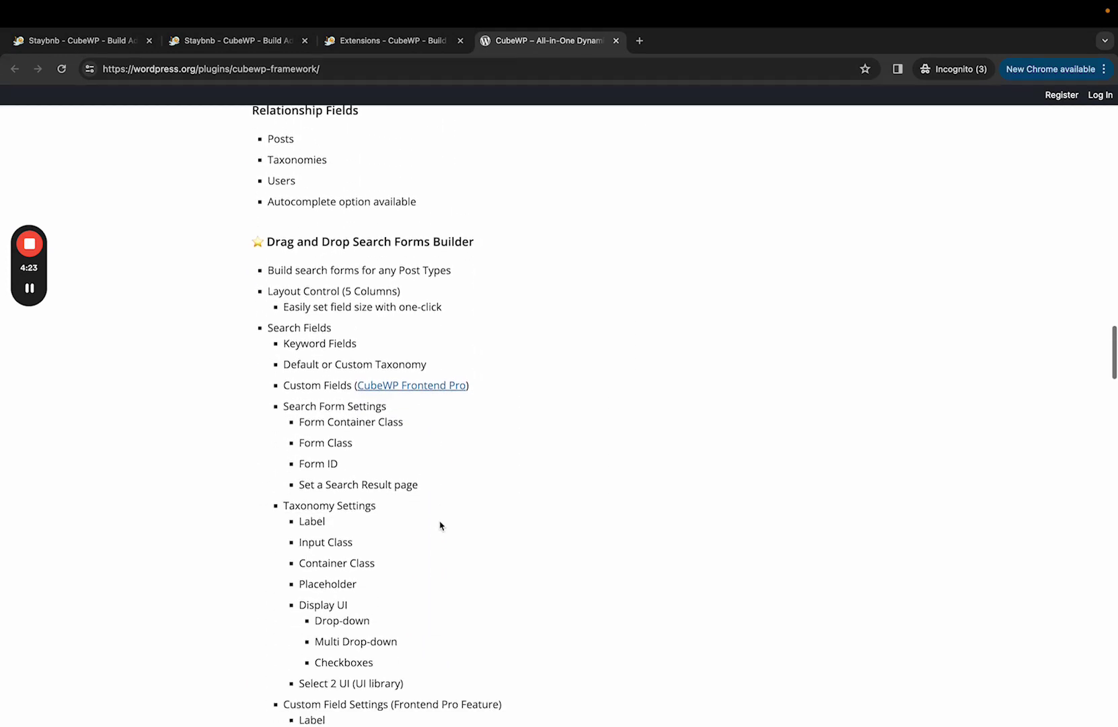
pyautogui.scroll(-4, 402, 388)
pyautogui.scroll(-2, 402, 387)
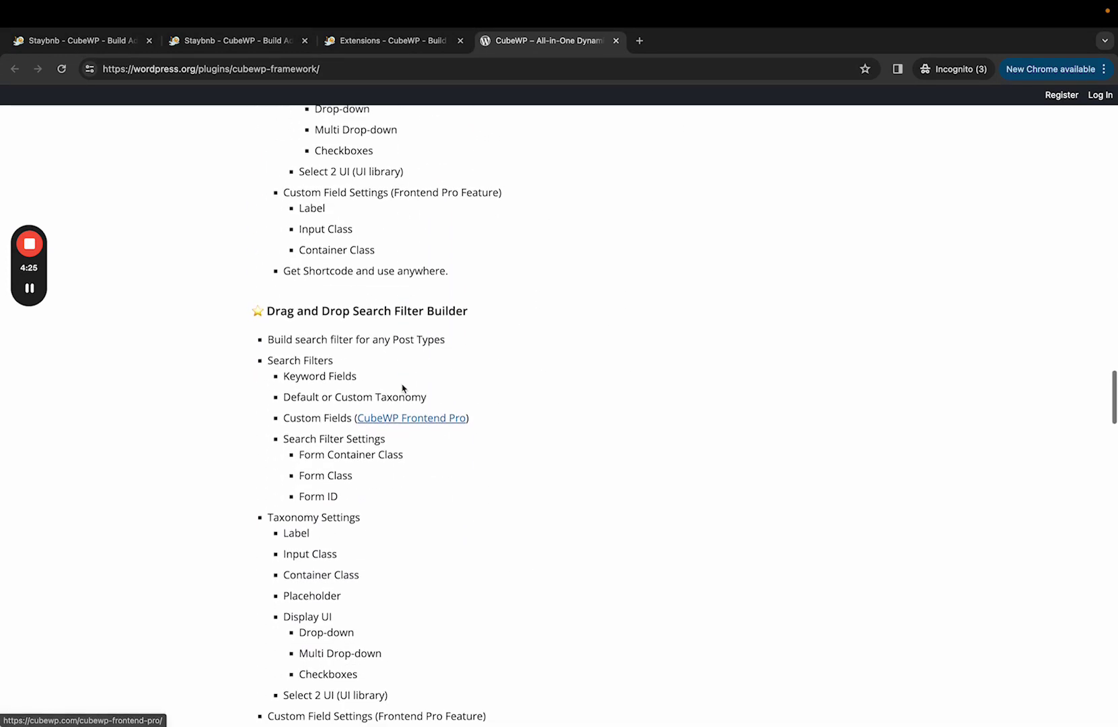
pyautogui.scroll(2, 403, 388)
pyautogui.scroll(1, 403, 388)
pyautogui.scroll(-2, 402, 390)
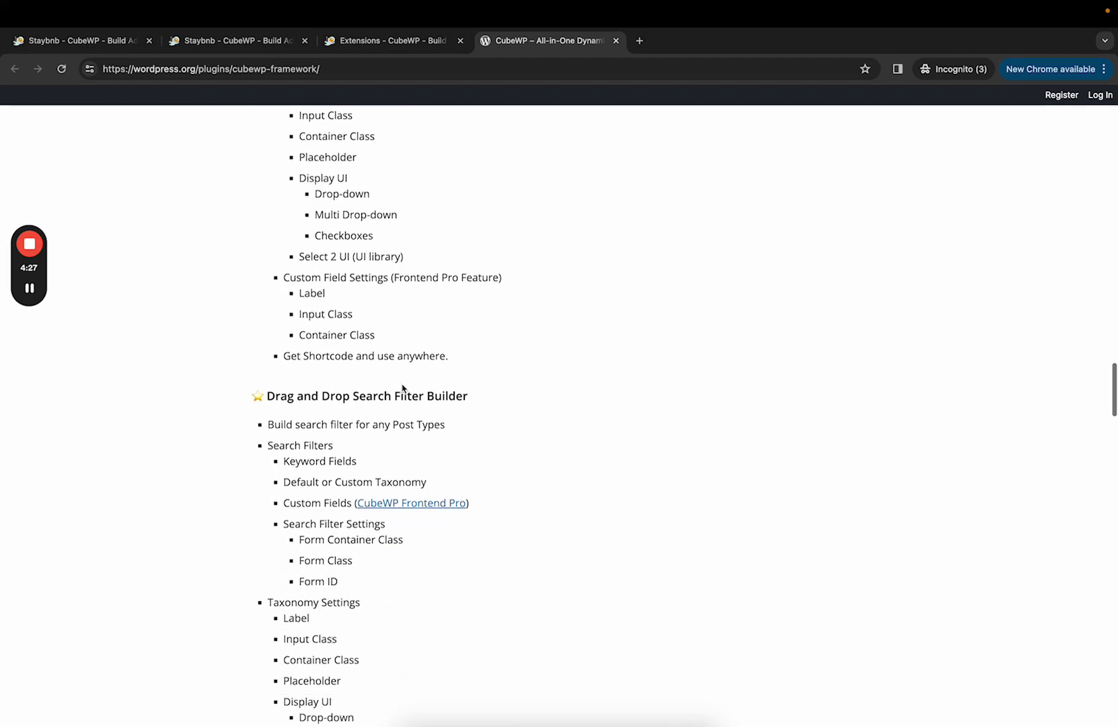
pyautogui.scroll(-2, 401, 385)
pyautogui.scroll(-4, 402, 384)
pyautogui.scroll(-3, 402, 385)
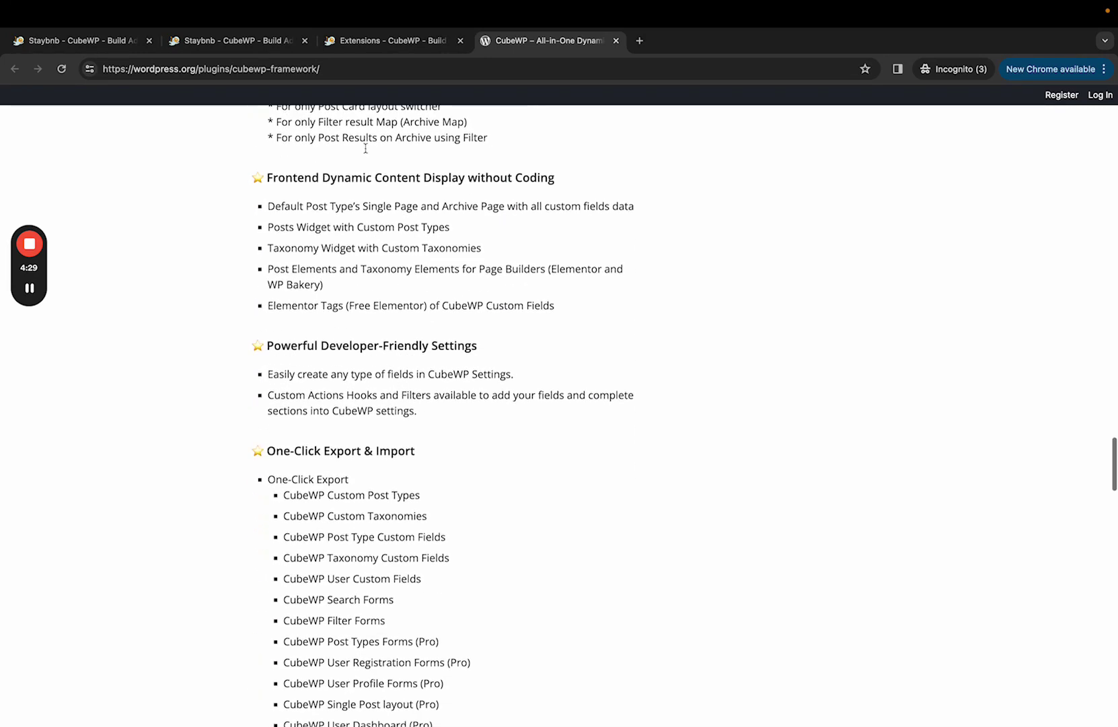
pyautogui.click(408, 41)
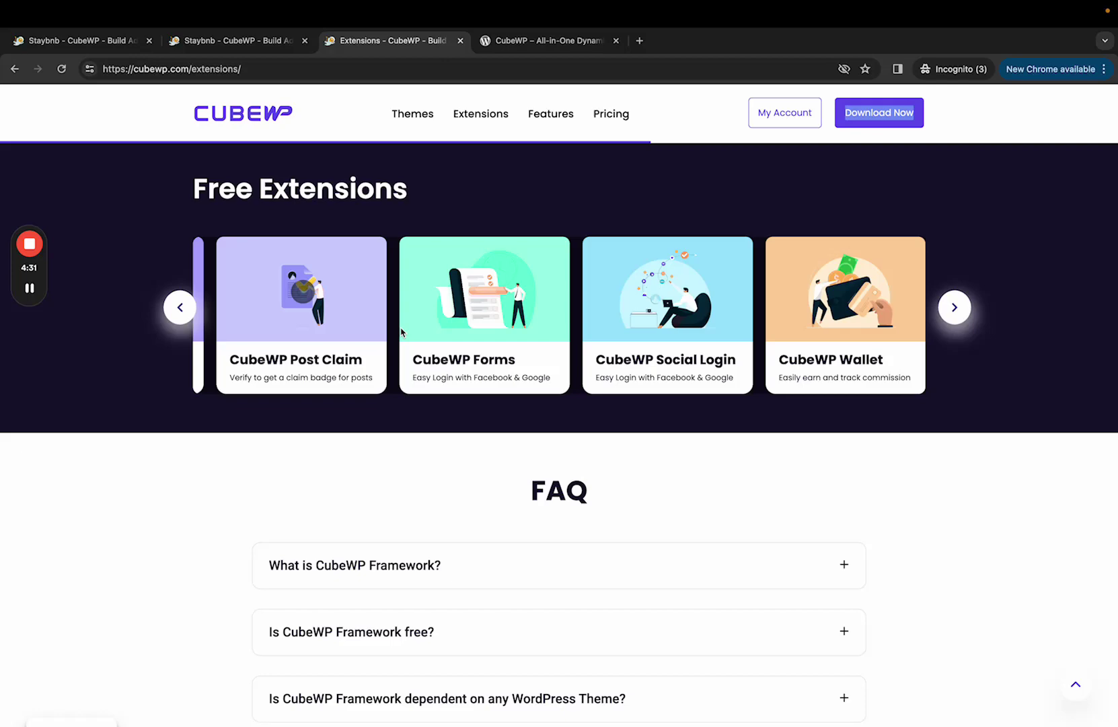
pyautogui.rightClick(475, 365)
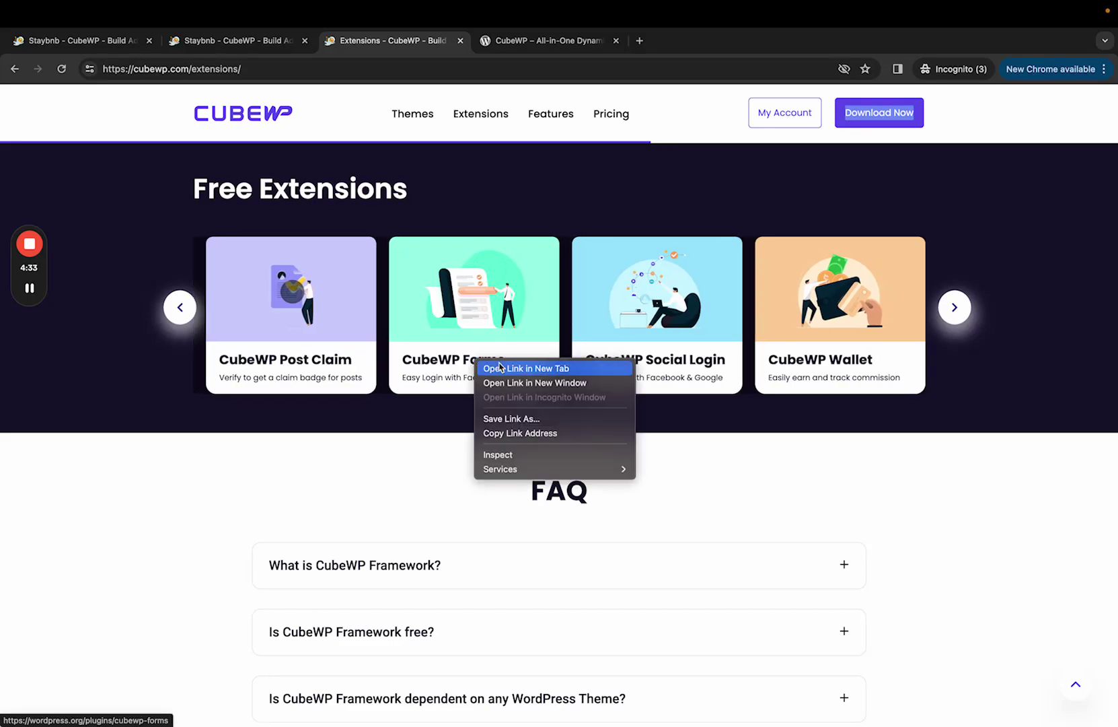
pyautogui.click(524, 369)
pyautogui.click(671, 41)
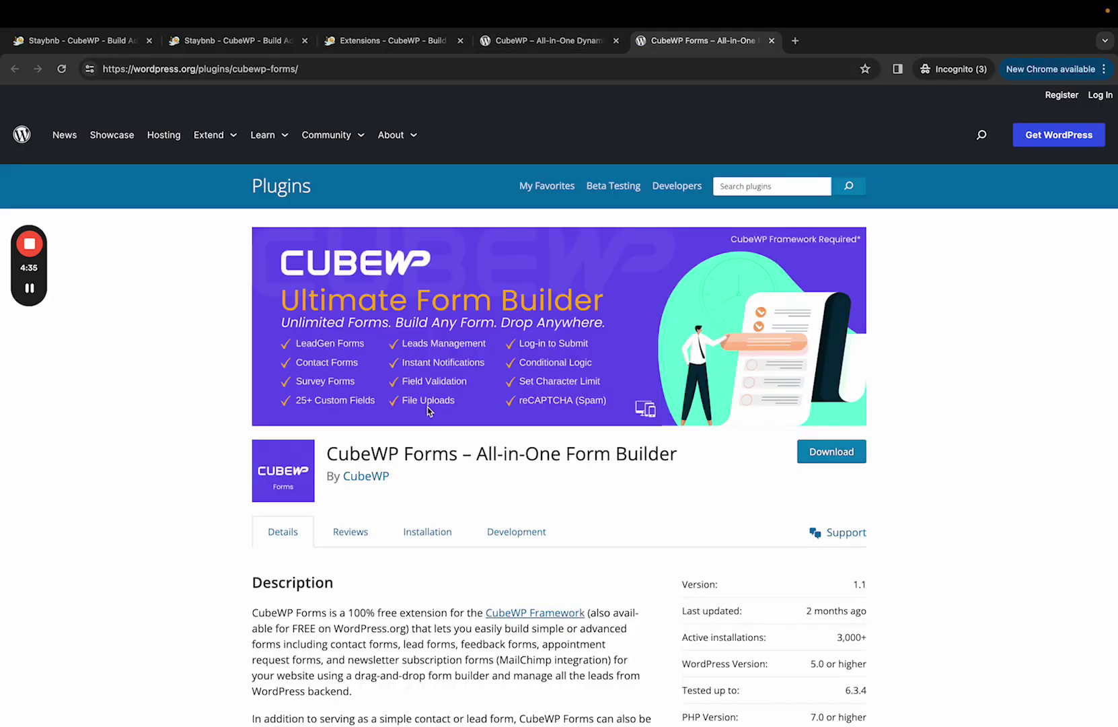
pyautogui.scroll(-2, 427, 408)
pyautogui.scroll(-3, 428, 412)
pyautogui.scroll(-2, 429, 412)
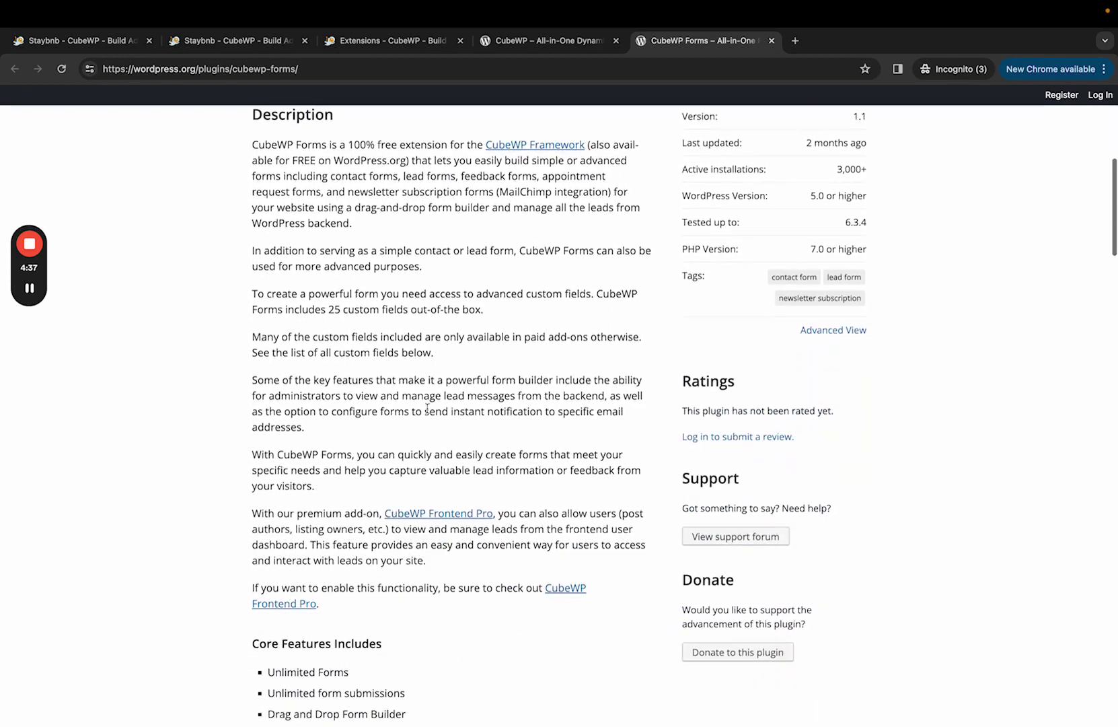
pyautogui.scroll(4, 428, 413)
pyautogui.scroll(1, 428, 412)
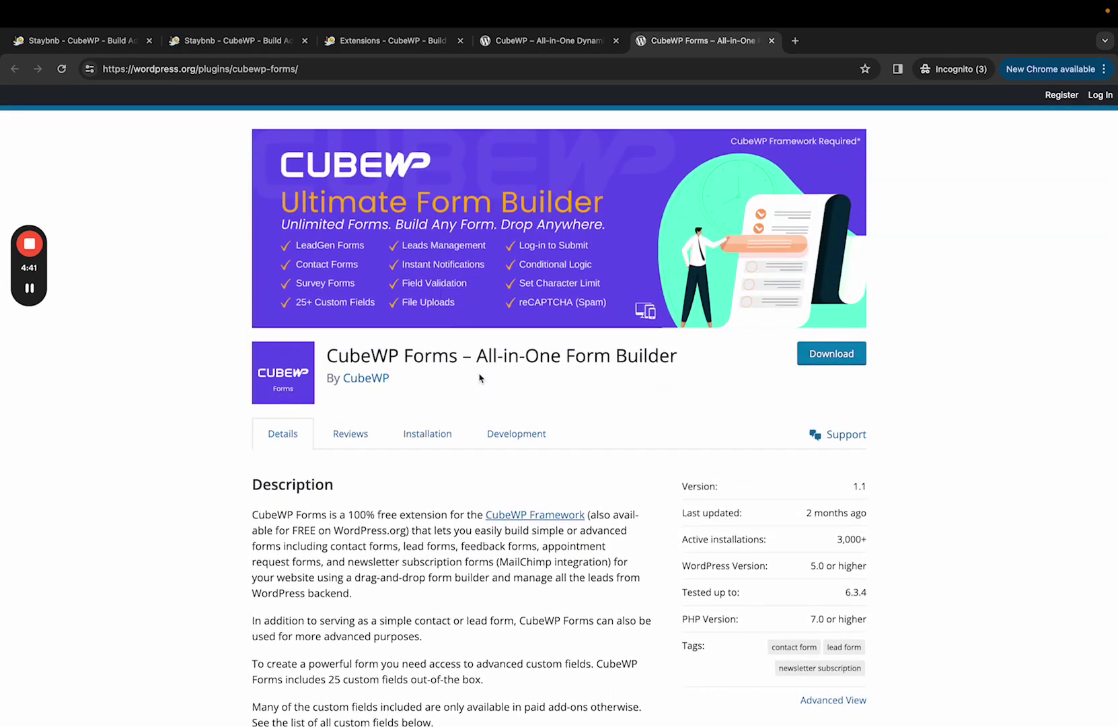
pyautogui.scroll(-2, 467, 358)
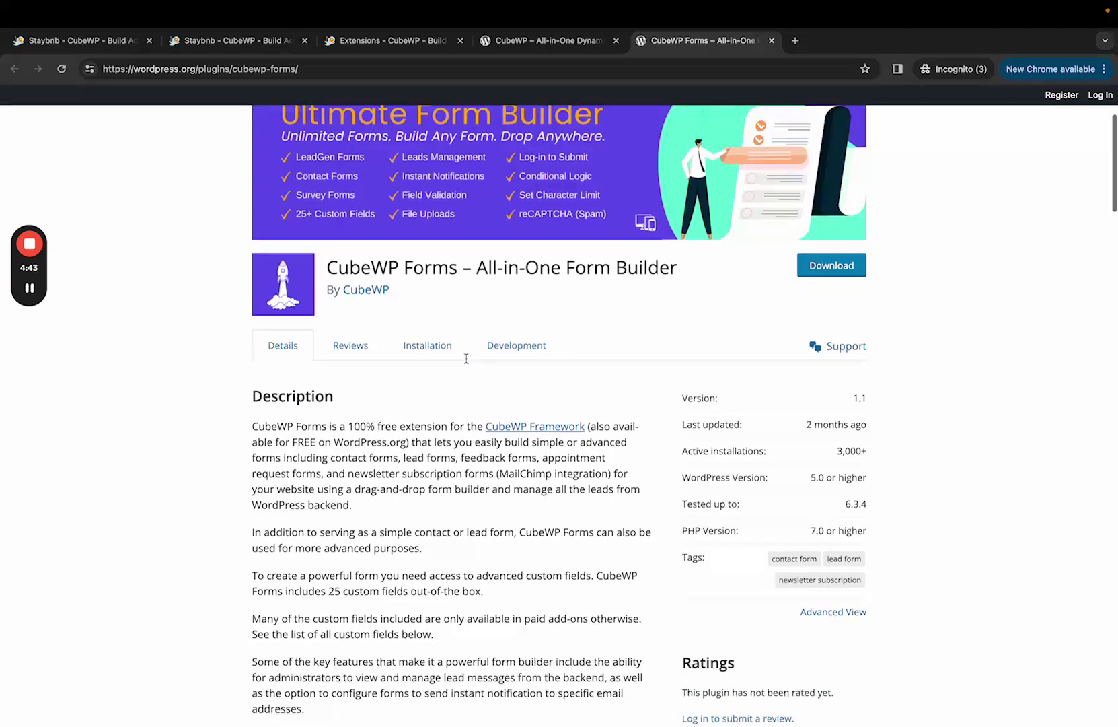
pyautogui.scroll(-5, 466, 358)
pyautogui.scroll(-2, 467, 360)
pyautogui.scroll(-1, 467, 364)
pyautogui.scroll(-2, 468, 364)
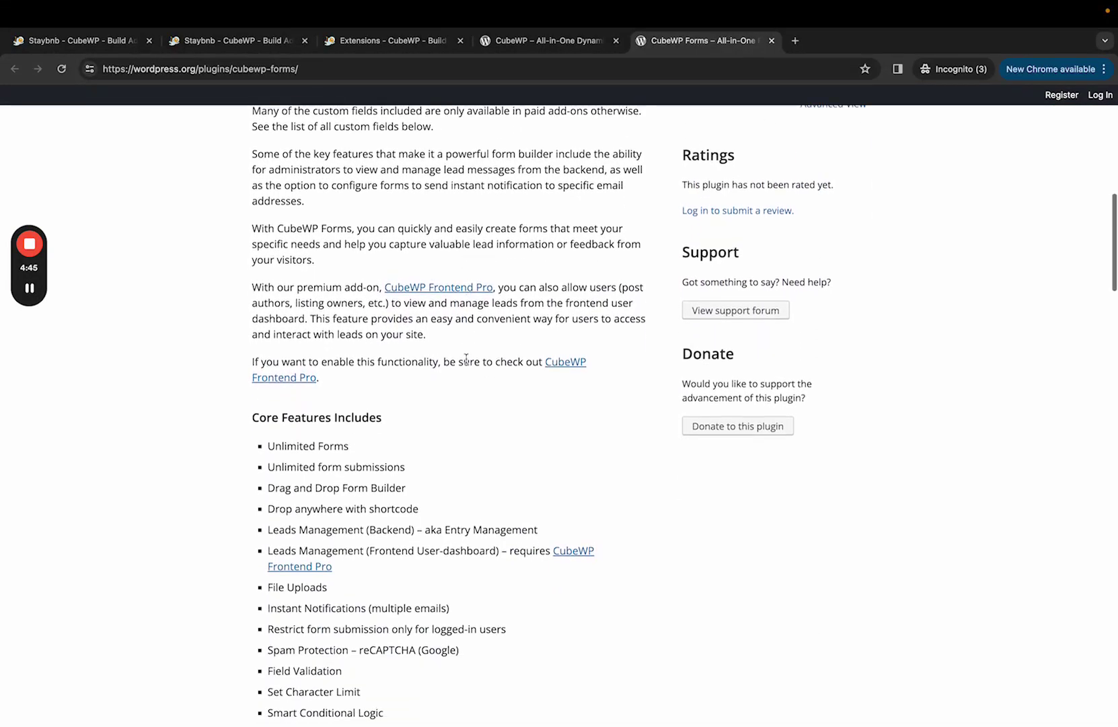
pyautogui.scroll(5, 468, 363)
pyautogui.scroll(1, 467, 365)
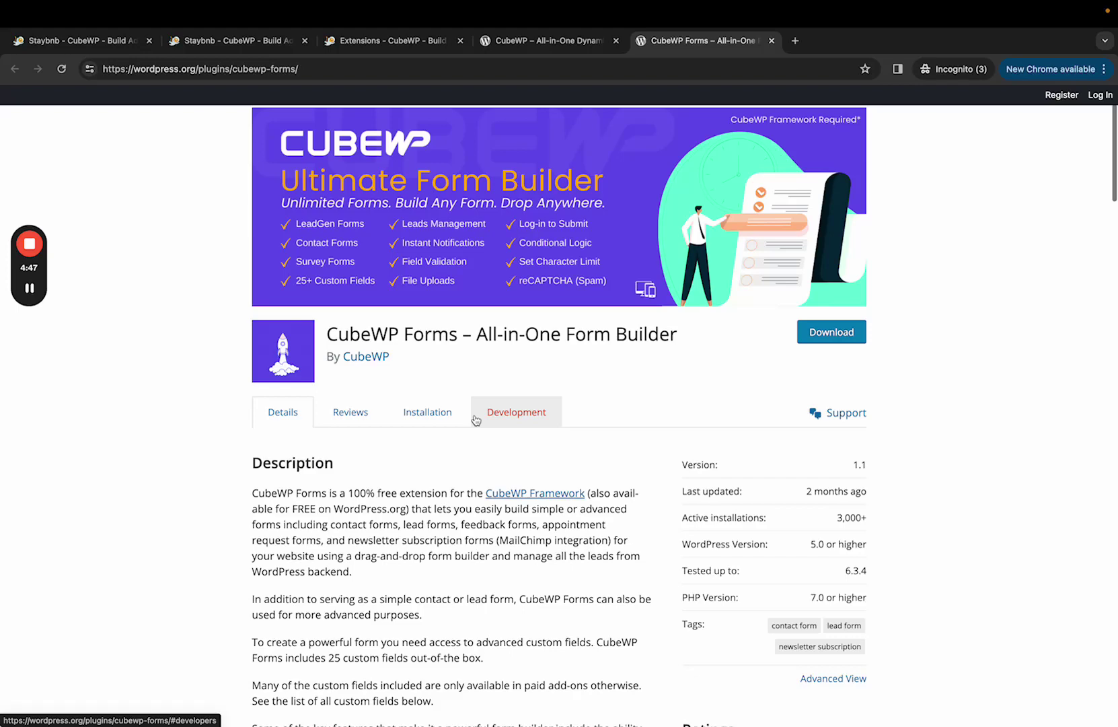
pyautogui.scroll(-6, 476, 419)
pyautogui.scroll(-1, 471, 417)
pyautogui.scroll(-2, 526, 207)
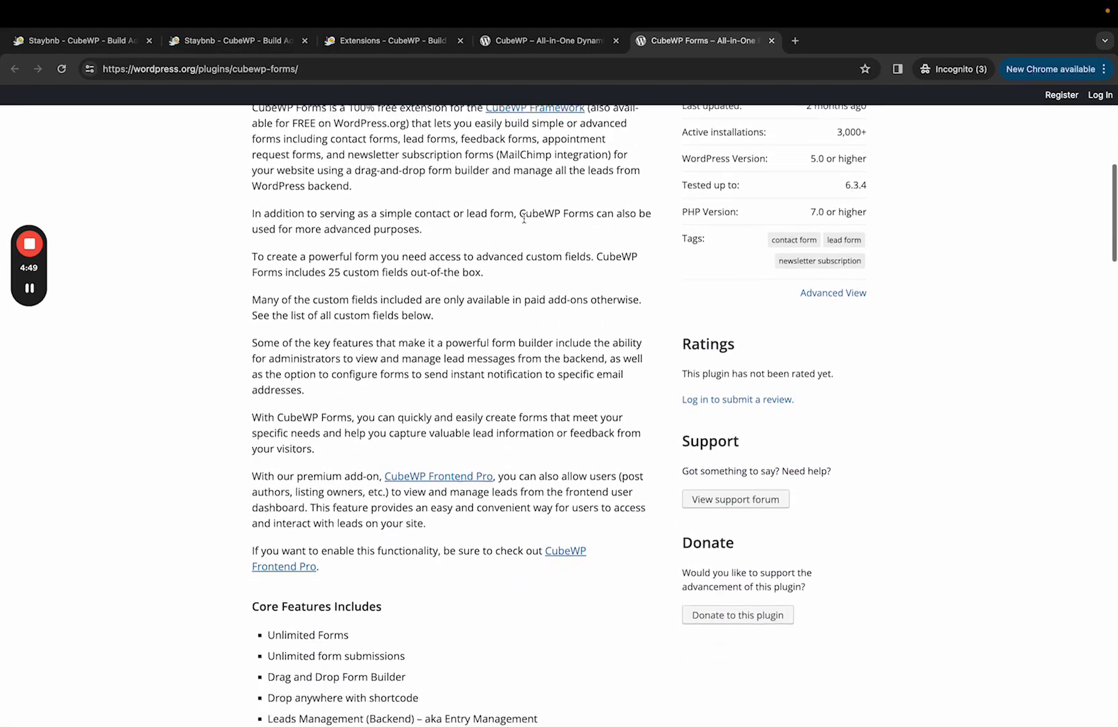
pyautogui.scroll(-1, 490, 306)
pyautogui.scroll(-5, 425, 477)
pyautogui.scroll(-6, 422, 487)
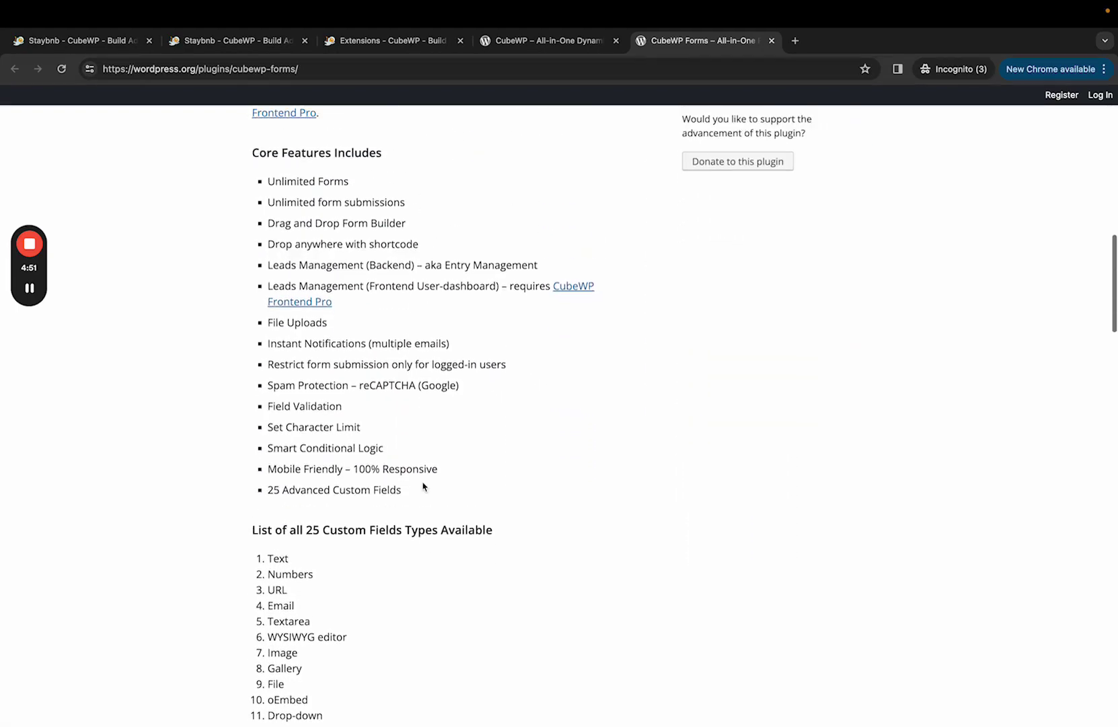
pyautogui.scroll(4, 423, 455)
pyautogui.scroll(1, 441, 368)
pyautogui.scroll(9, 457, 326)
pyautogui.scroll(8, 456, 330)
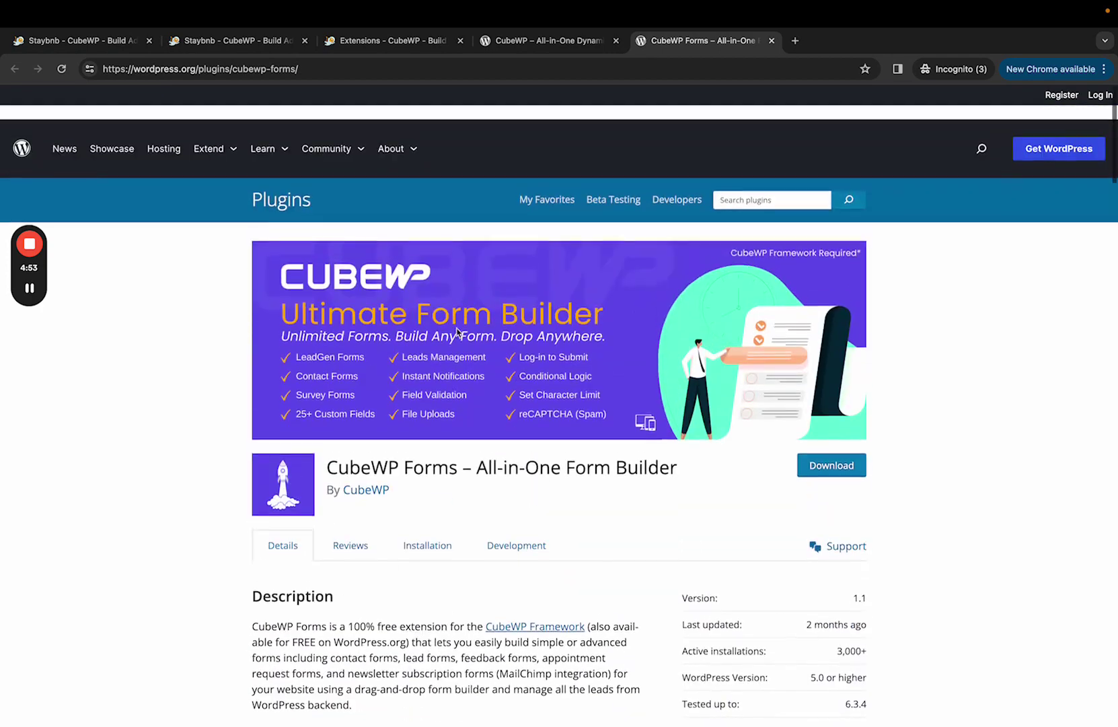
# Glance at the CubeWP Framework plugin page, then return to the CubeWP Forms page.
pyautogui.click(597, 51)
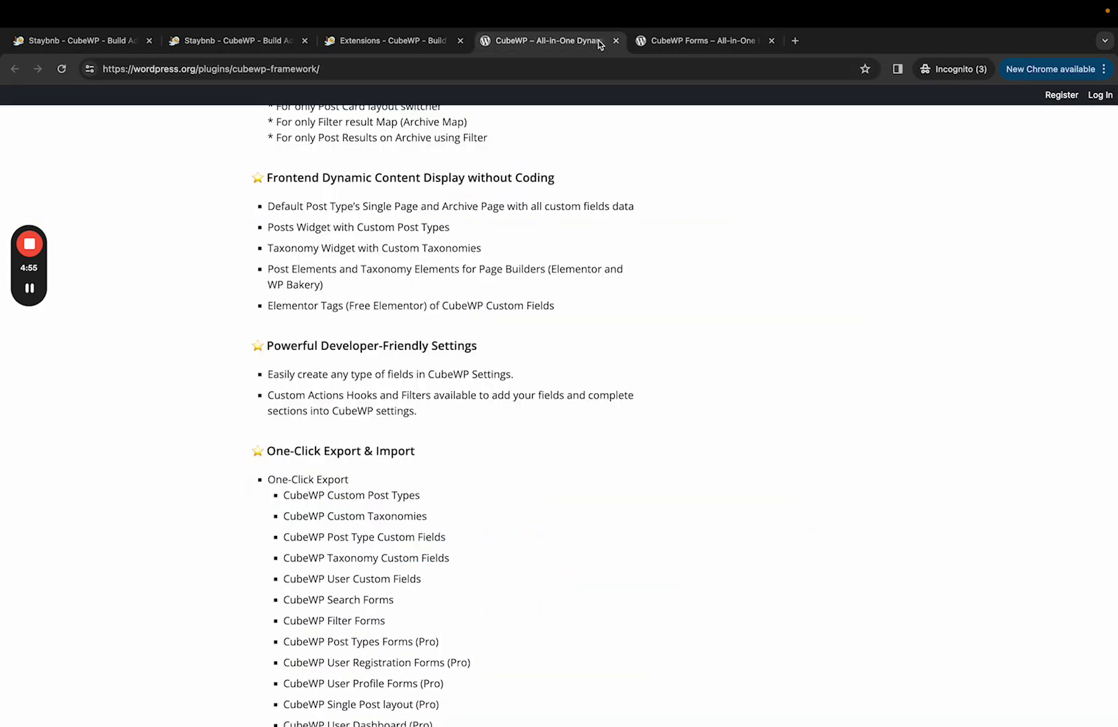
pyautogui.click(673, 45)
pyautogui.scroll(-1, 502, 356)
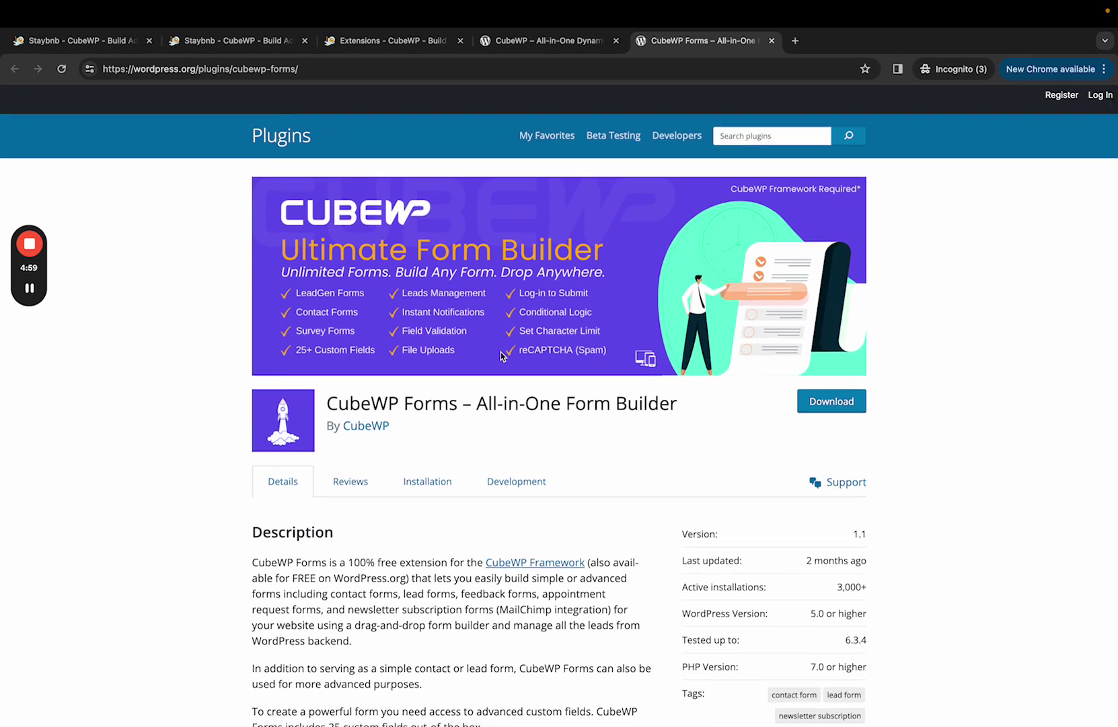
pyautogui.scroll(-1, 502, 356)
pyautogui.scroll(-3, 503, 357)
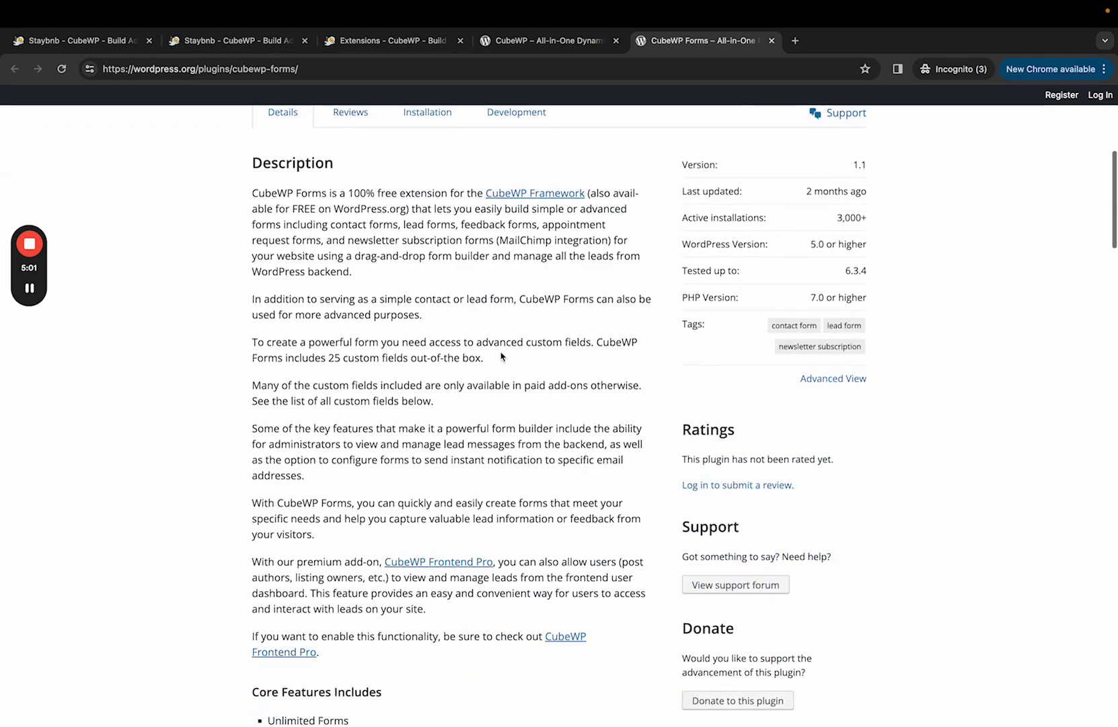
pyautogui.scroll(-1, 502, 357)
pyautogui.scroll(-2, 454, 463)
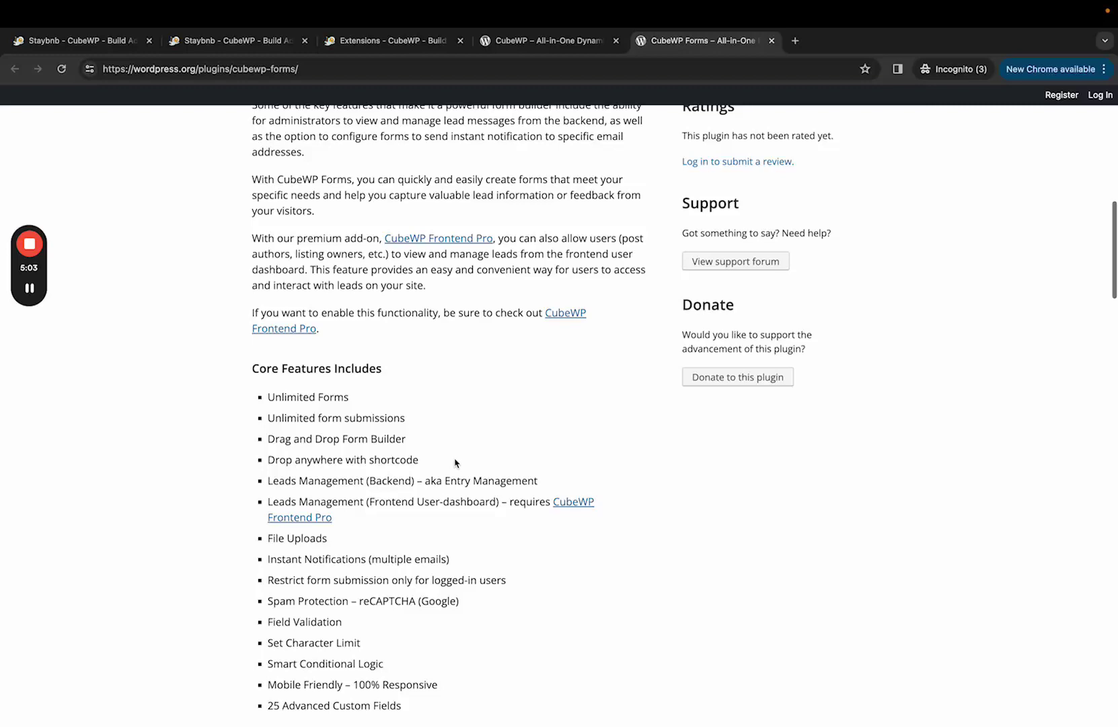
pyautogui.scroll(-1, 455, 463)
pyautogui.scroll(-3, 454, 458)
pyautogui.scroll(-2, 454, 457)
pyautogui.scroll(-6, 454, 461)
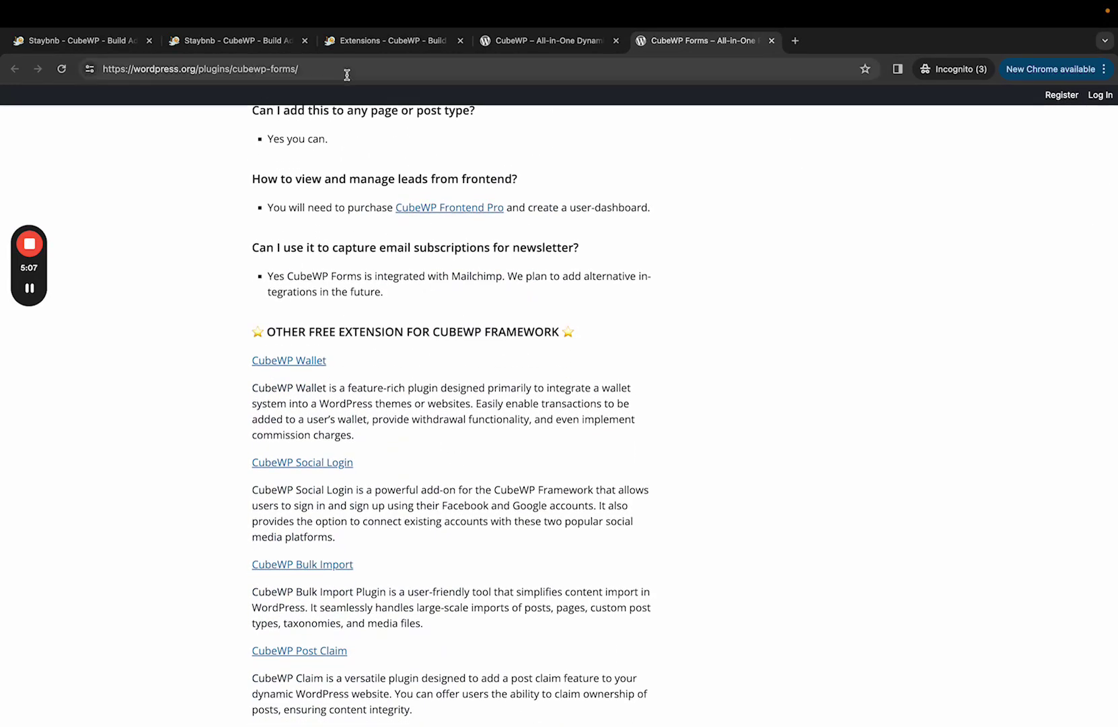
# In a new incognito tab, search 'cubewp.com form templates' and open the cubewp.com templates result.
pyautogui.hotkey('ctrl', 't')
pyautogui.write('cube')
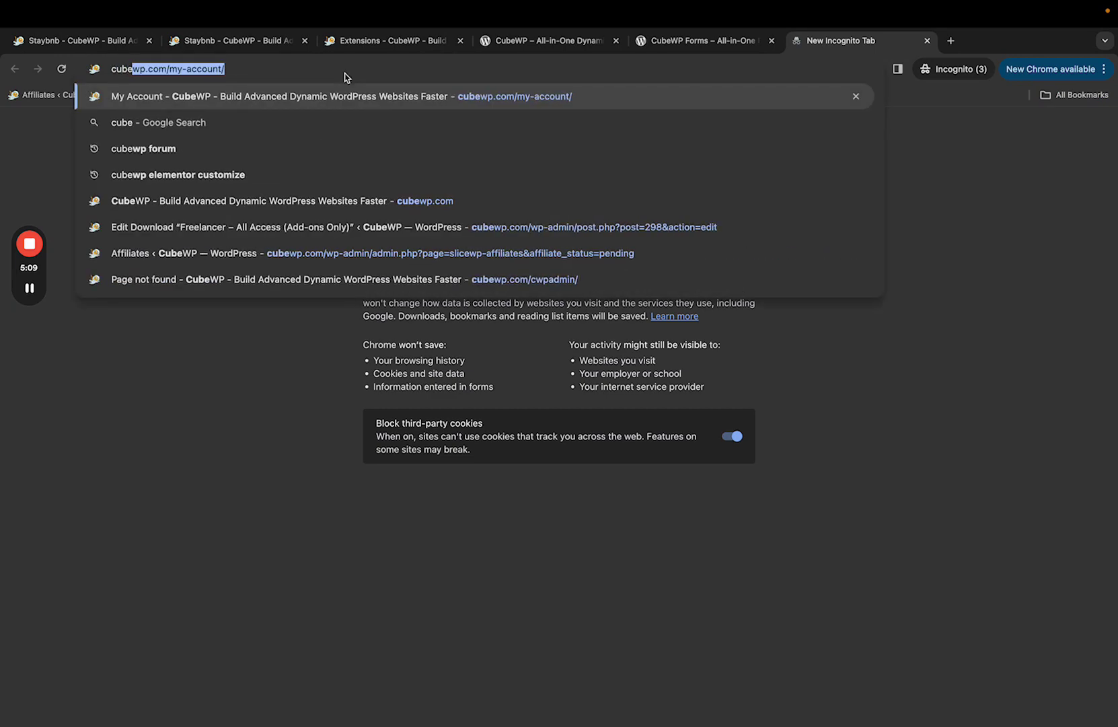
pyautogui.write('wp.com/my-accou')
pyautogui.press('BackSpace')
pyautogui.press('BackSpace')
pyautogui.press('BackSpace')
pyautogui.press('BackSpace')
pyautogui.press('BackSpace')
pyautogui.press('BackSpace')
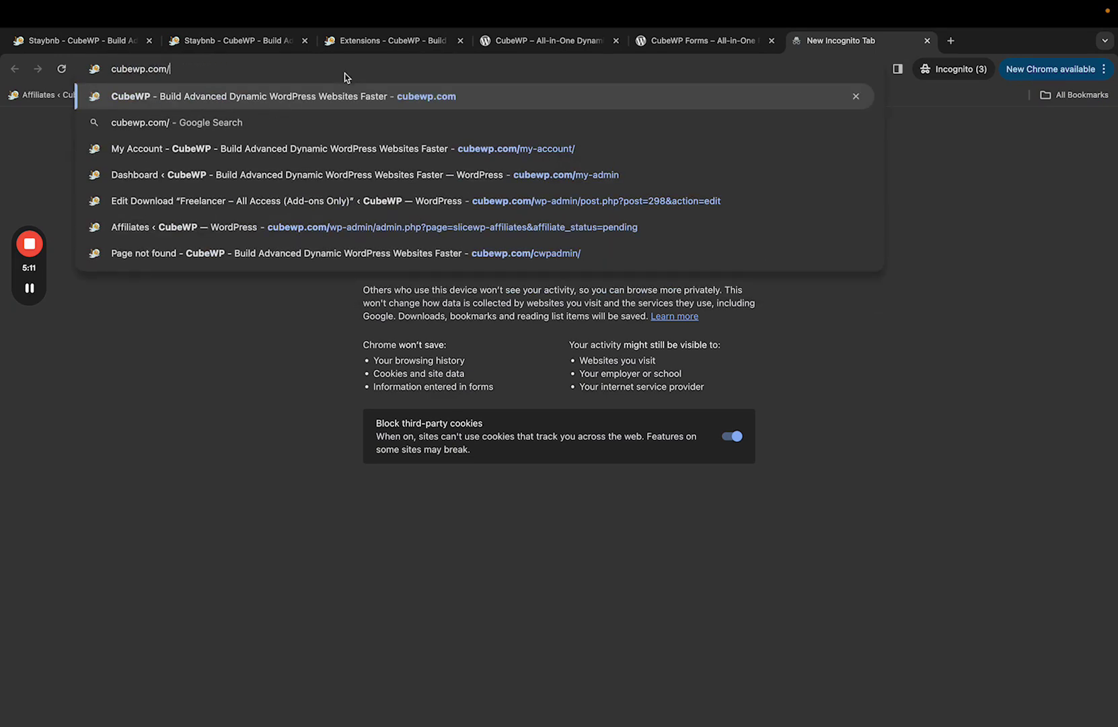
pyautogui.write('form ')
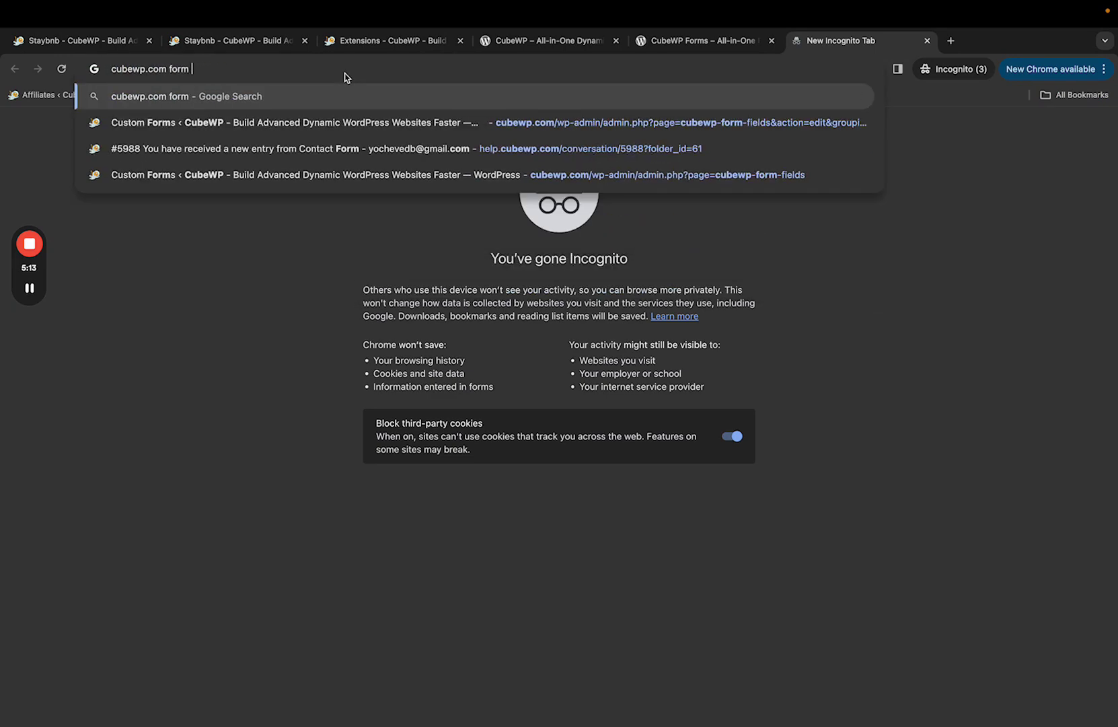
pyautogui.write('temp')
pyautogui.press('BackSpace')
pyautogui.press('BackSpace')
pyautogui.press('BackSpace')
pyautogui.write('emplates')
pyautogui.press('Return')
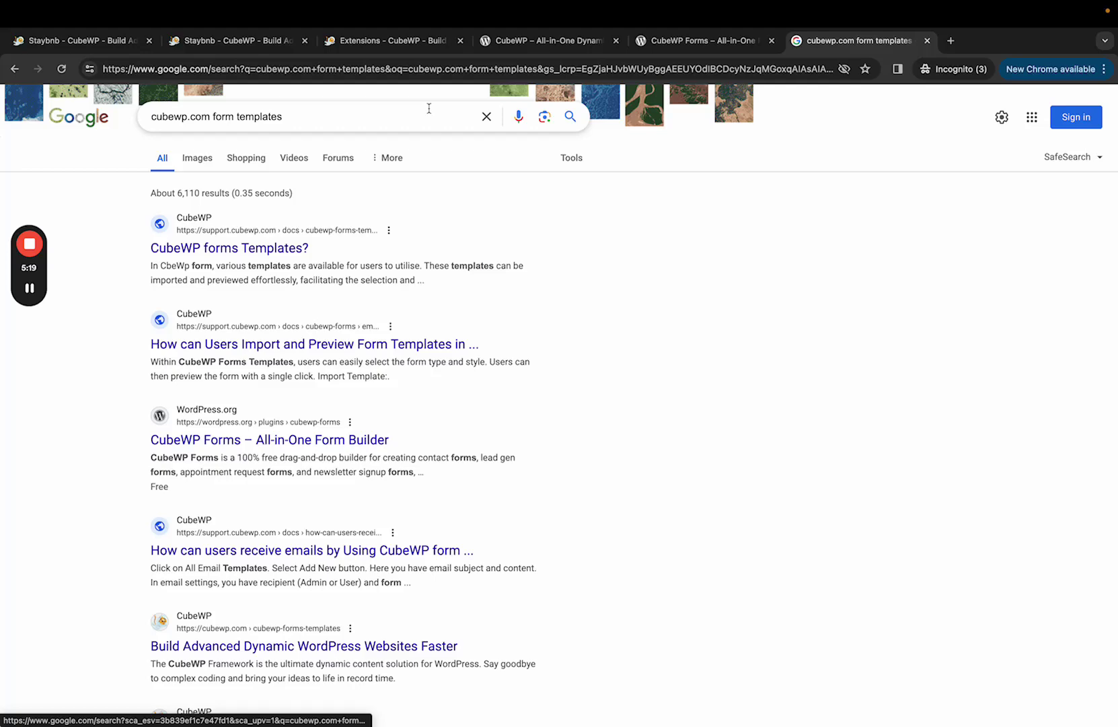
pyautogui.click(161, 254)
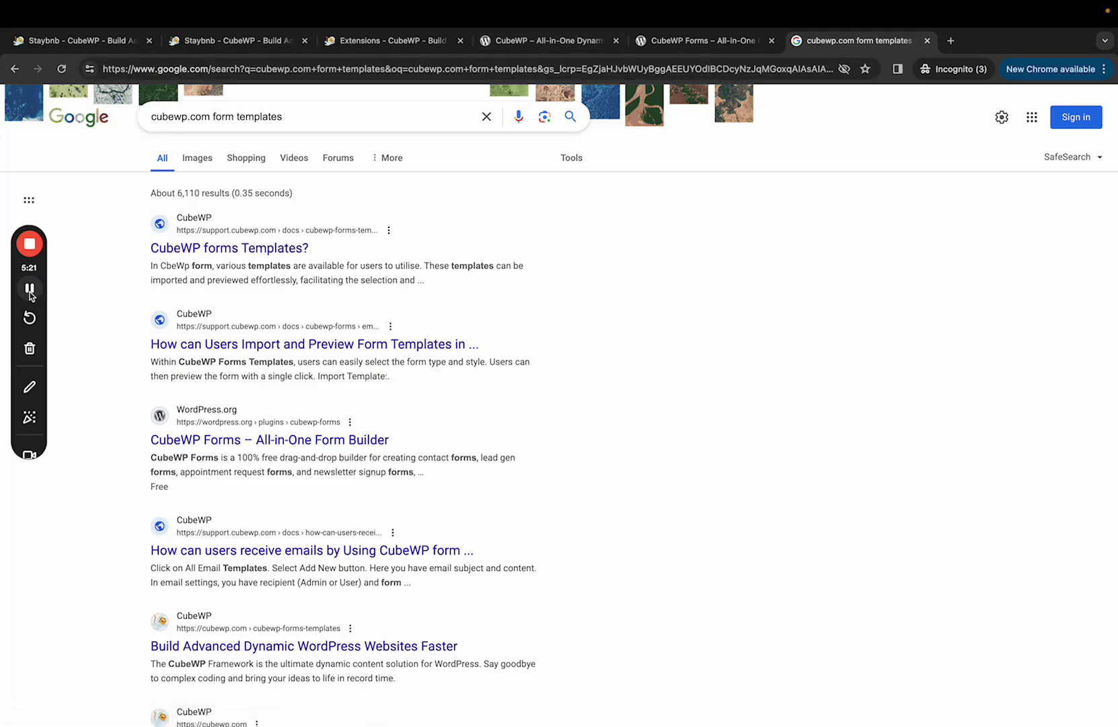
# Preview the Simple Contact Form in Style 2, then Style 1, then Style 6.
pyautogui.click(311, 215)
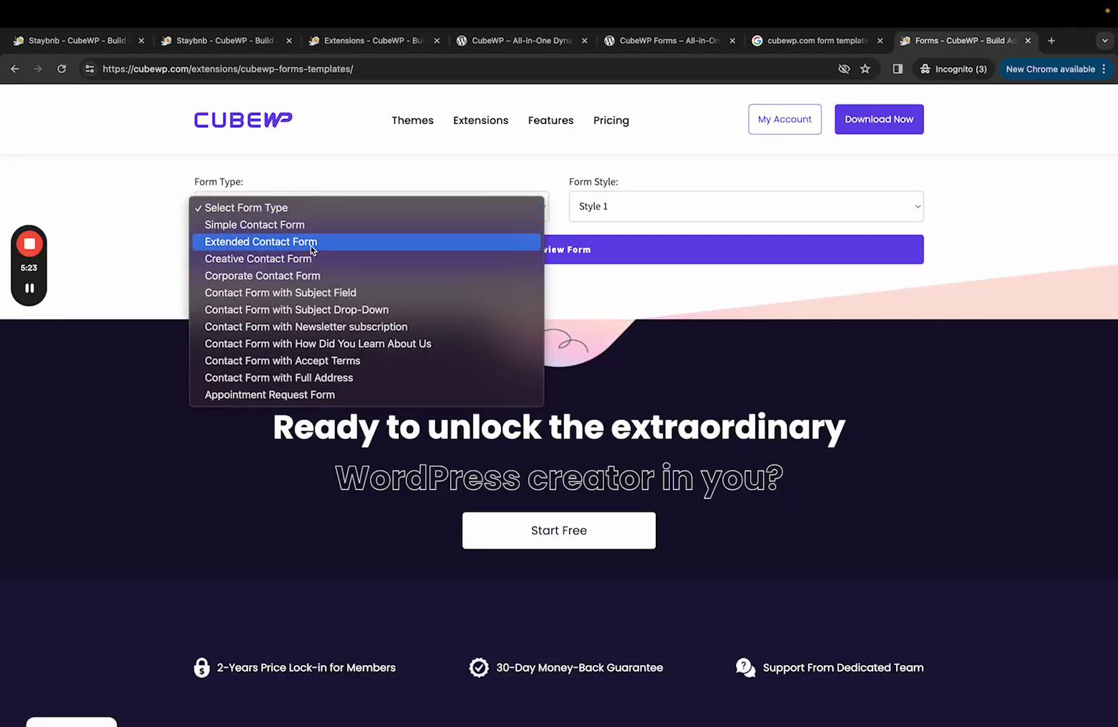
pyautogui.click(332, 220)
pyautogui.click(655, 198)
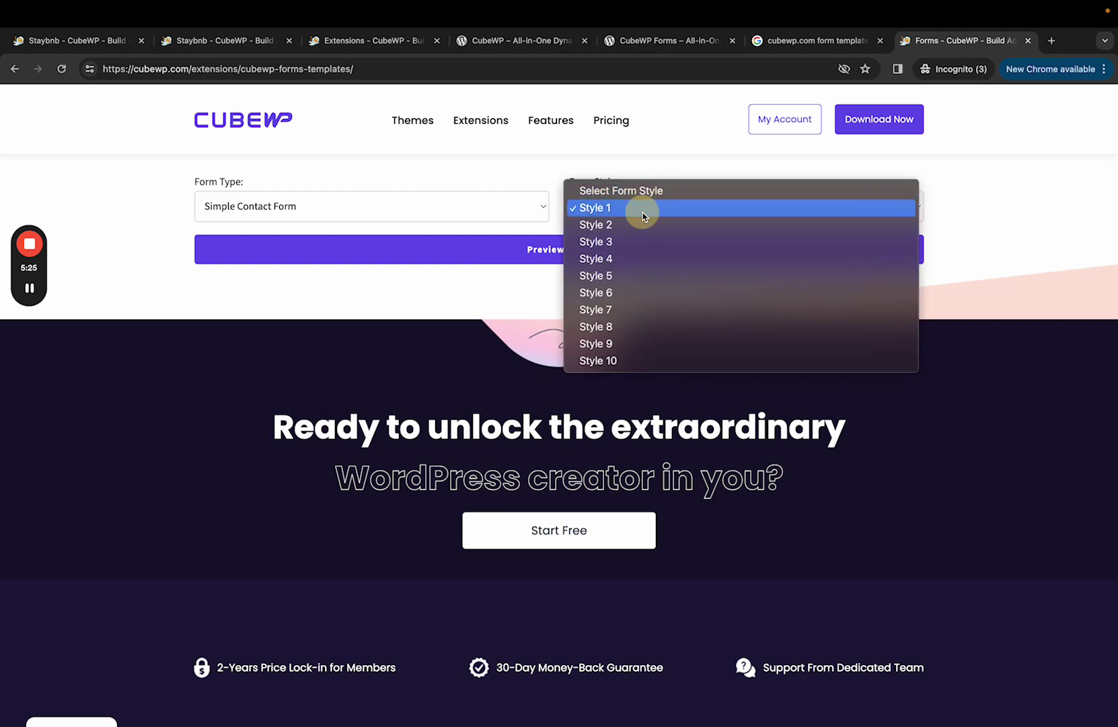
pyautogui.click(644, 226)
pyautogui.click(599, 255)
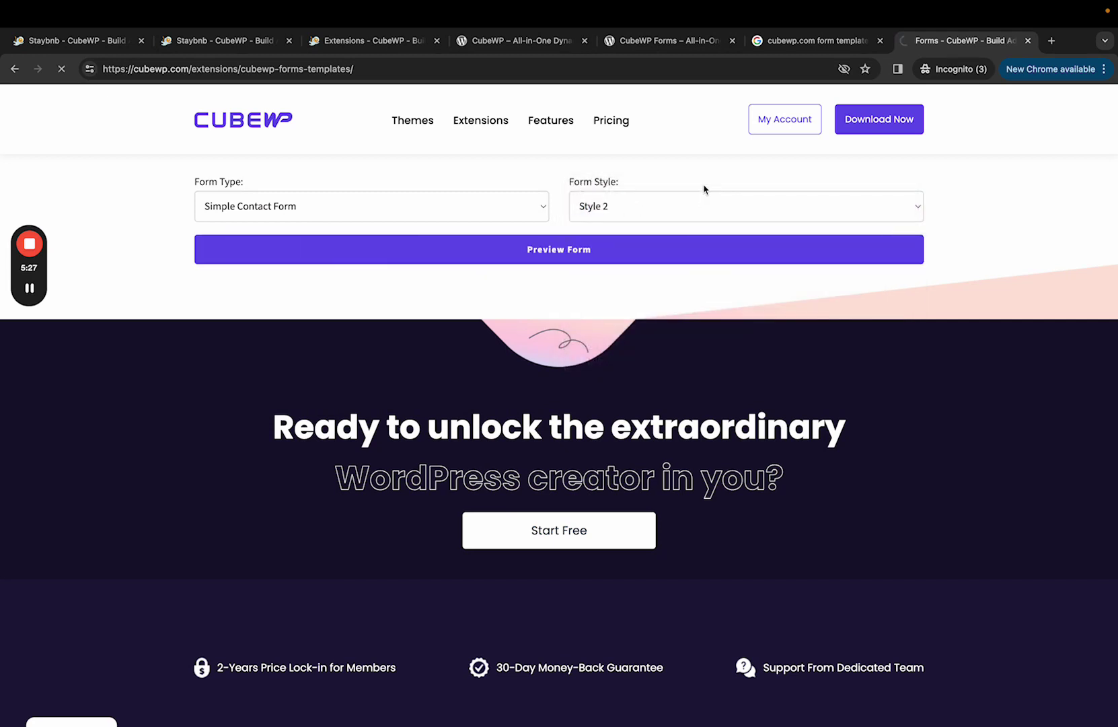
pyautogui.click(689, 199)
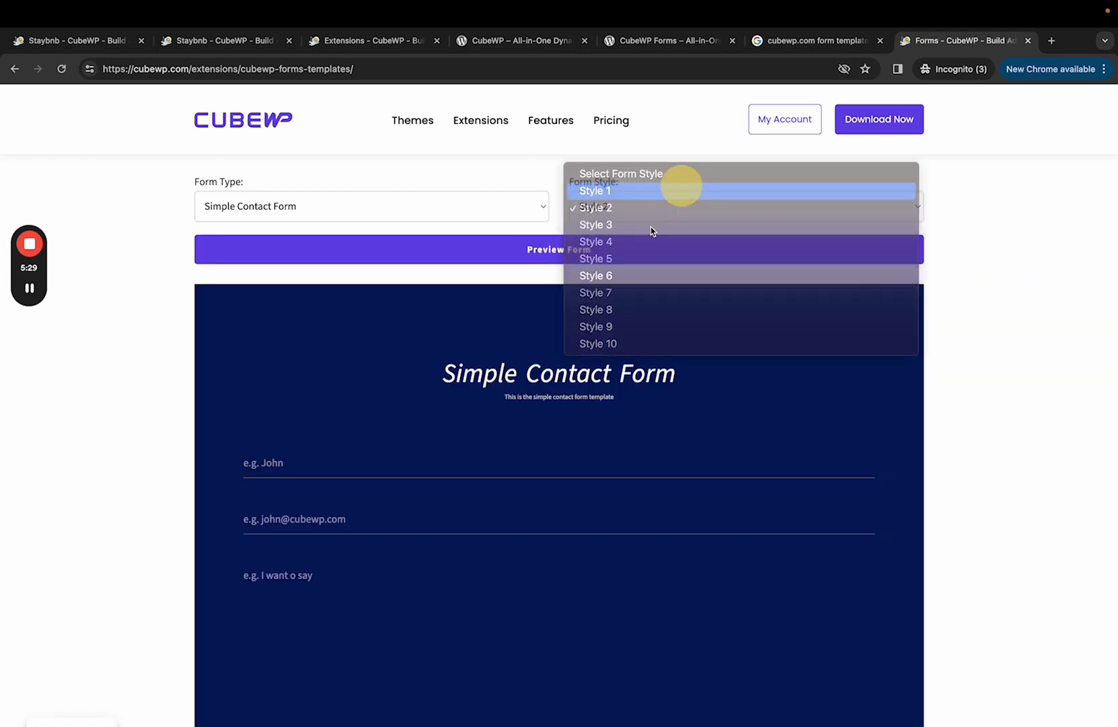
pyautogui.click(603, 260)
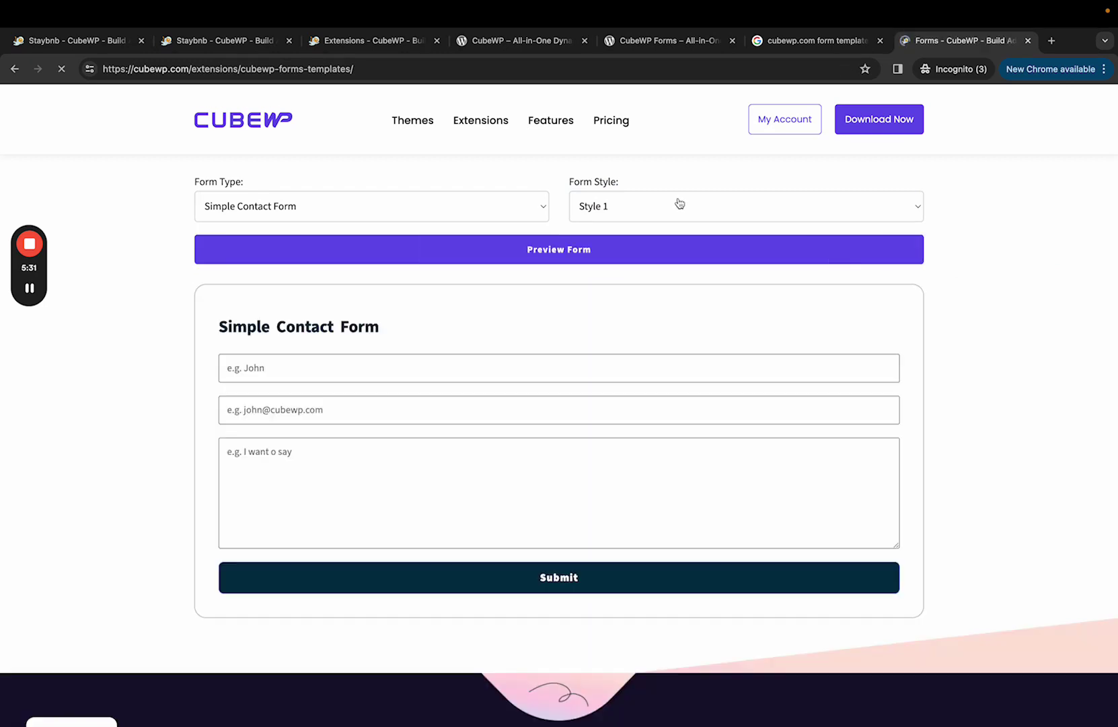
pyautogui.click(678, 203)
pyautogui.click(656, 293)
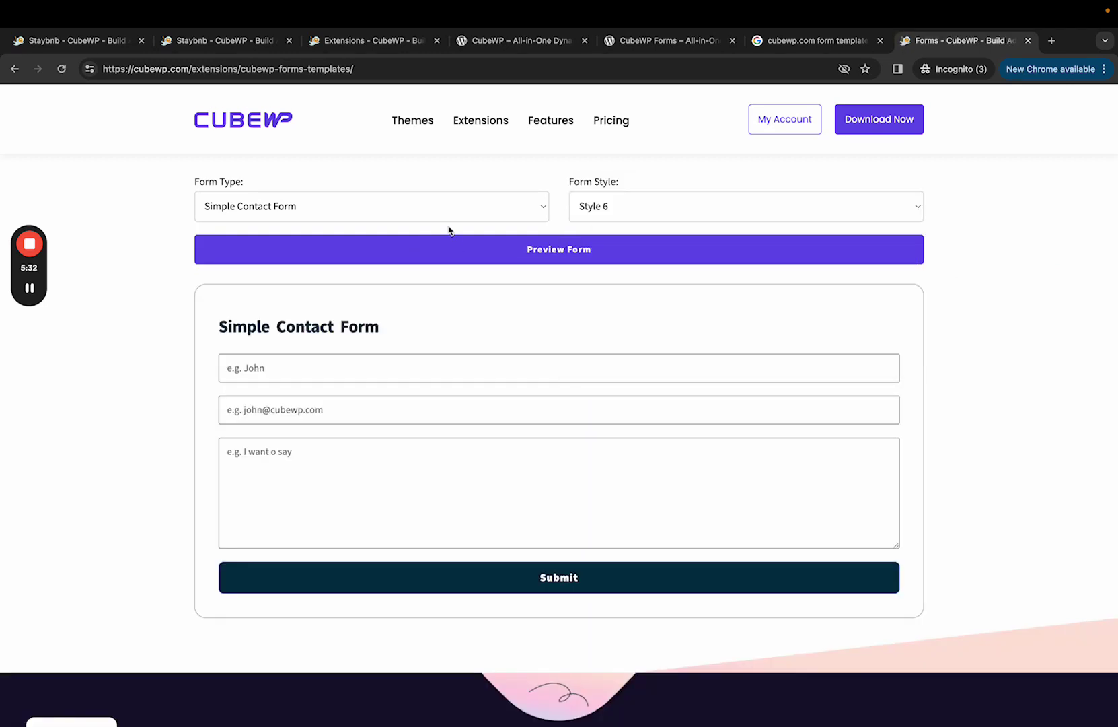
pyautogui.click(623, 263)
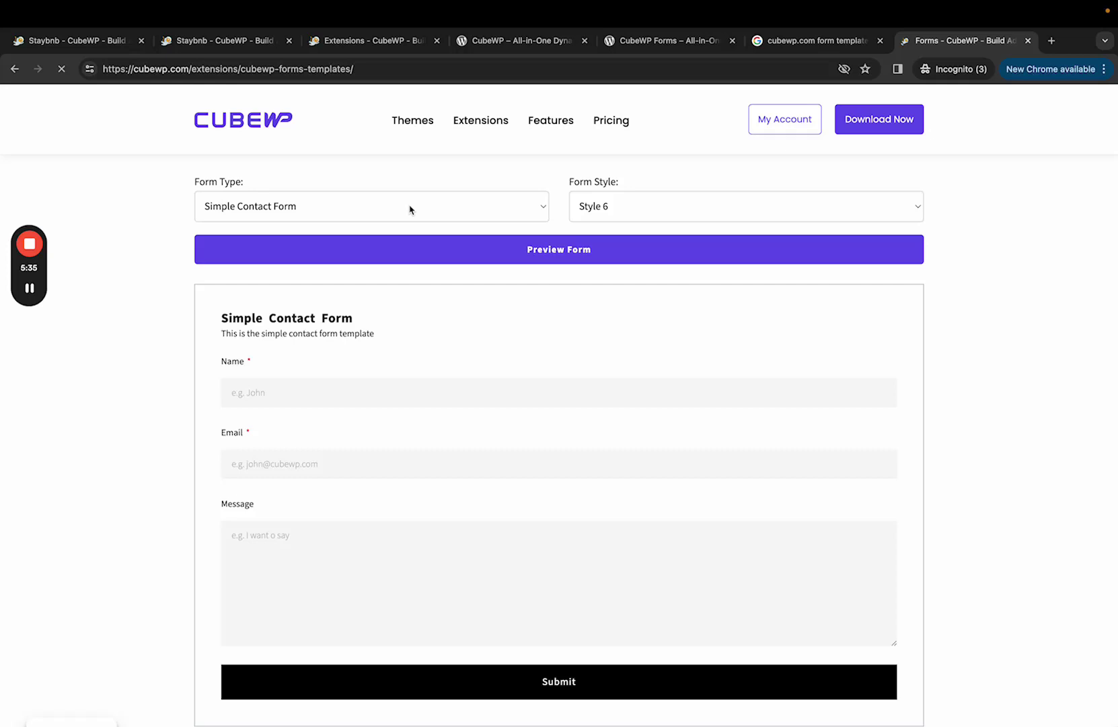
# Preview the Contact Form with Subject Drop-Down in Style 8.
pyautogui.click(407, 211)
pyautogui.click(359, 292)
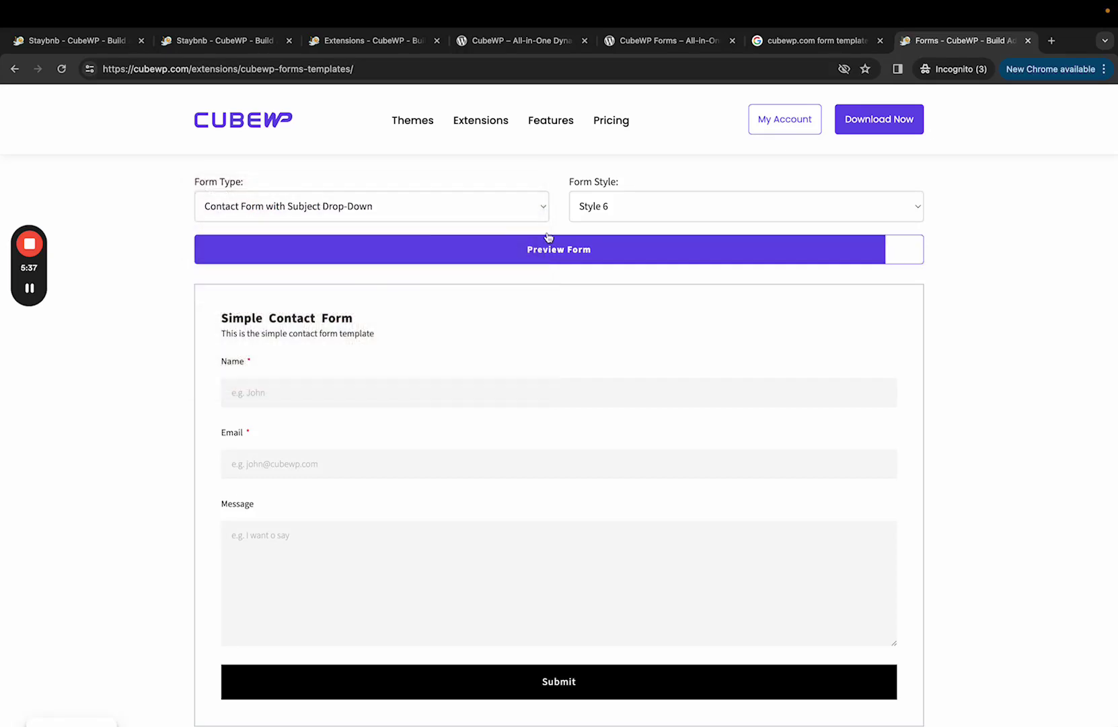
pyautogui.click(476, 214)
pyautogui.click(622, 211)
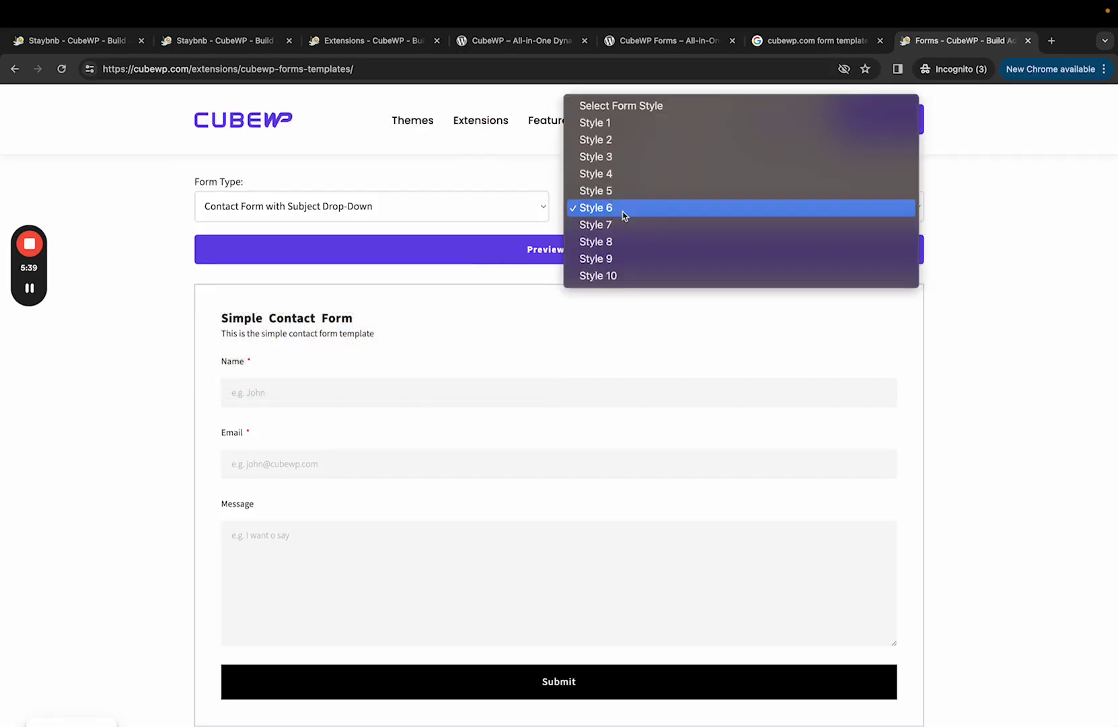
pyautogui.click(619, 244)
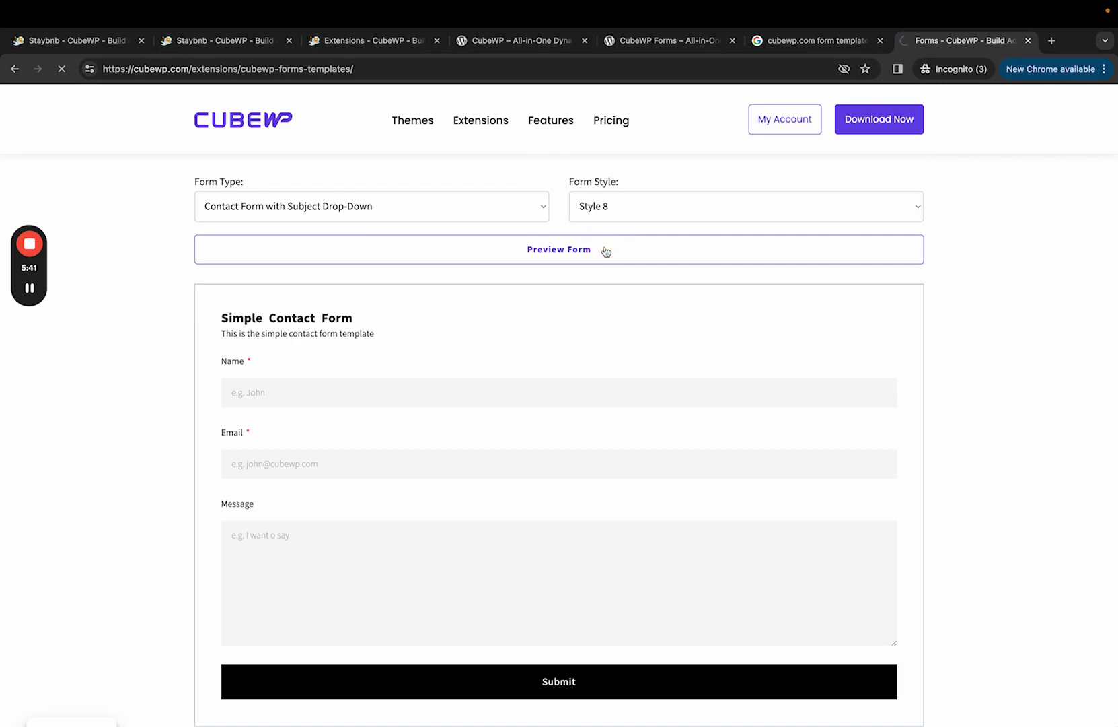
pyautogui.scroll(-3, 592, 315)
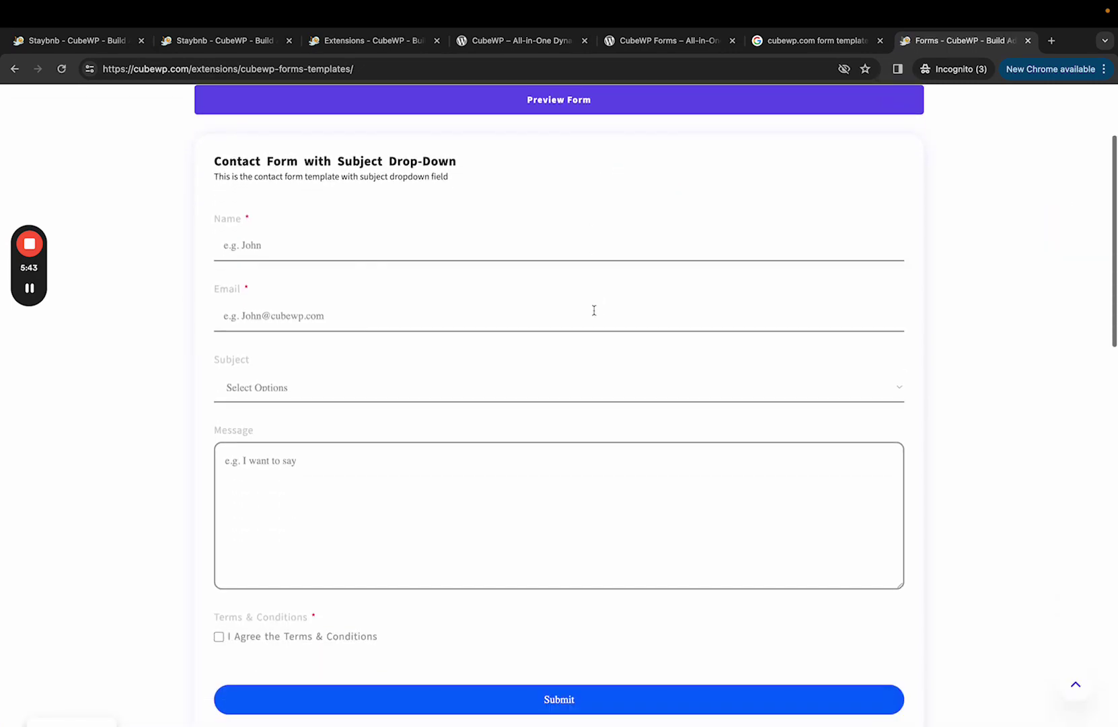
pyautogui.scroll(-3, 592, 310)
pyautogui.scroll(5, 559, 312)
# Select the Contact Form with Full Address type and Style 10.
pyautogui.click(427, 210)
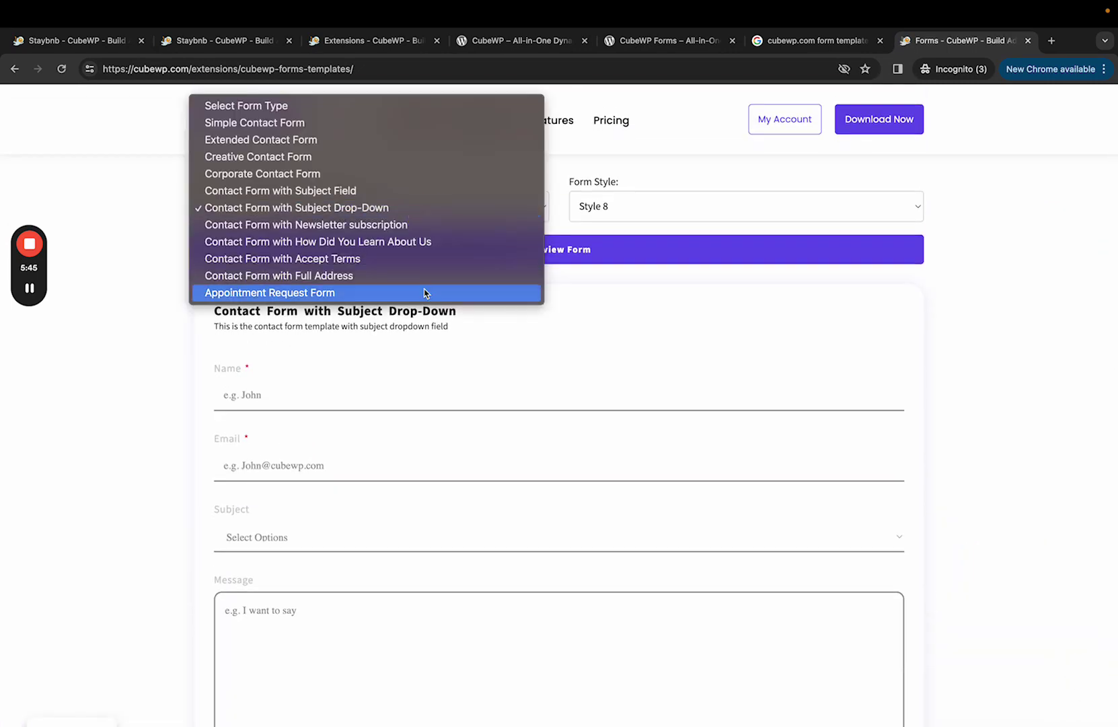
pyautogui.click(420, 276)
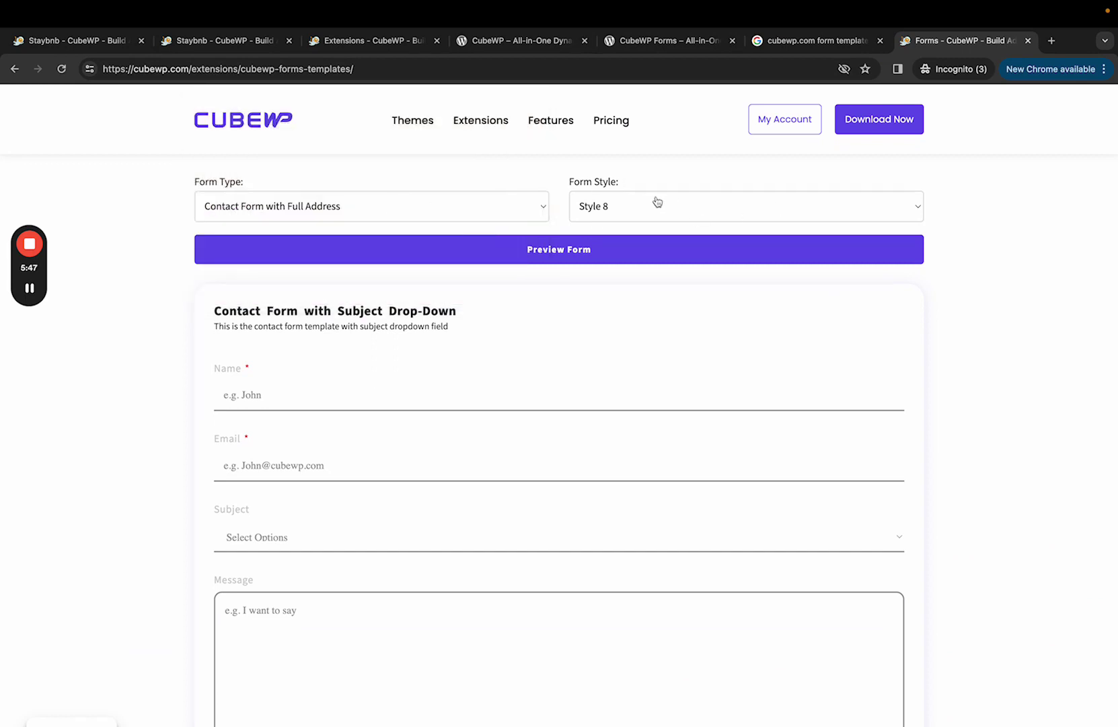
pyautogui.click(636, 210)
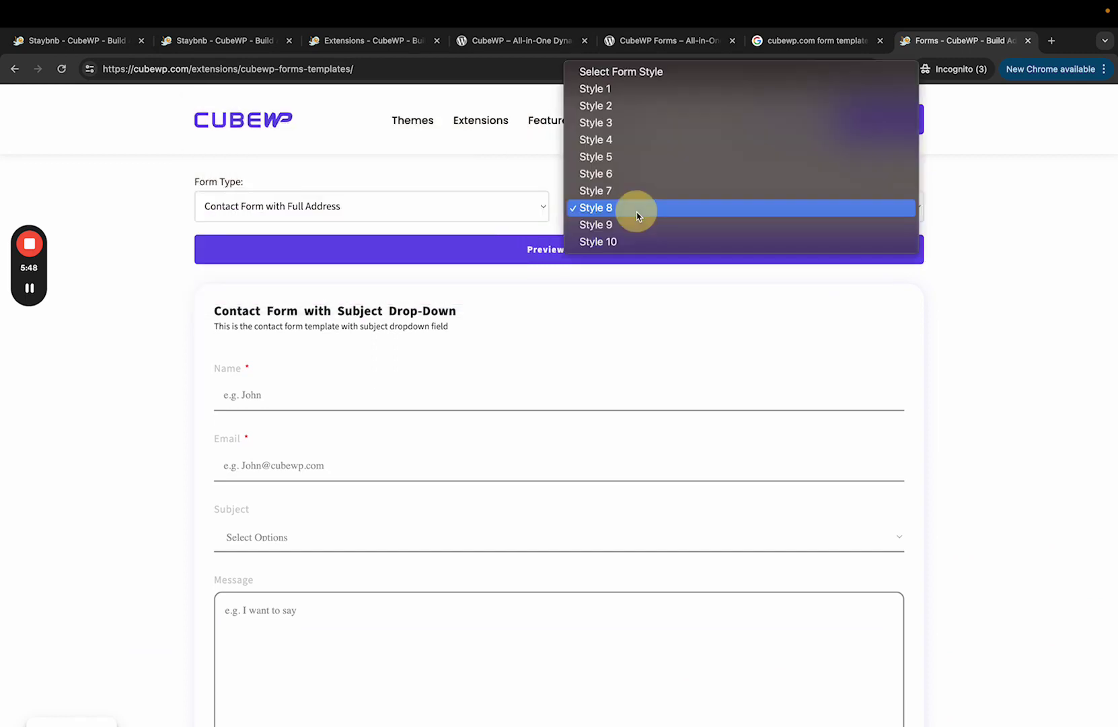
pyautogui.click(602, 237)
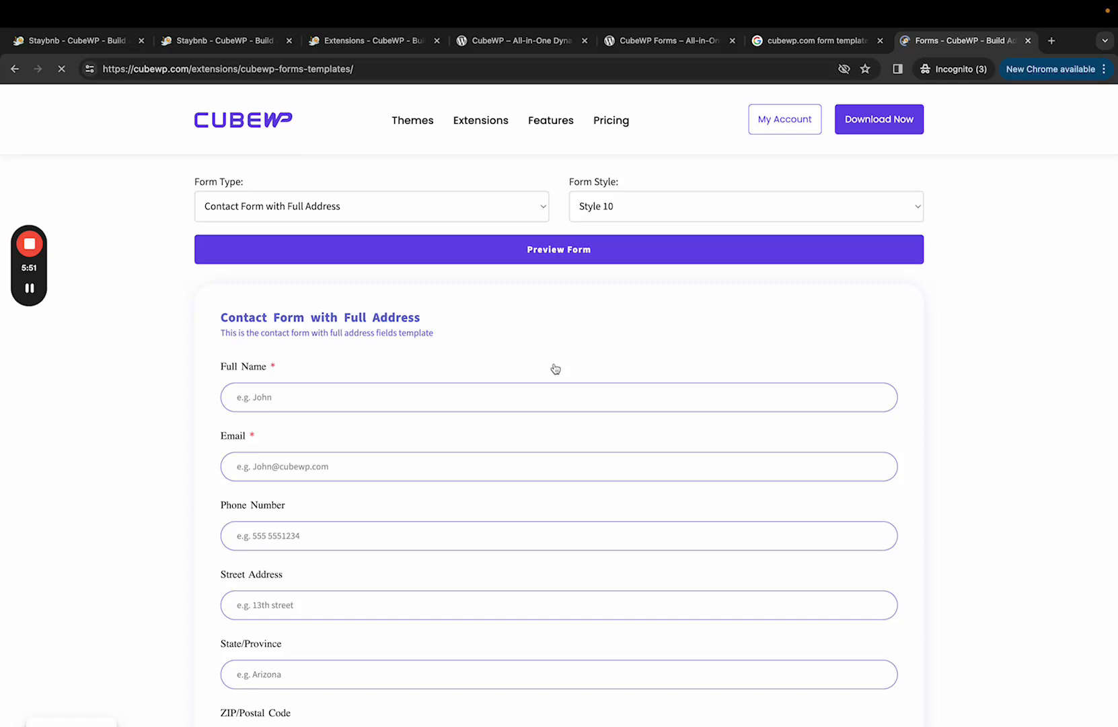